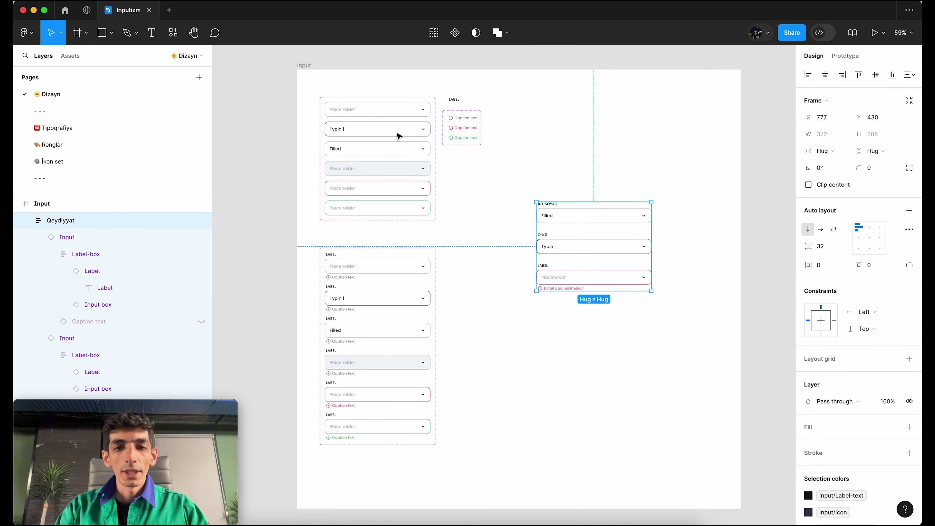
Zoom into the input set and select every matching input box from the first one.
scroll(369, 116, "up", 2)
scroll(369, 116, "up", 2)
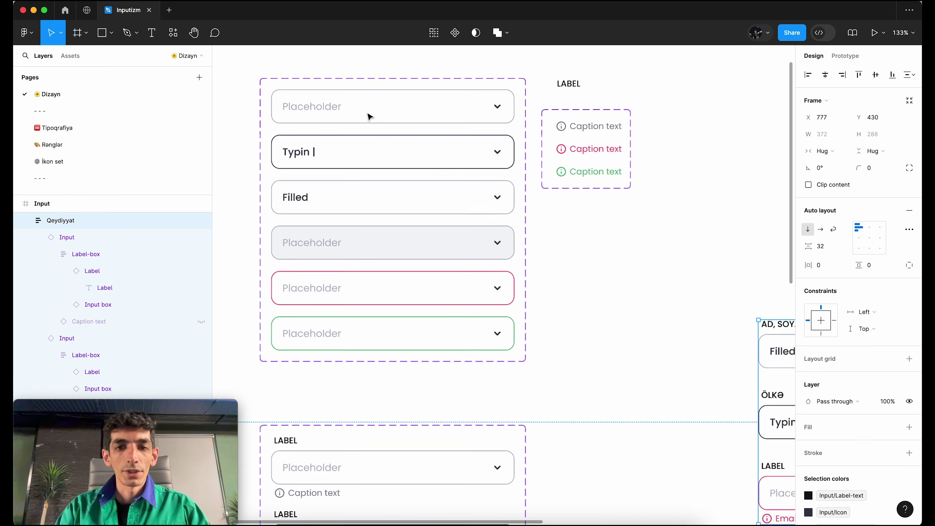
scroll(369, 116, "up", 2)
scroll(369, 116, "up", 2)
scroll(369, 117, "left", 3)
scroll(369, 117, "up", 2)
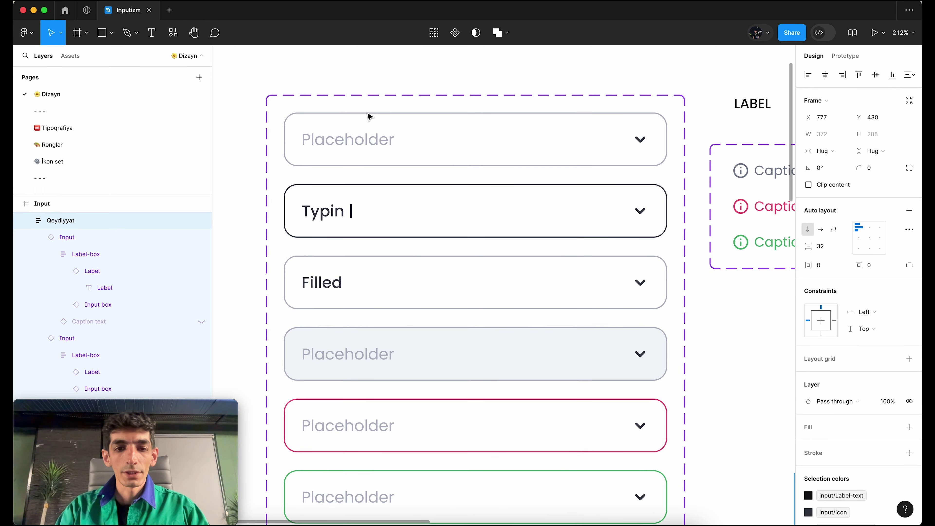
scroll(369, 116, "left", 1)
scroll(369, 116, "up", 1)
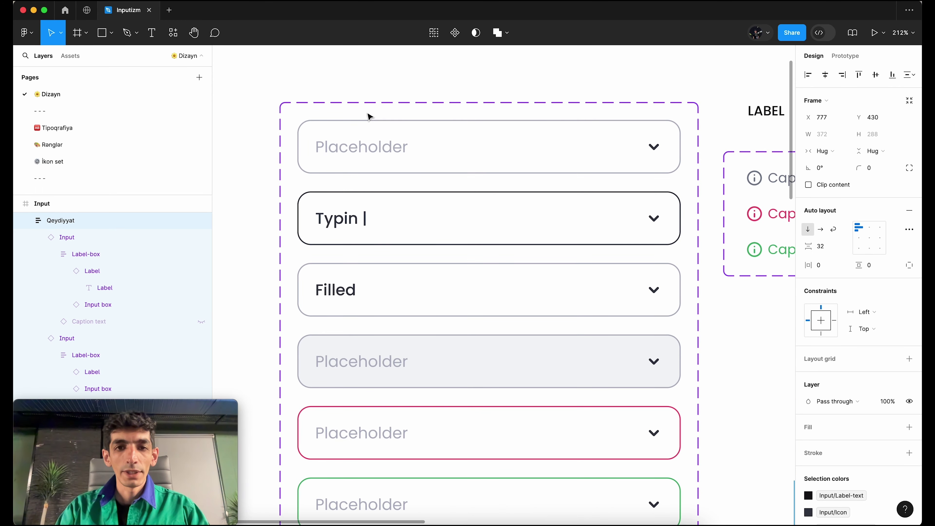
left_click(382, 151)
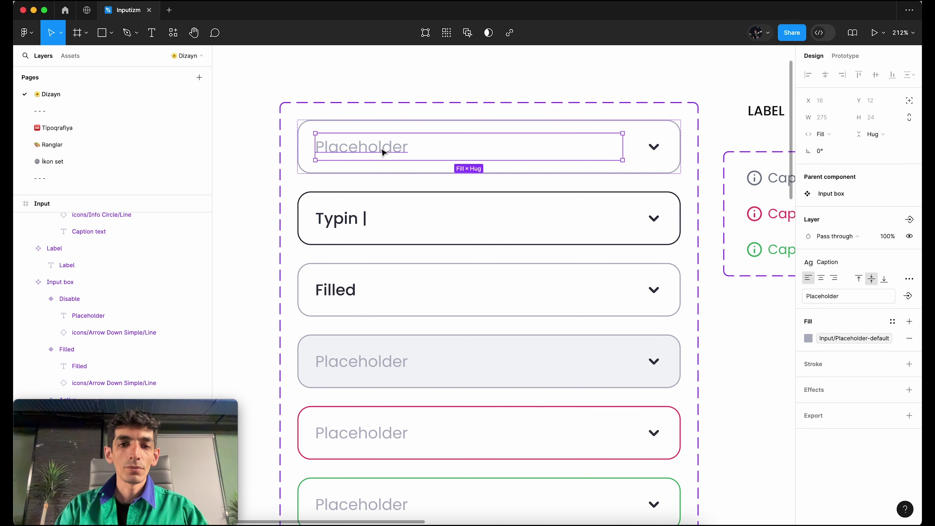
left_click(633, 129)
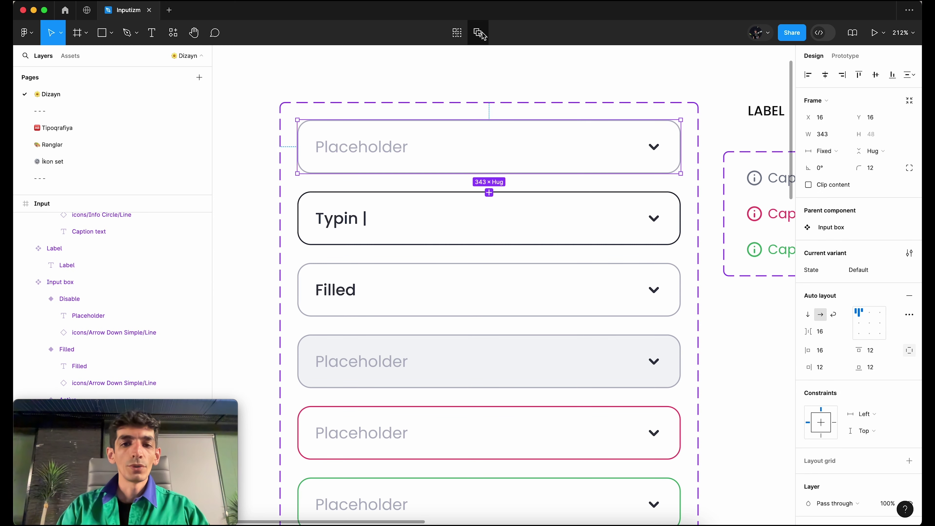
left_click(480, 34)
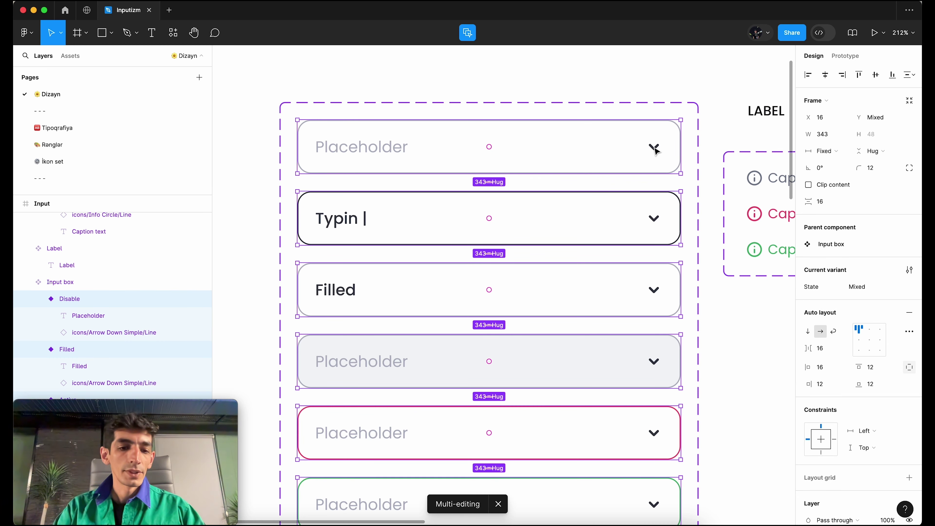
Inspect the Typin and Filled text layers, then reselect the first Placeholder input box.
double_click(366, 150)
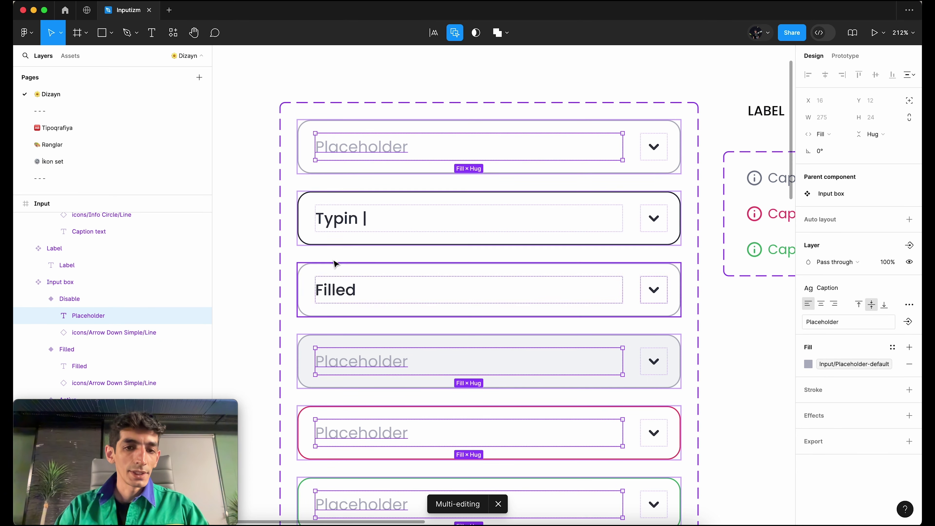
left_click(338, 223)
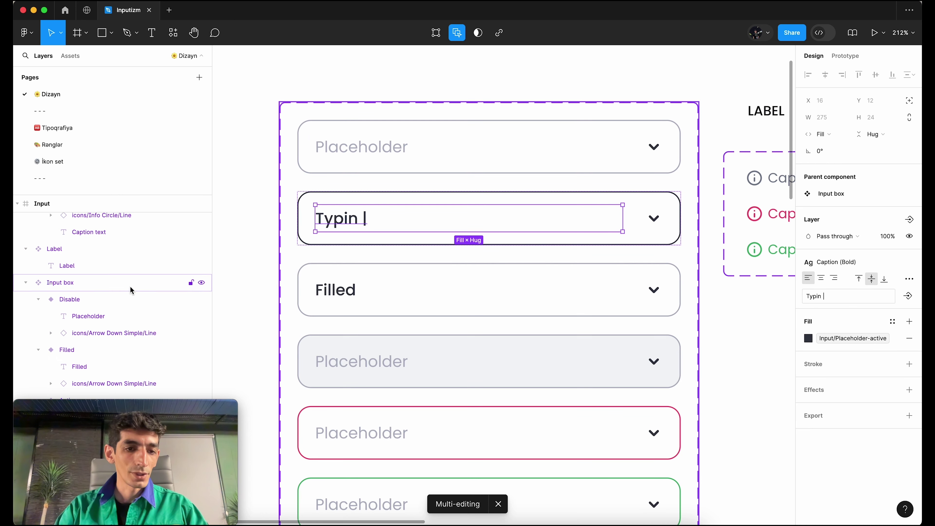
scroll(130, 285, "down", 5)
scroll(130, 286, "down", 2)
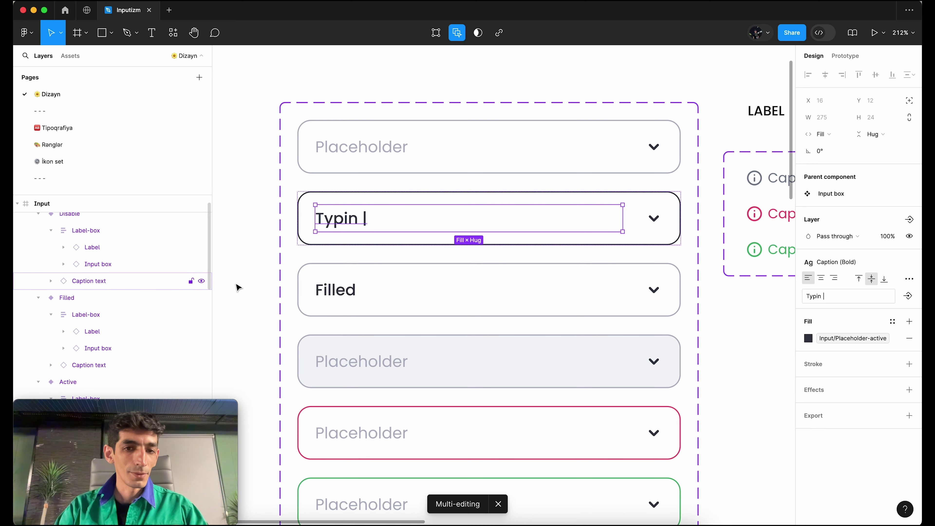
left_click(351, 297)
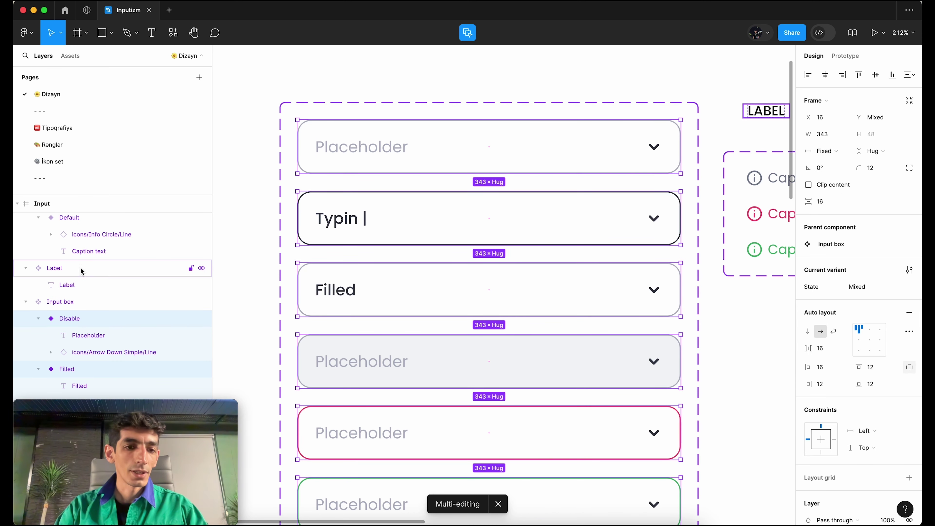
scroll(86, 342, "down", 1)
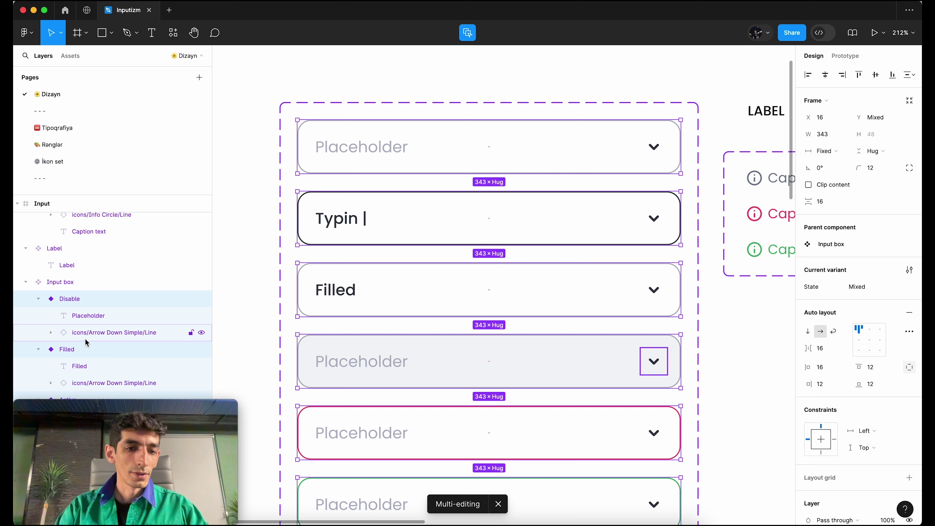
left_click(78, 371)
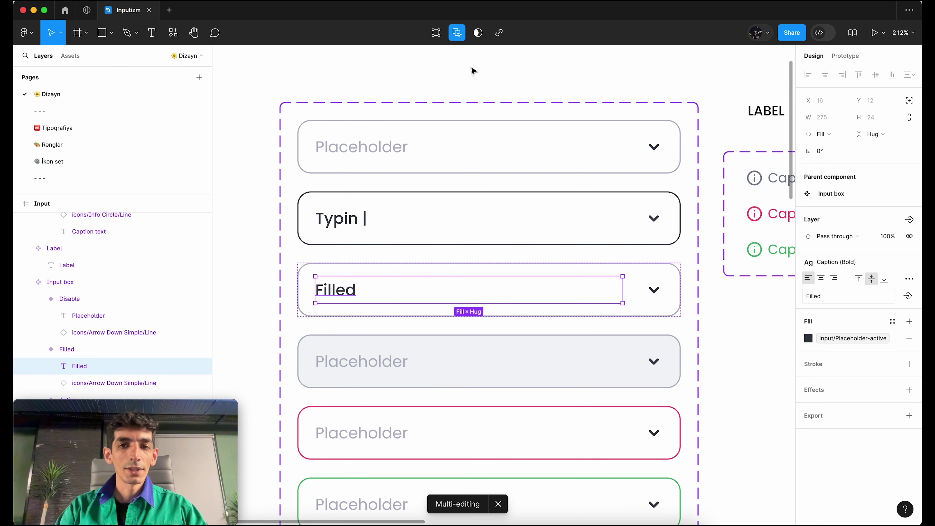
left_click(447, 127)
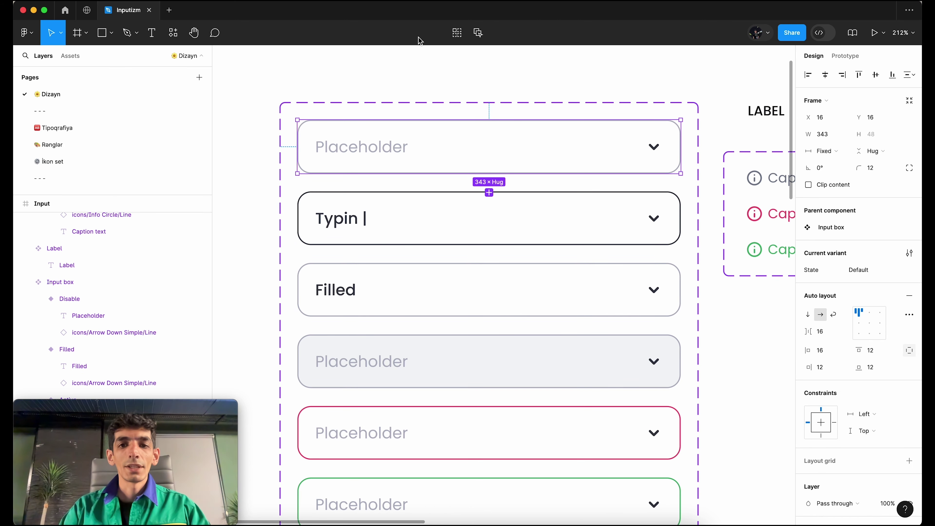
Add a '+994' text layer inside all six matching input boxes at once.
left_click(454, 33)
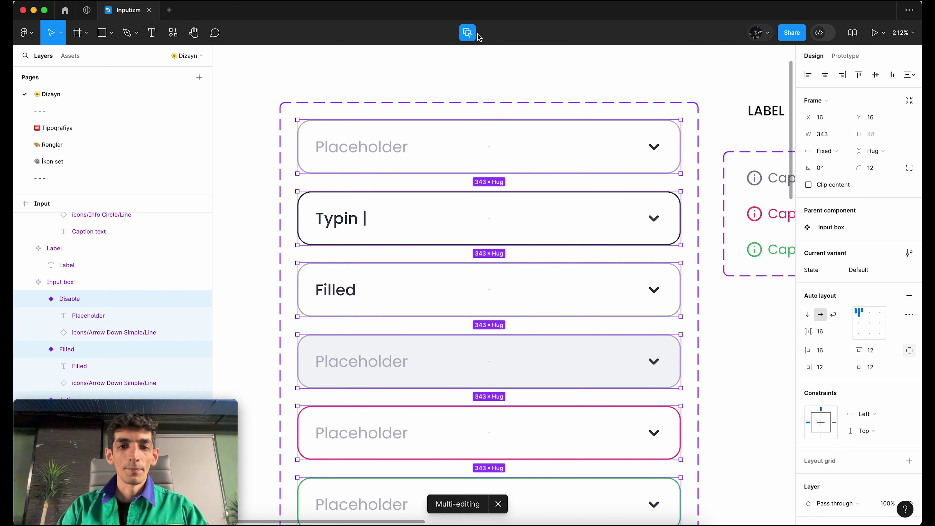
key("t")
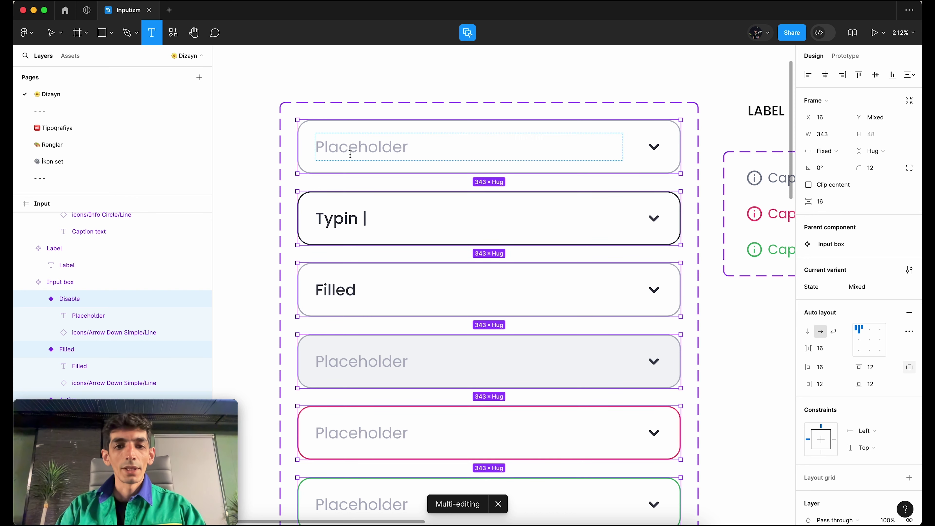
left_click(309, 148)
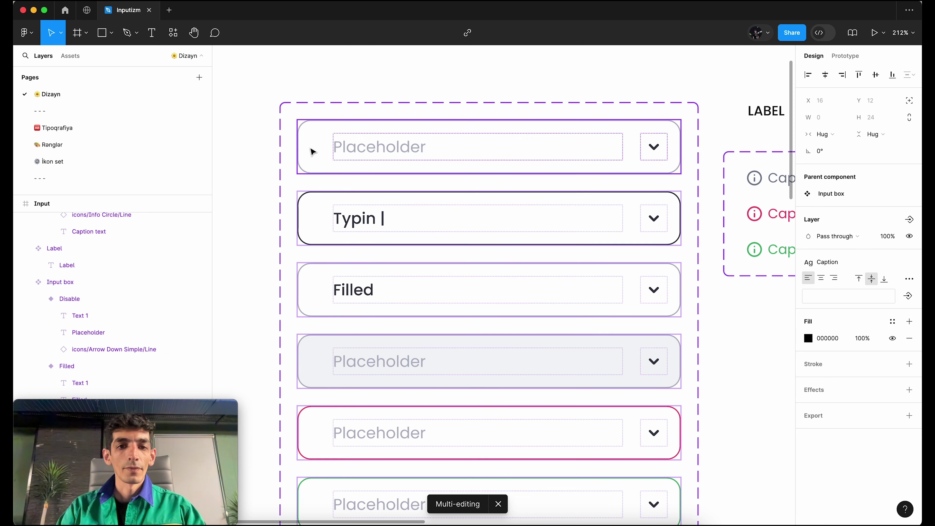
key("Escape")
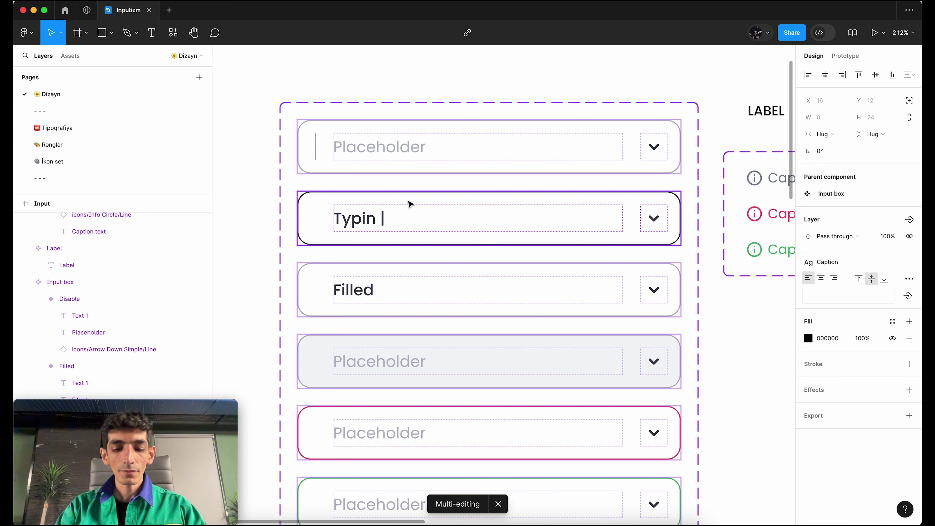
type("+9")
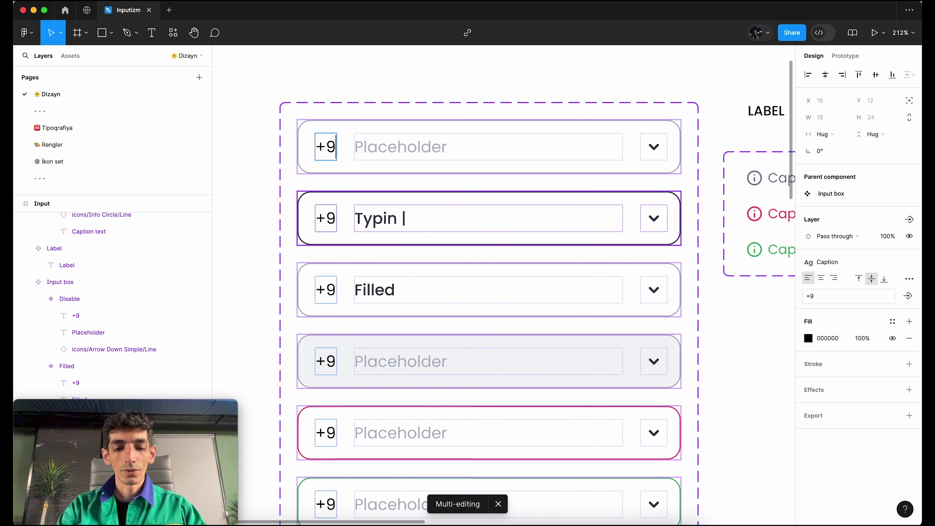
type("94")
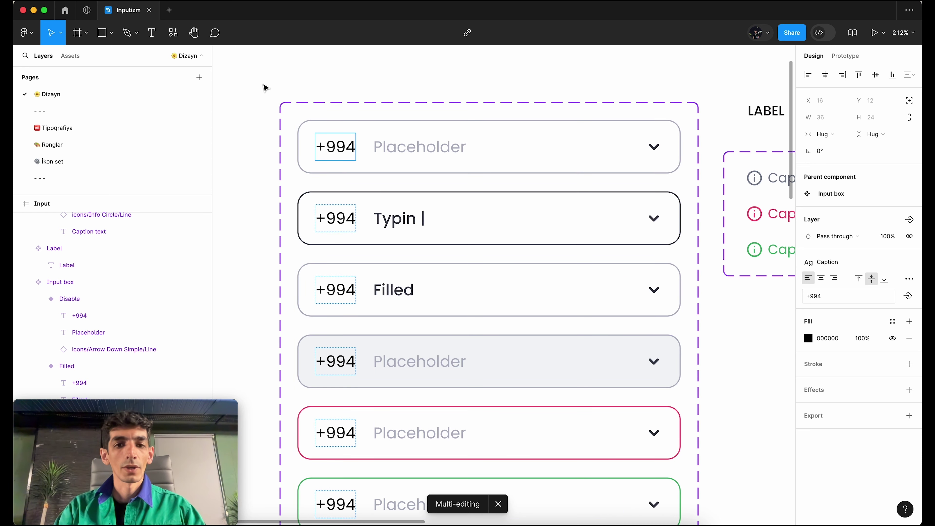
key("Escape")
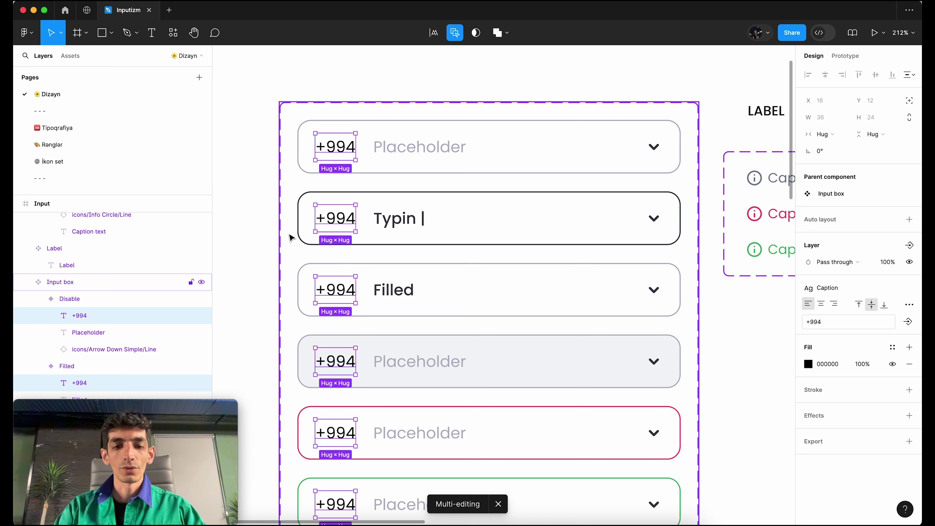
Fill the +994 texts with the Input/Placeholder-active colour style.
left_click(892, 347)
scroll(708, 423, "down", 3)
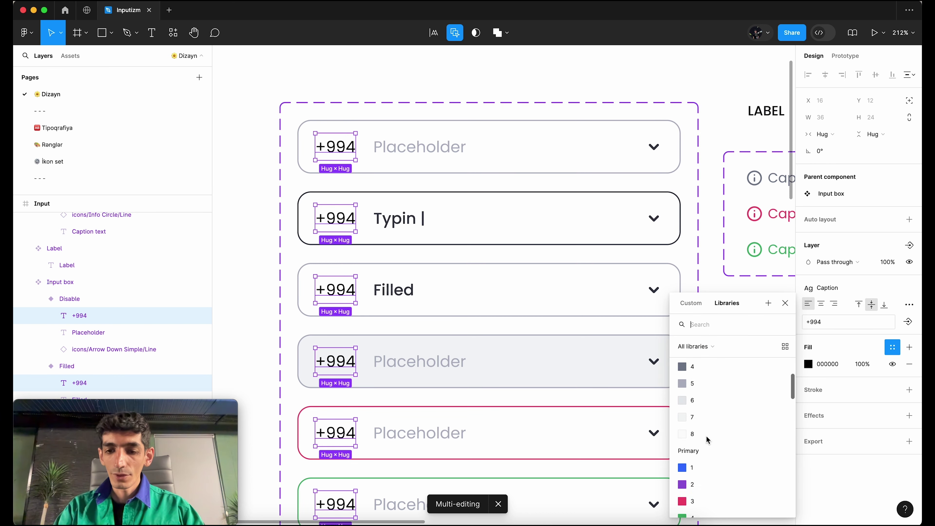
scroll(706, 435, "down", 3)
scroll(706, 435, "down", 3)
scroll(707, 436, "down", 3)
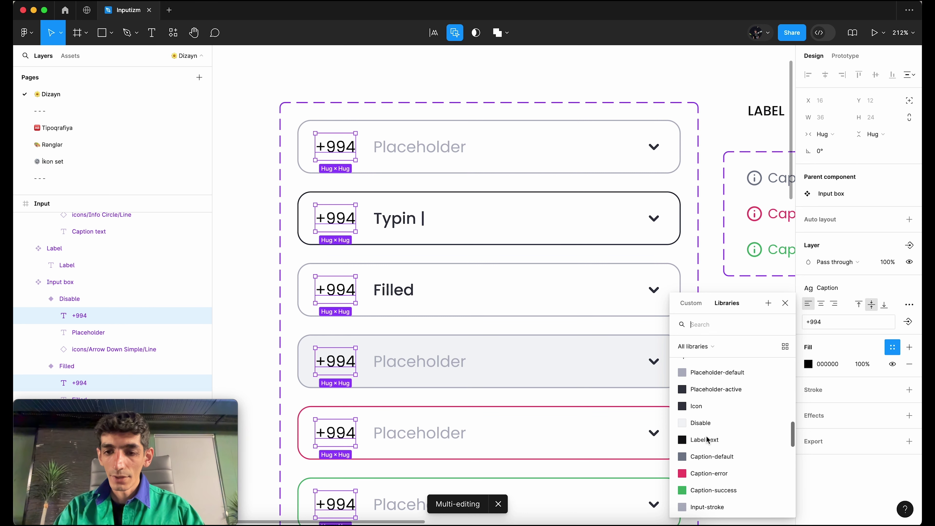
scroll(706, 436, "up", 1)
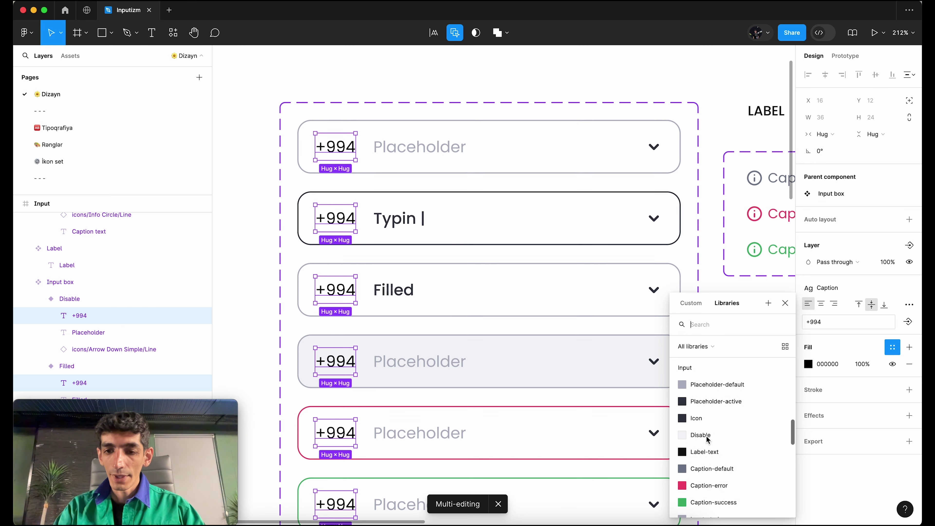
left_click(706, 400)
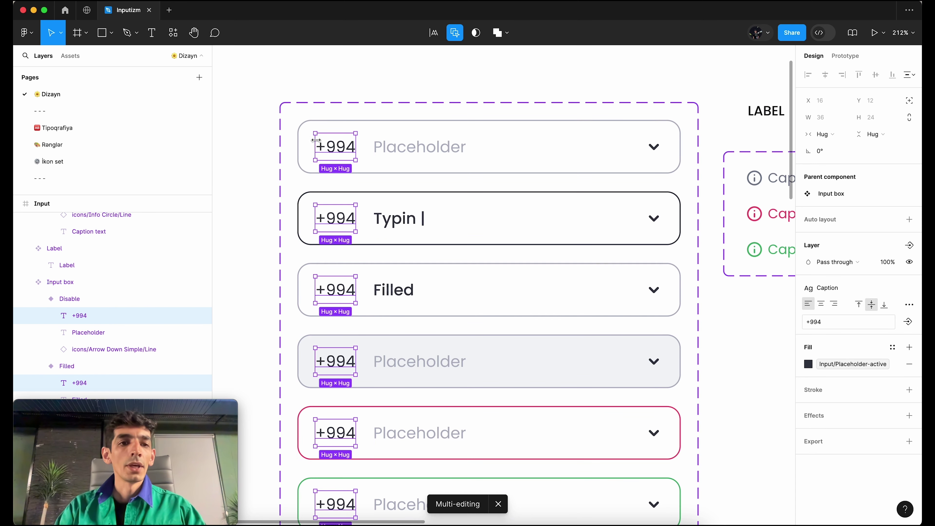
Insert a chevron-down icon from the assets after +994 in each input box.
left_click(72, 56)
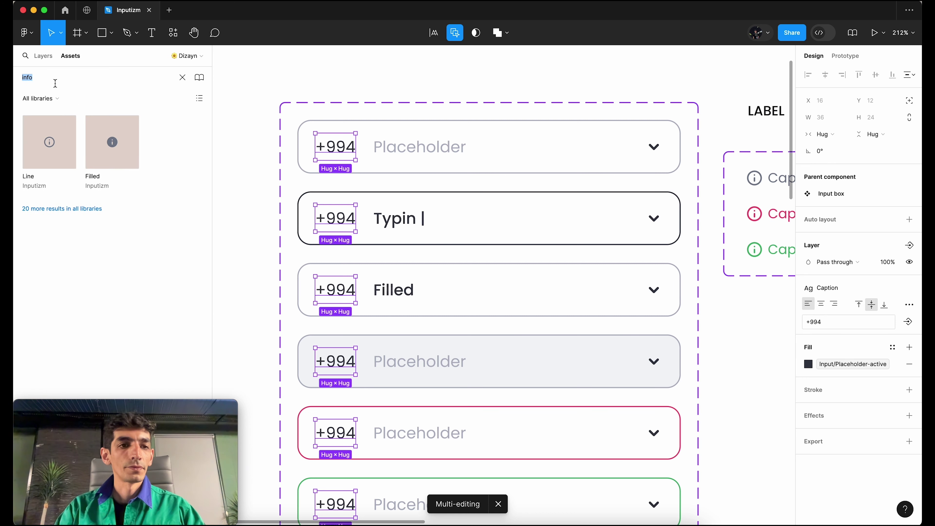
type("doün")
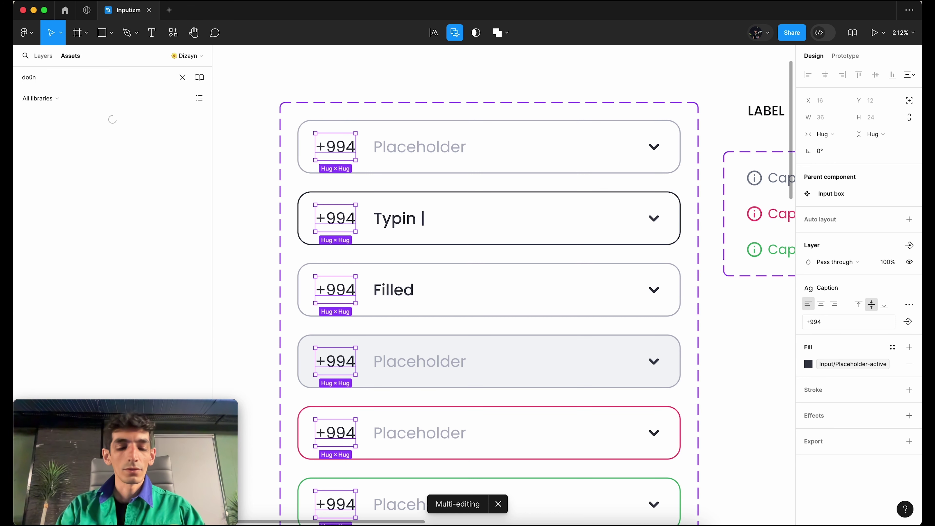
type("ün")
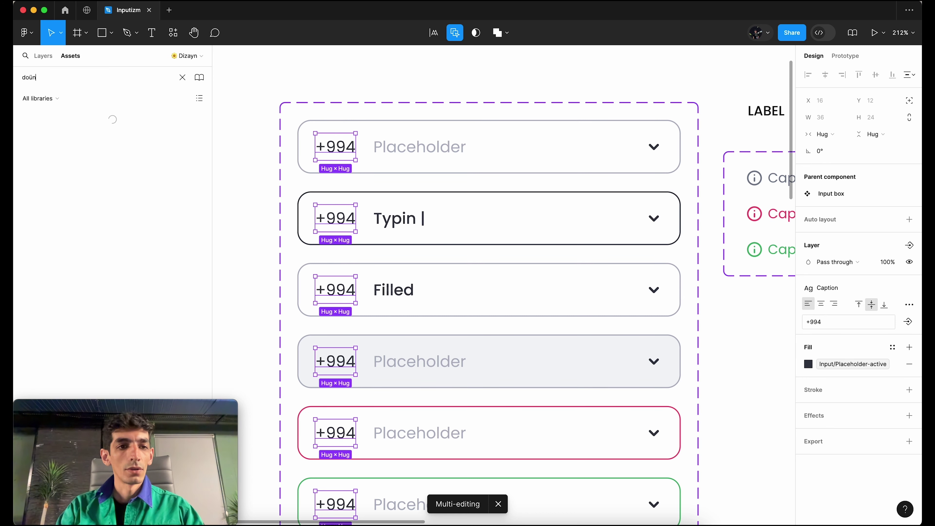
type("wn")
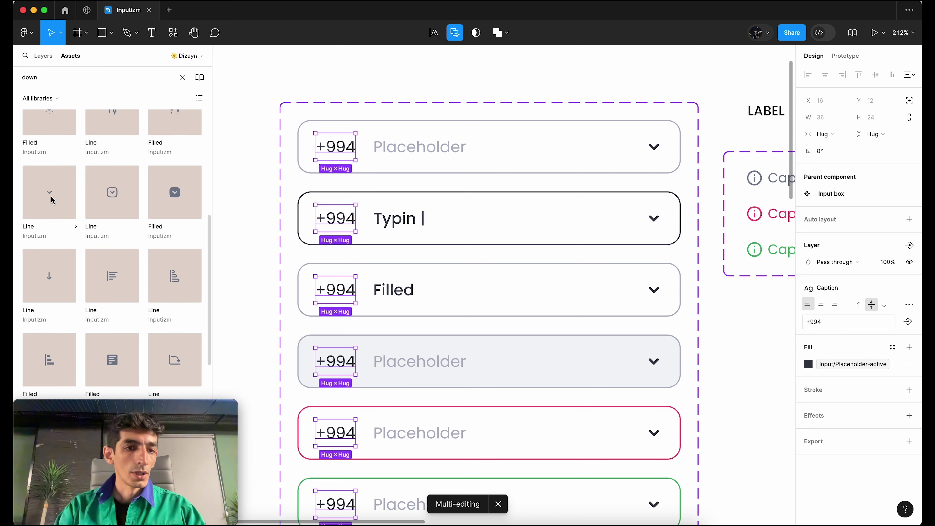
left_click_drag(52, 199, 366, 273)
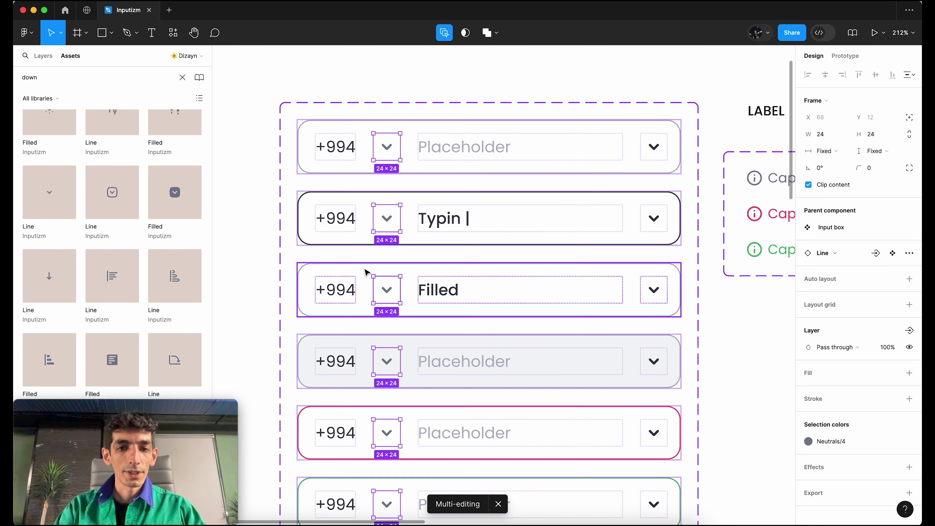
Colour the chevrons with the Input/Icon style and select the +994 texts with their arrows.
left_click(831, 442)
type("ico")
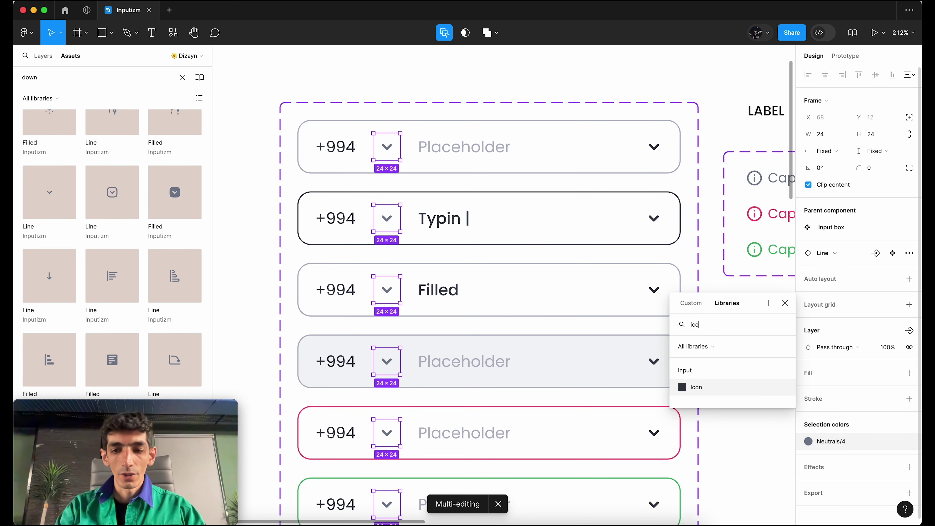
left_click(695, 388)
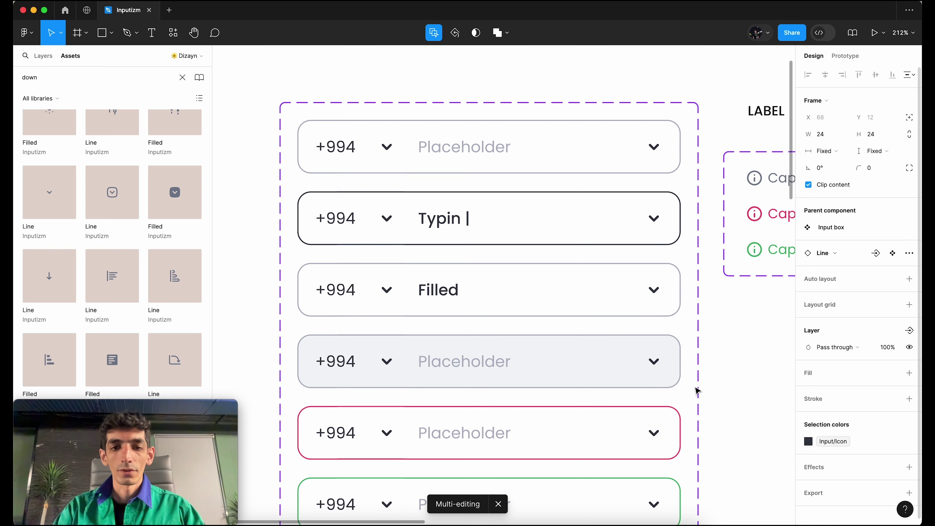
scroll(350, 215, "up", 5)
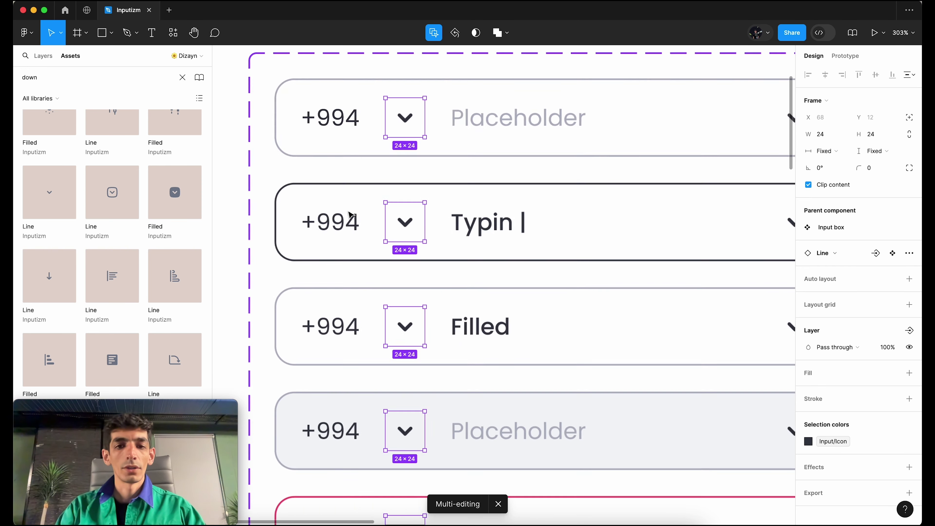
scroll(353, 221, "up", 1)
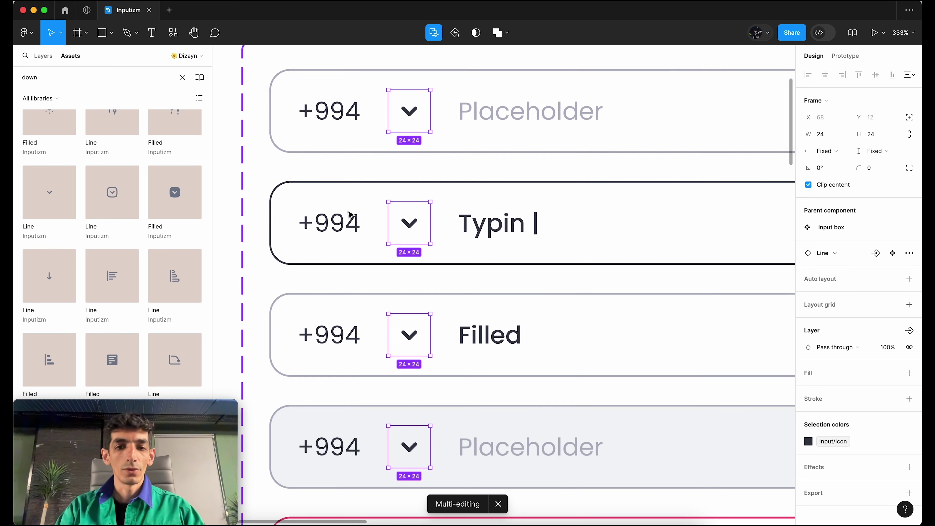
left_click(344, 230)
left_click(422, 227, "shift")
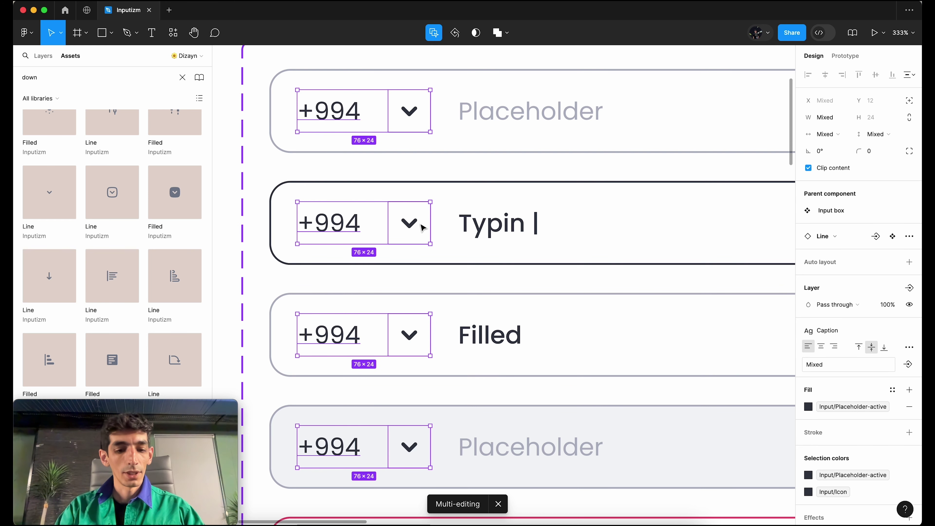
Wrap each +994 and chevron in auto layout and batch-rename the frames Left-content.
key("shift+a")
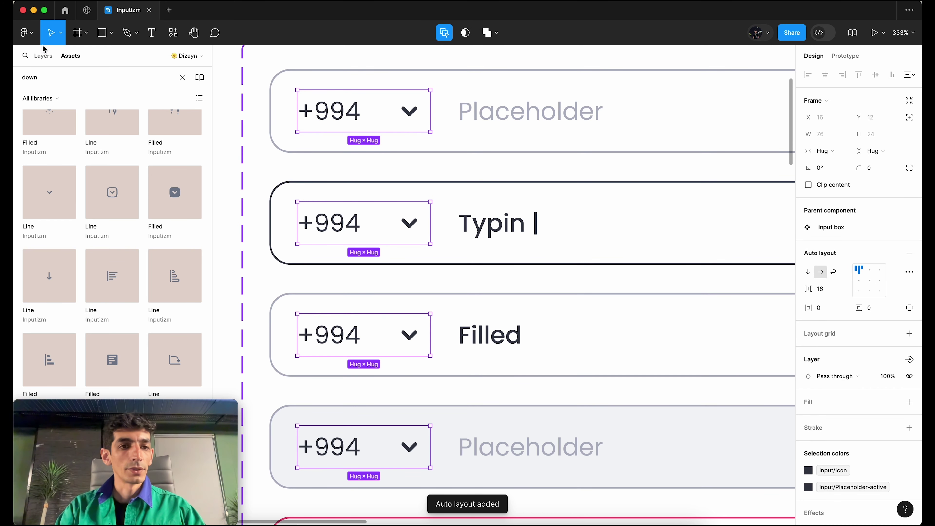
left_click(43, 55)
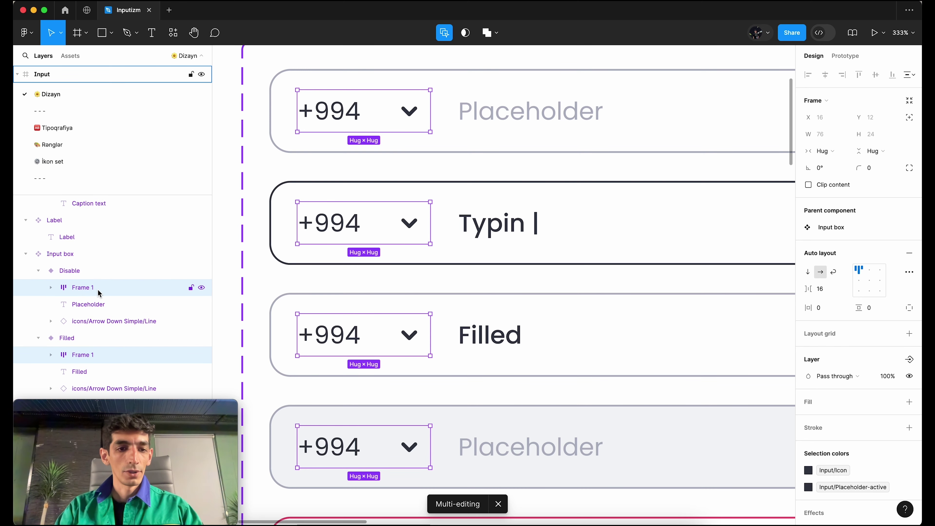
key("ctrl+r")
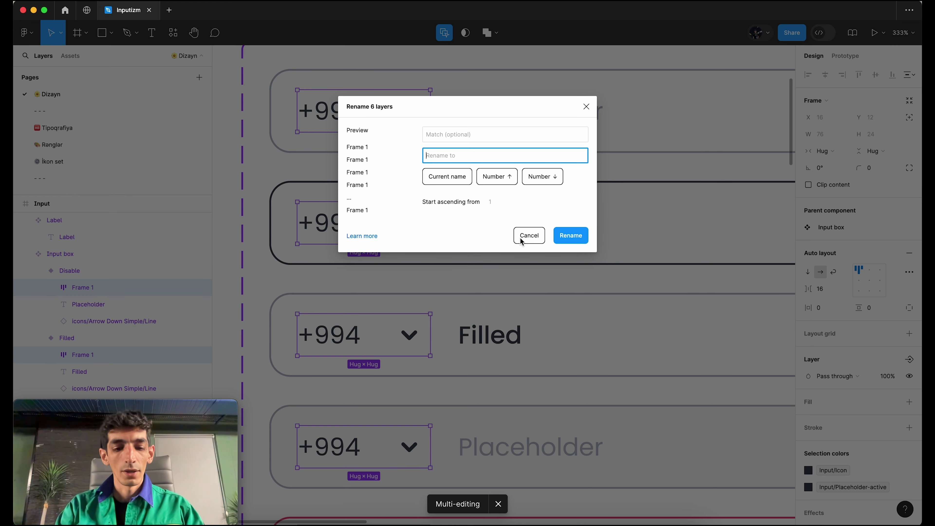
type("L")
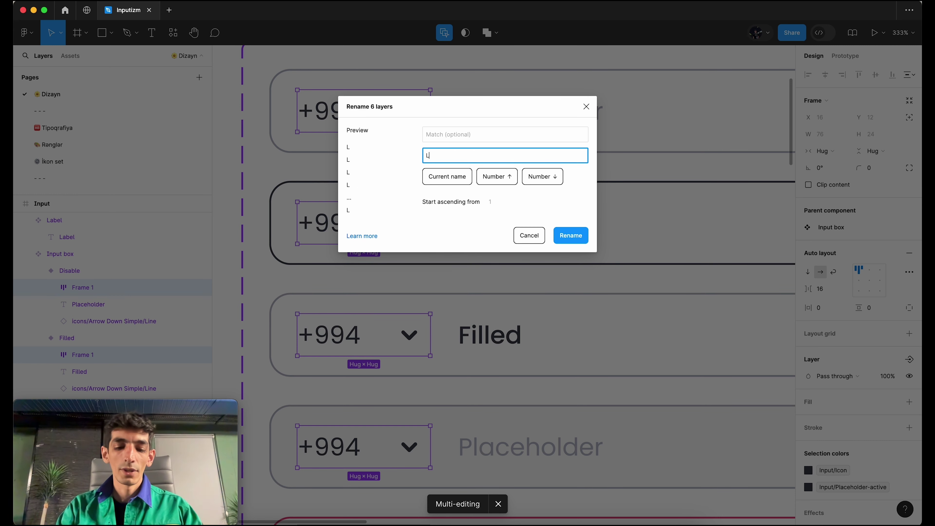
type("eft-")
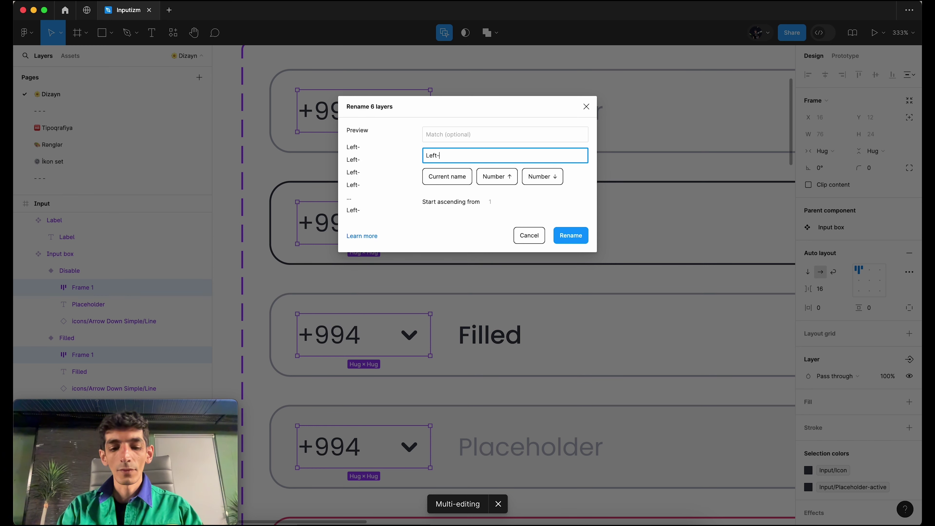
type("con")
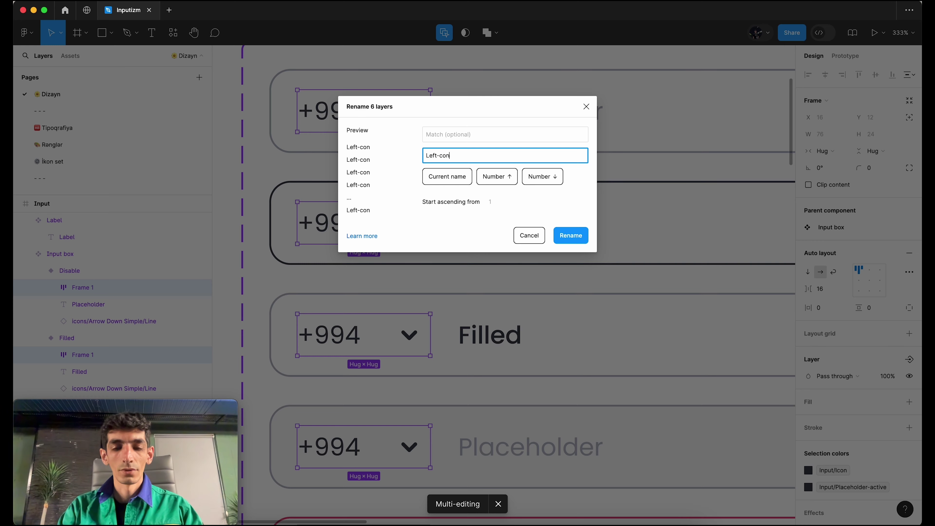
type("tent")
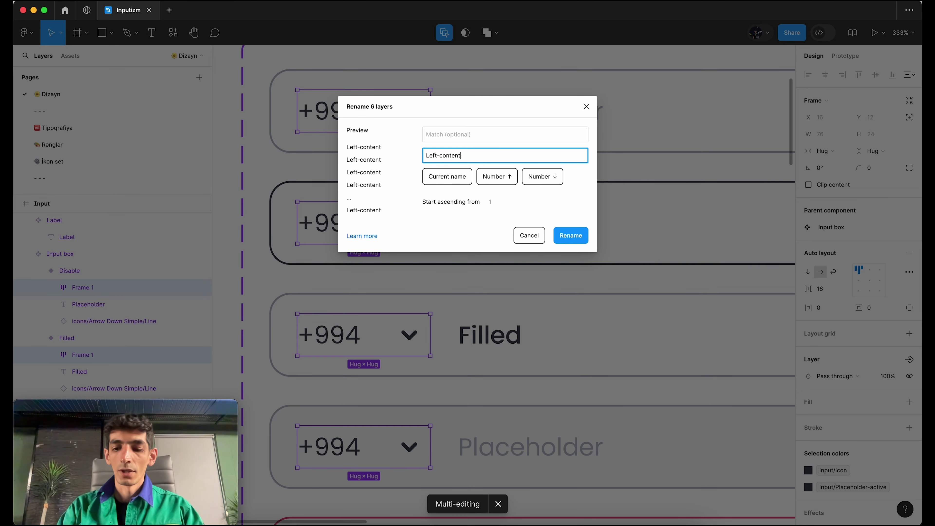
key("Return")
Set the Left-content auto-layout gap to 0.
scroll(92, 366, "down", 2)
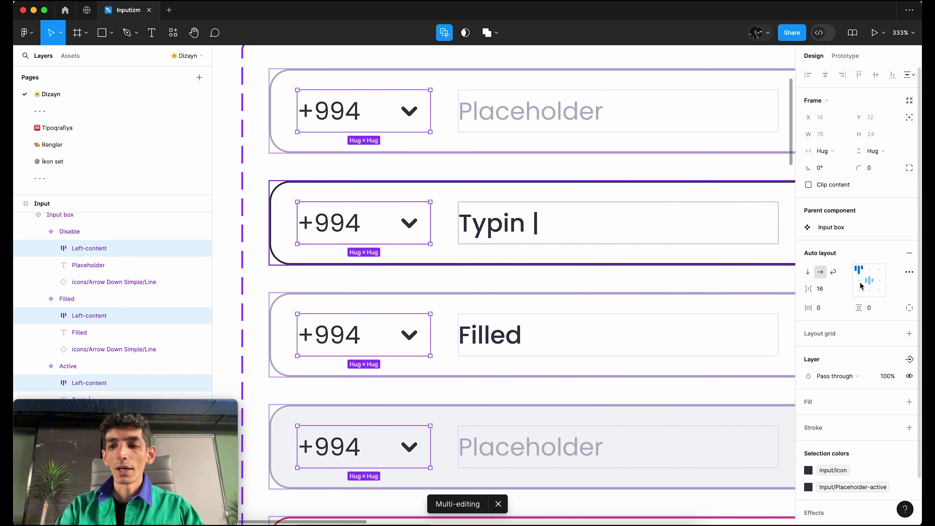
left_click(824, 289)
type("4")
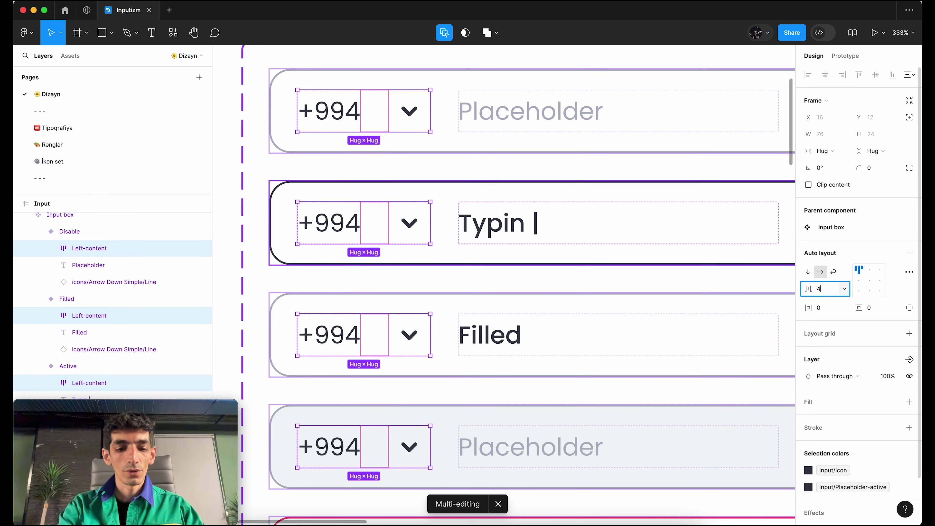
key("Tab")
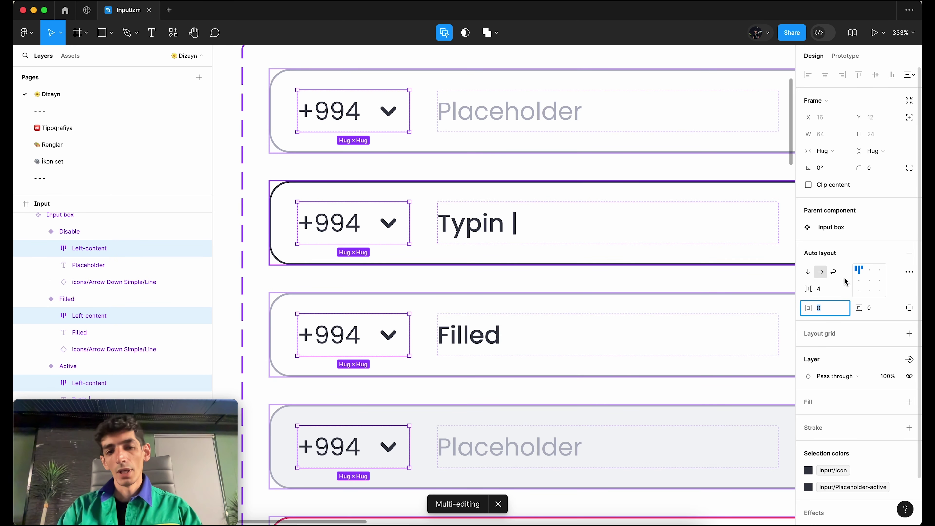
left_click(827, 289)
type("1")
key("Return")
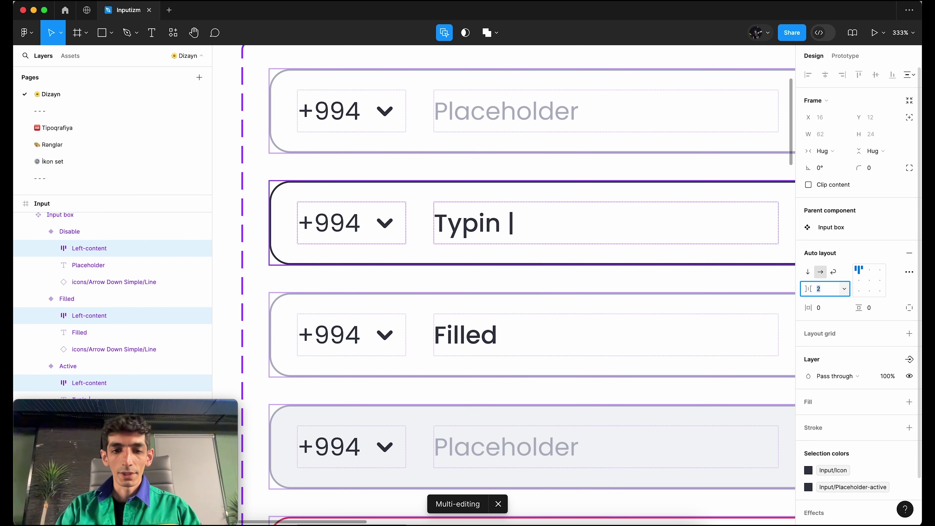
type("0")
key("Return")
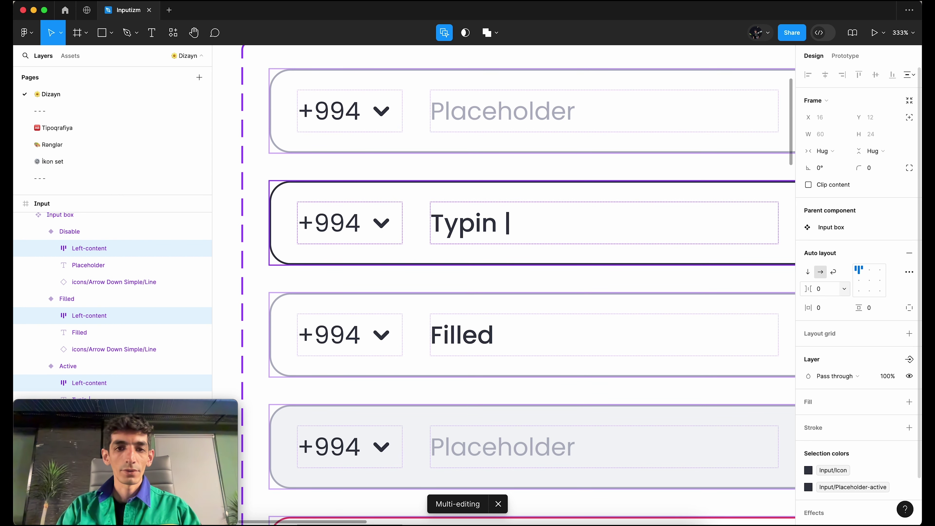
Check the +994 text inside the Left-content frames, then reselect the frames.
double_click(383, 117)
left_click(346, 128)
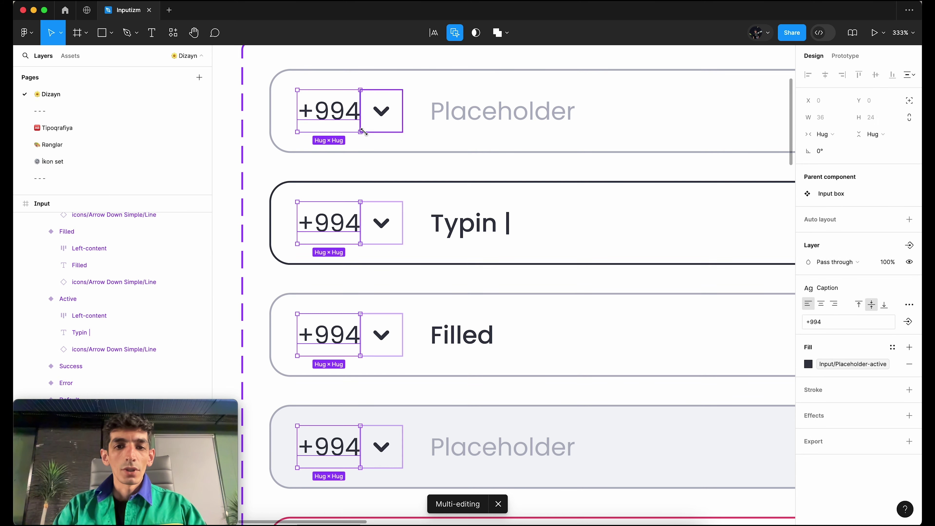
scroll(363, 131, "down", 2)
scroll(364, 174, "up", 4)
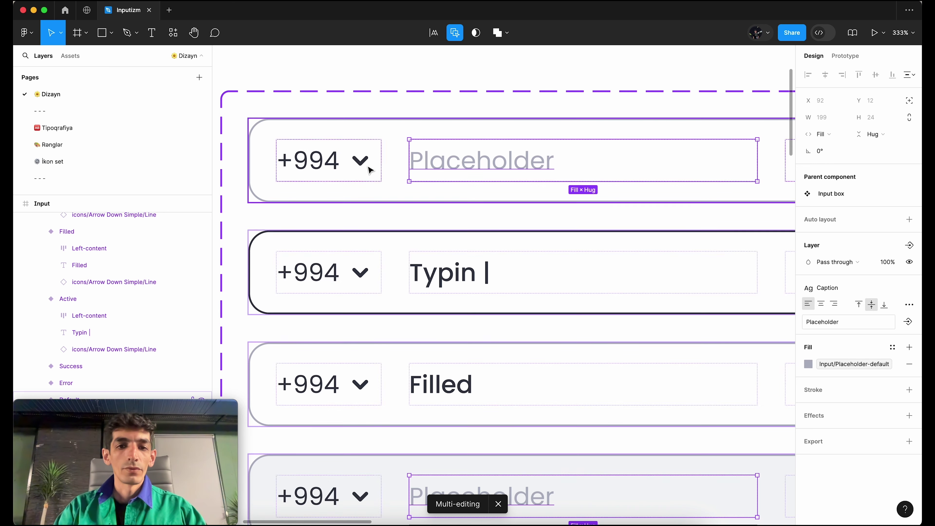
left_click(347, 164)
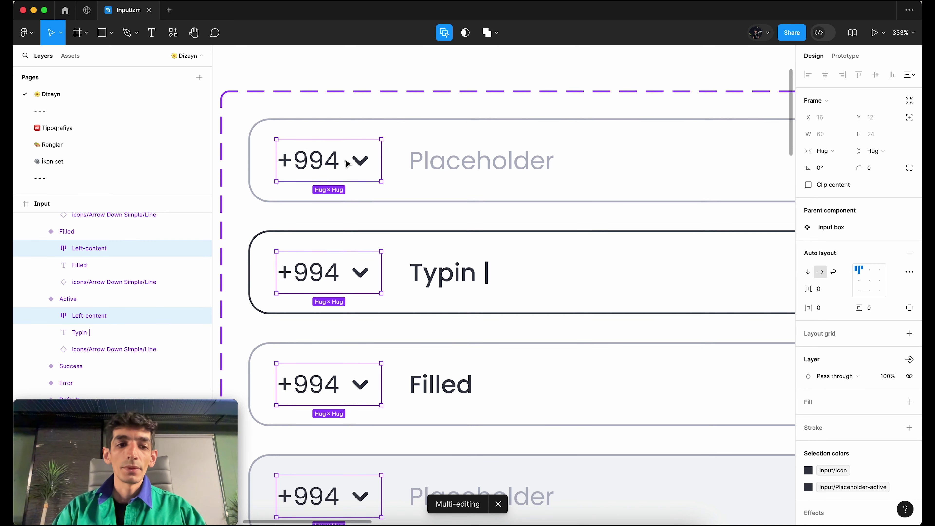
Create a boolean Left-content visibility property for the frames, defaulting to False.
scroll(347, 163, "down", 10)
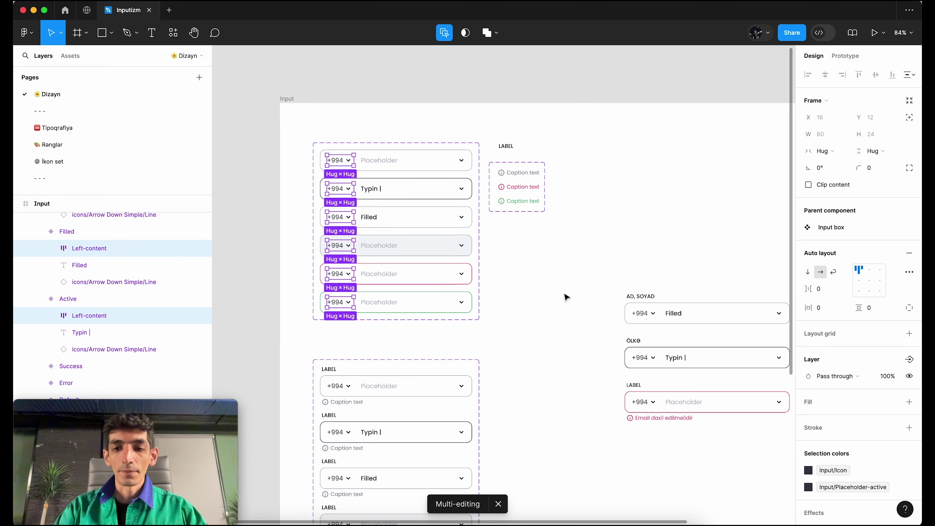
scroll(563, 297, "up", 2)
scroll(553, 284, "up", 1)
scroll(553, 285, "up", 2)
scroll(552, 288, "up", 5)
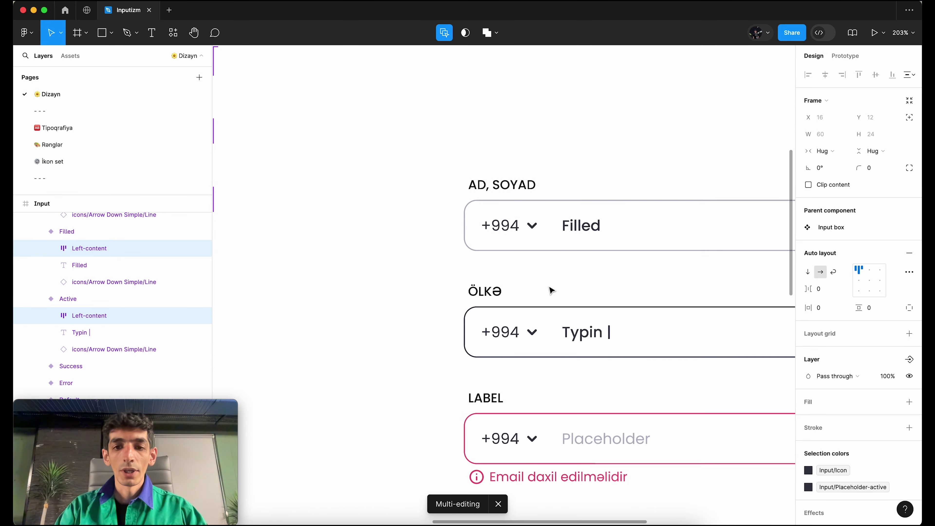
scroll(551, 290, "down", 5)
scroll(549, 292, "down", 1)
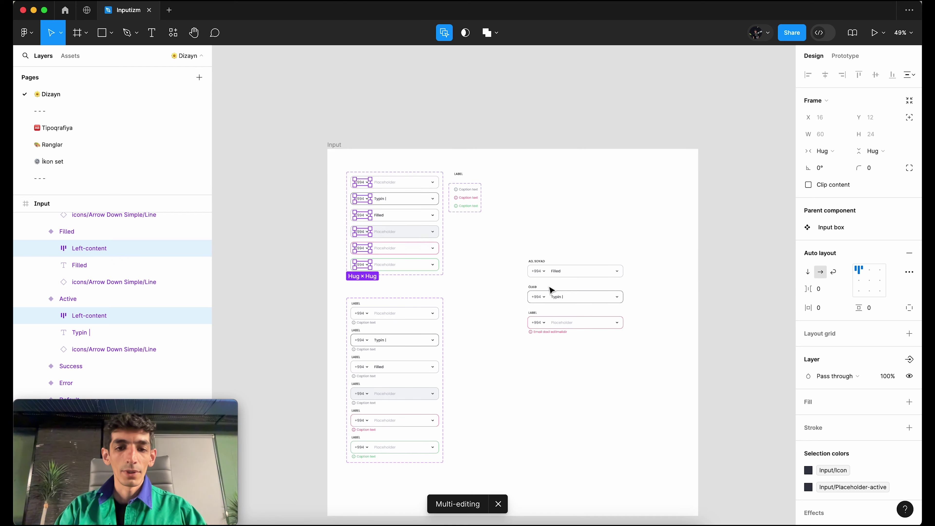
scroll(371, 186, "up", 6)
scroll(369, 185, "up", 1)
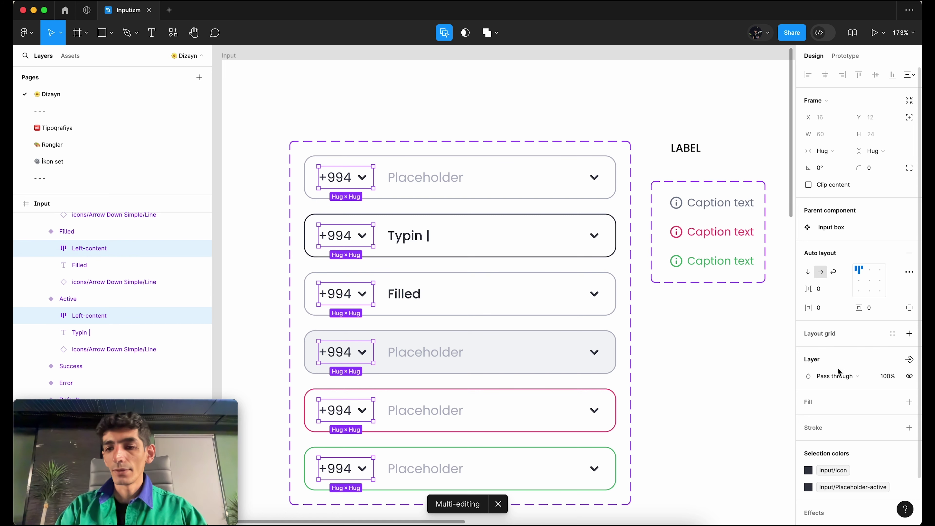
left_click(909, 360)
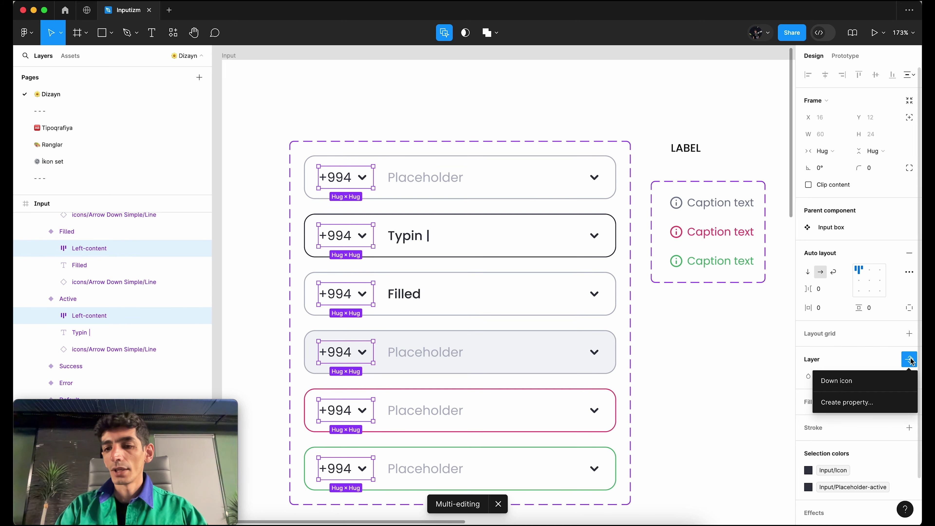
left_click(843, 403)
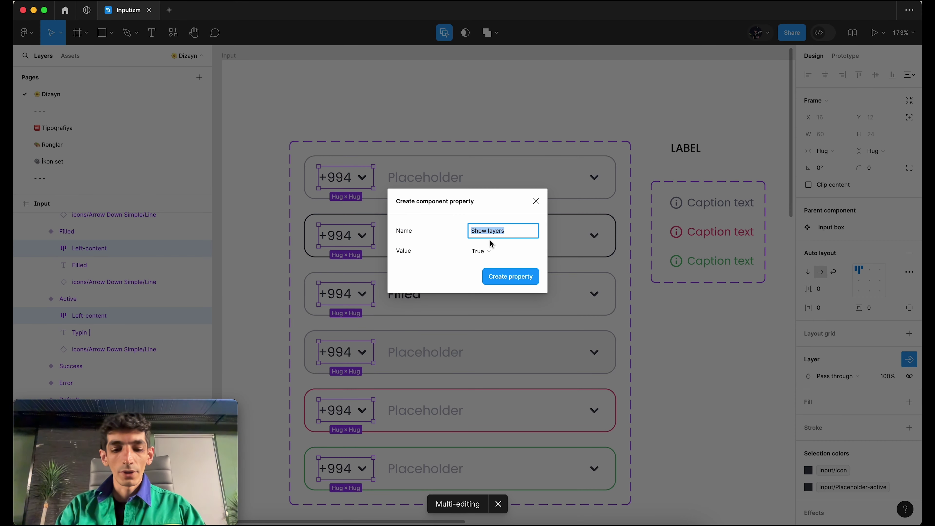
type("Left-content")
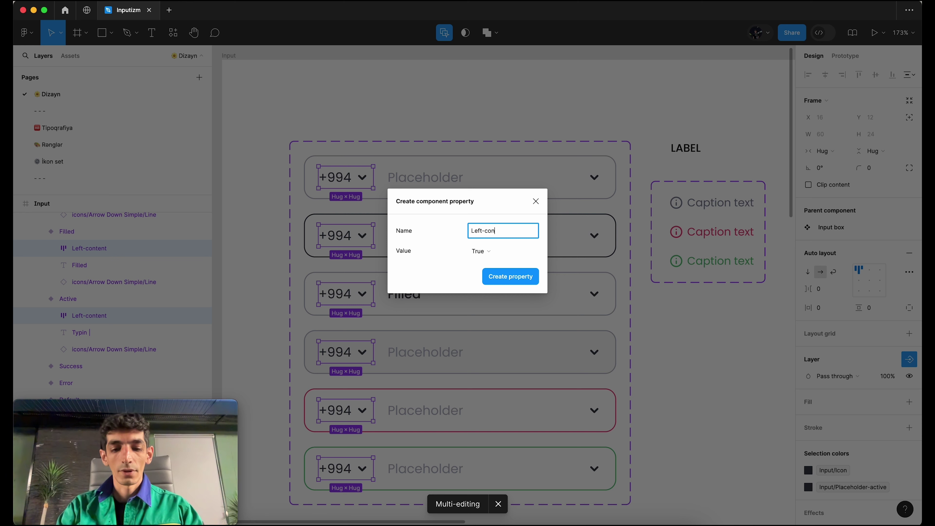
left_click(496, 255)
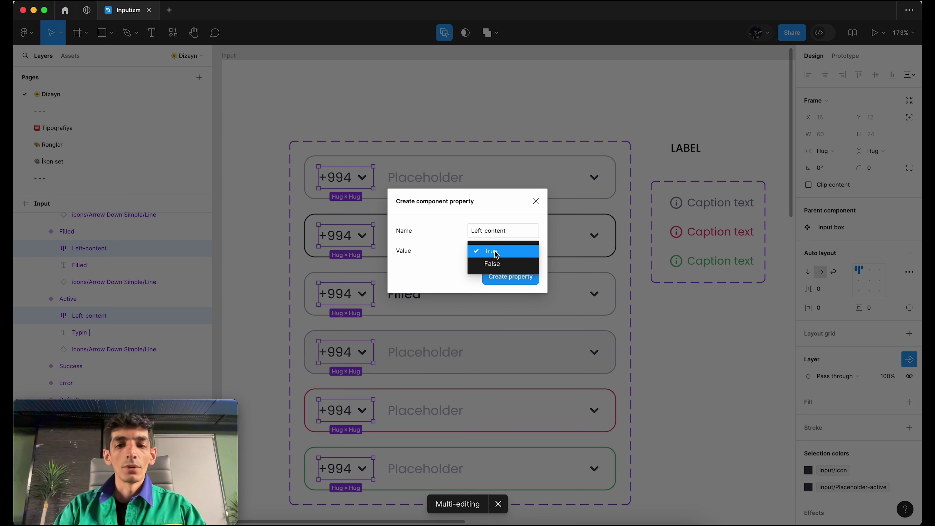
left_click(492, 263)
left_click(502, 283)
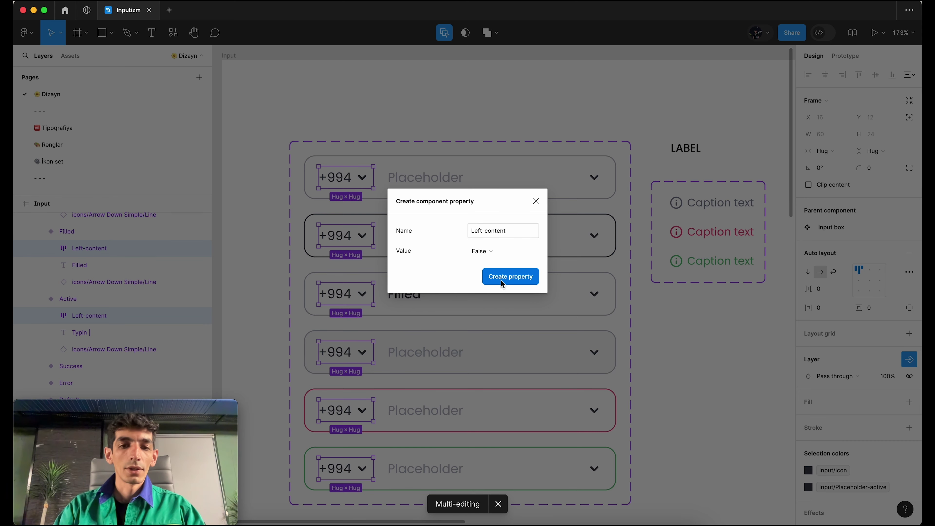
scroll(320, 173, "down", 5, "ctrl")
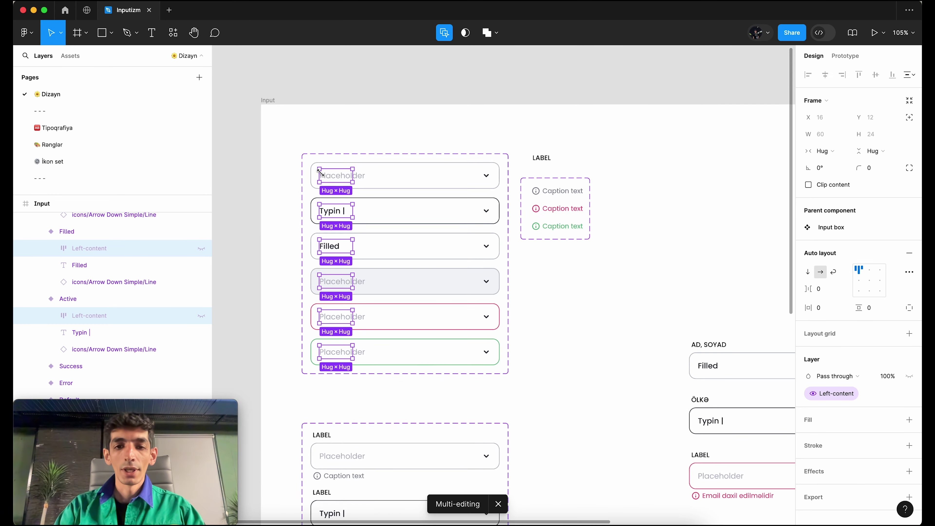
scroll(319, 173, "down", 10)
scroll(320, 173, "down", 5)
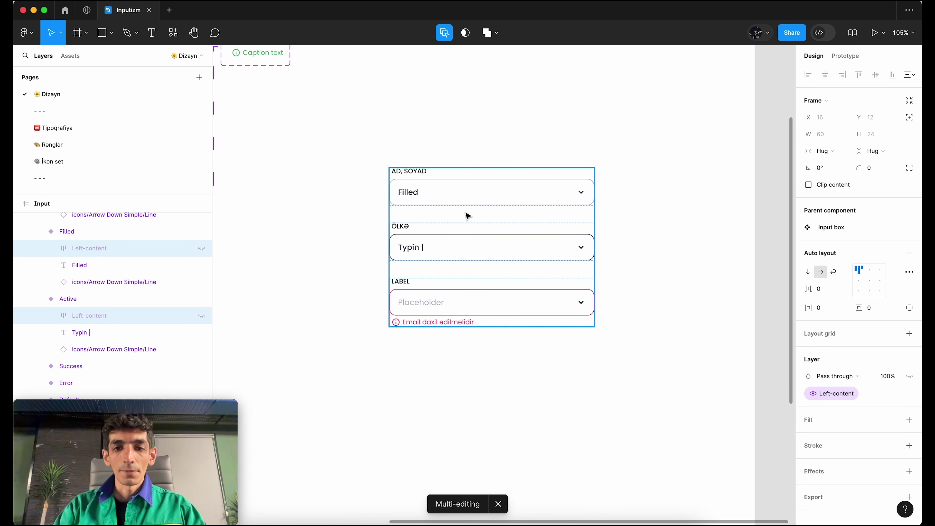
scroll(467, 215, "up", 5, "ctrl")
scroll(471, 199, "up", 1, "ctrl")
left_click(472, 186)
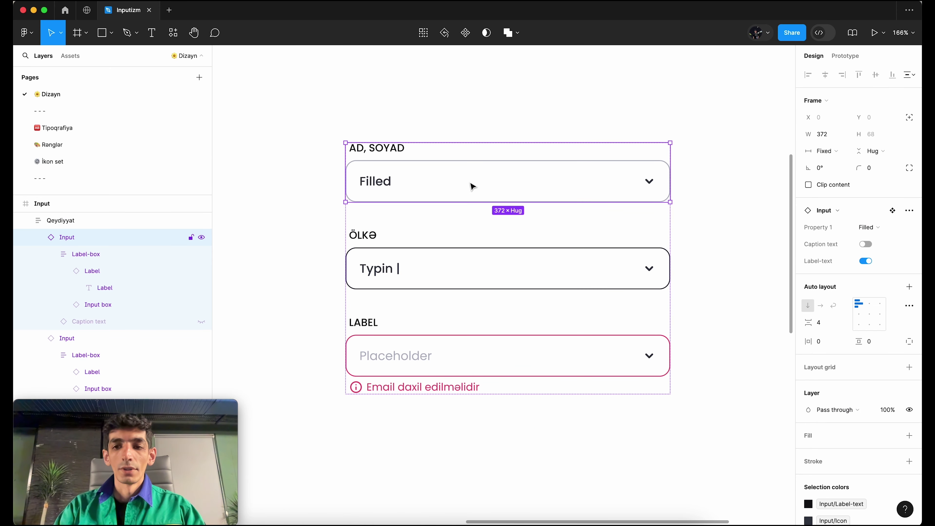
left_click(472, 186)
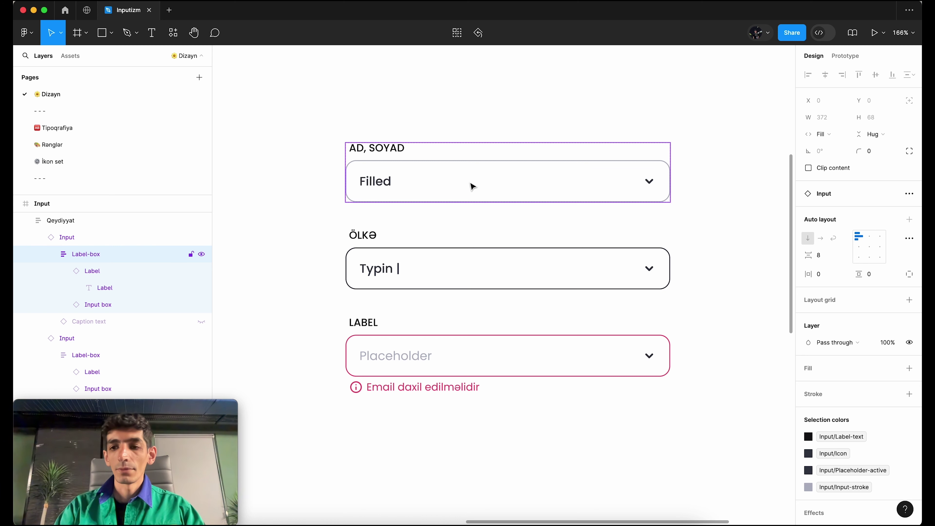
left_click(473, 186)
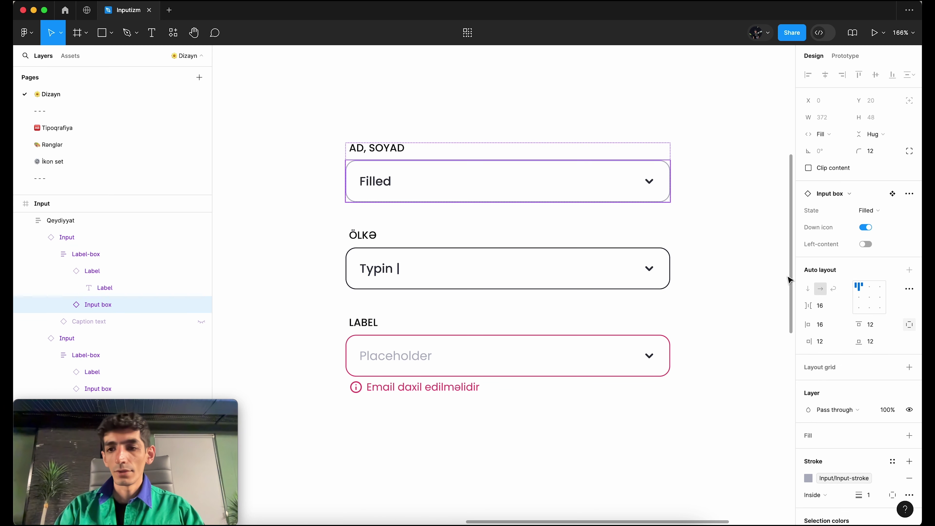
left_click(866, 244)
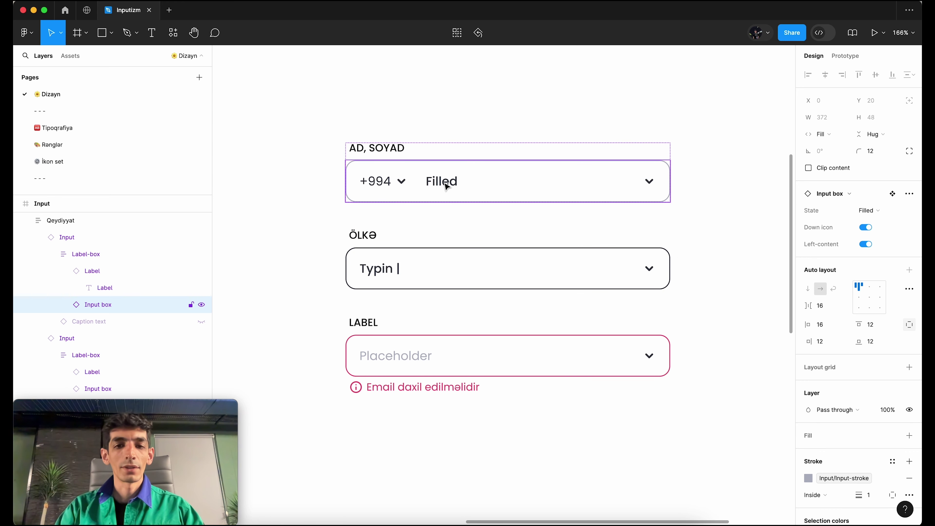
scroll(460, 173, "down", 3)
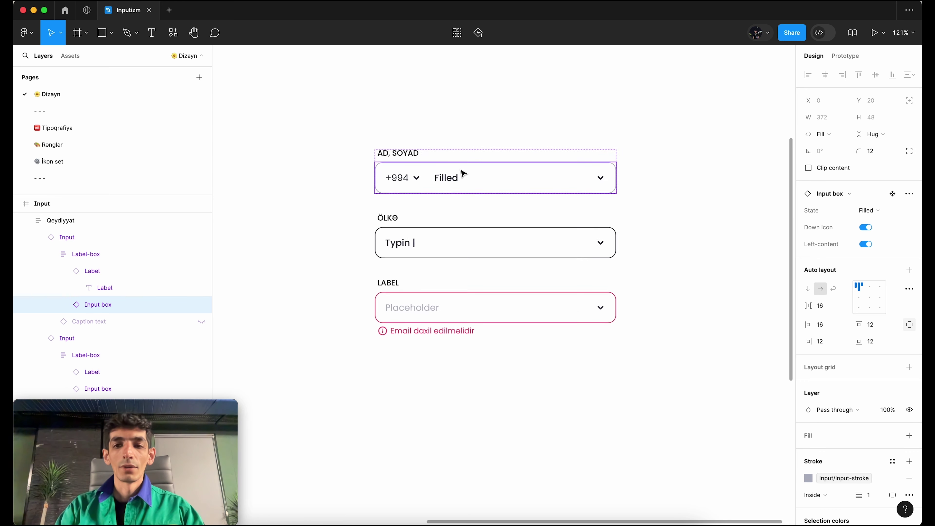
left_click(865, 244)
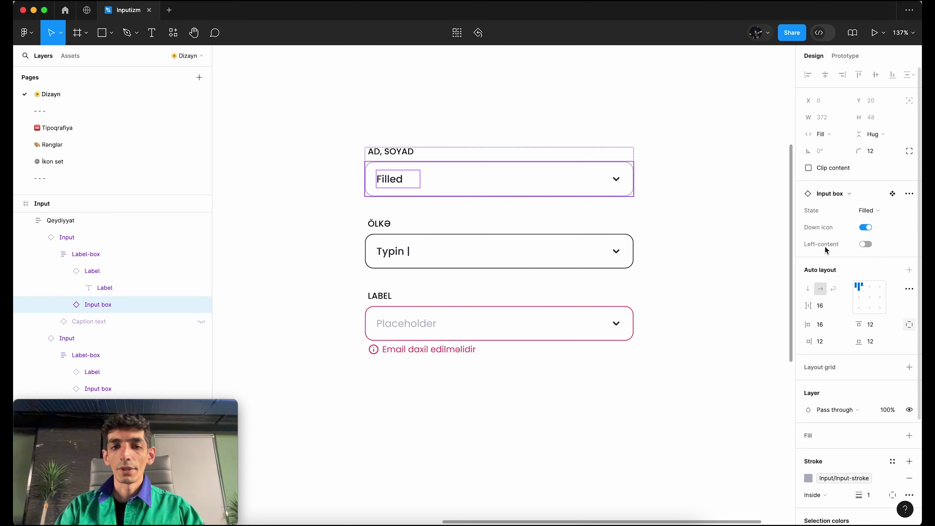
scroll(676, 216, "down", 5)
scroll(678, 215, "down", 2)
scroll(428, 172, "up", 3)
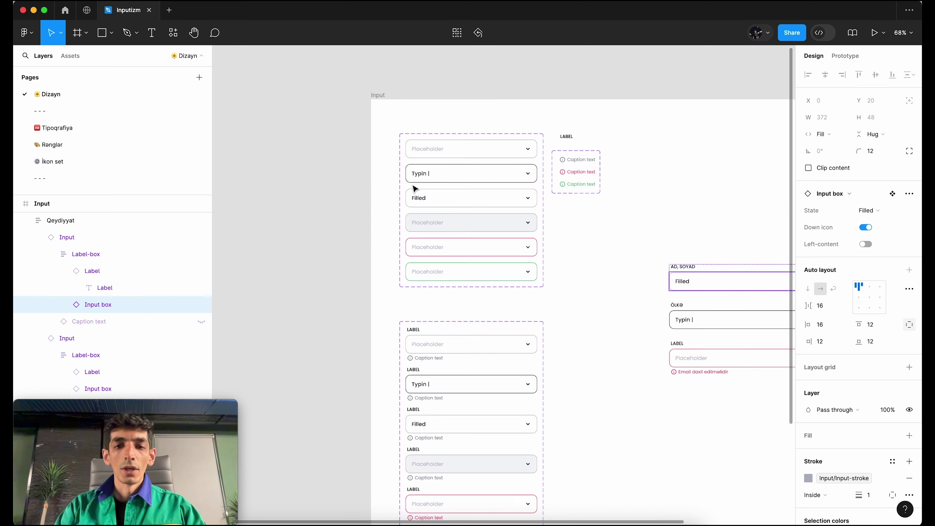
scroll(428, 173, "up", 5)
scroll(431, 173, "right", 2)
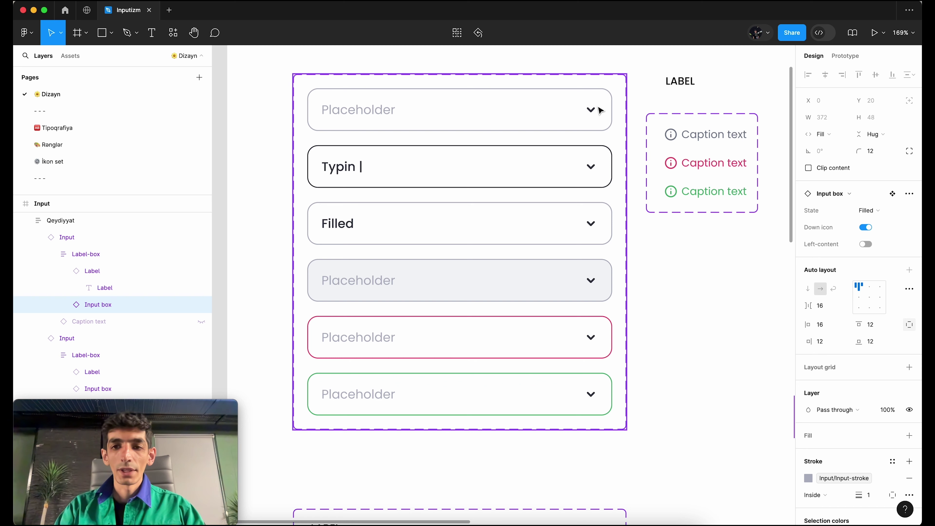
Select the Input box component set and change Left-content's default value to True.
left_click(585, 204)
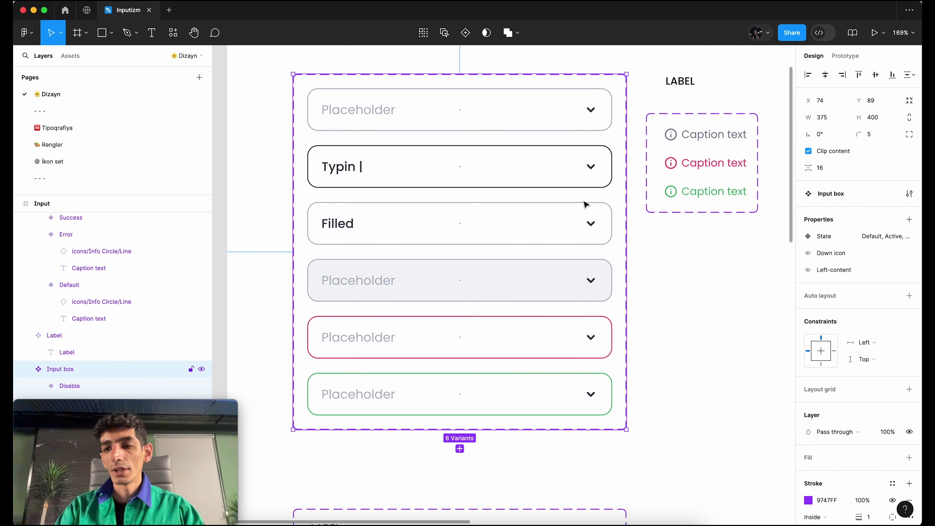
mouse_move(847, 270)
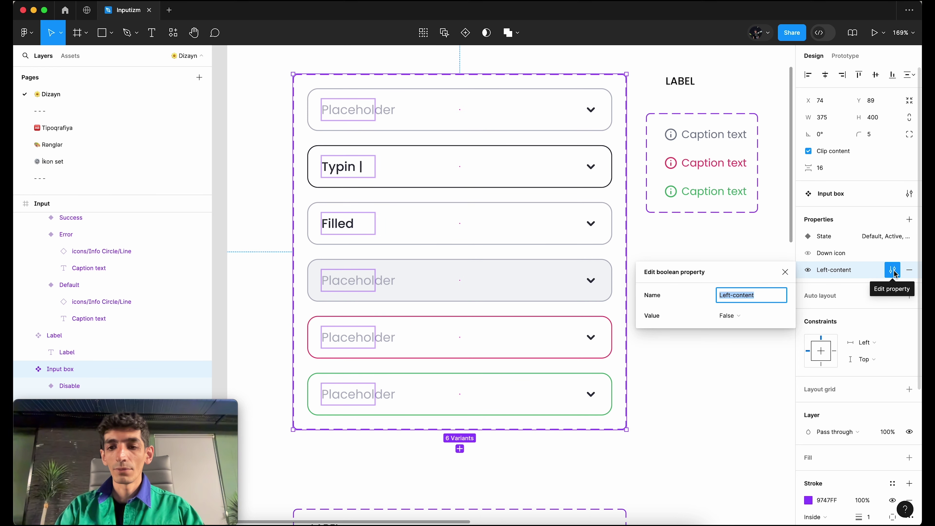
left_click(734, 316)
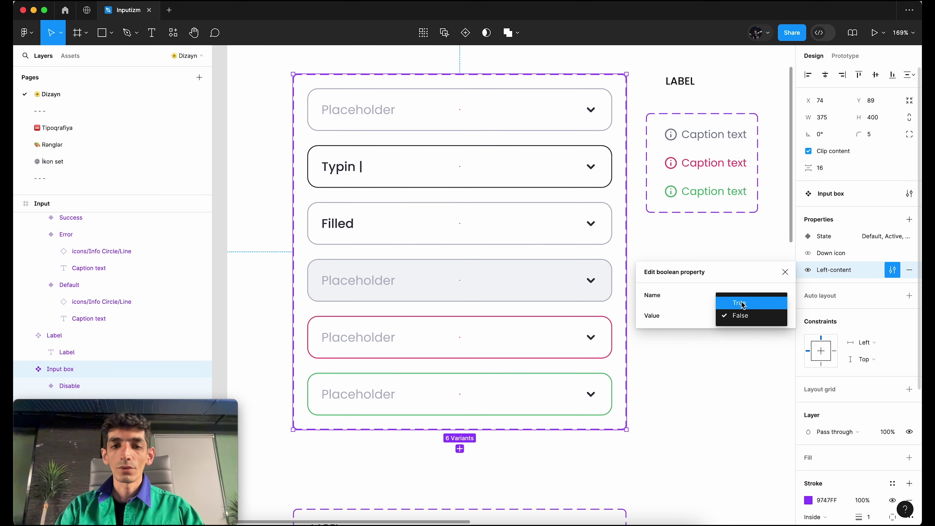
left_click(737, 304)
scroll(455, 246, "down", 3, "ctrl")
scroll(455, 247, "down", 3, "ctrl")
scroll(456, 247, "down", 2)
Review the variants now showing +994, then close the property editor and clear selection.
scroll(455, 246, "right", 2)
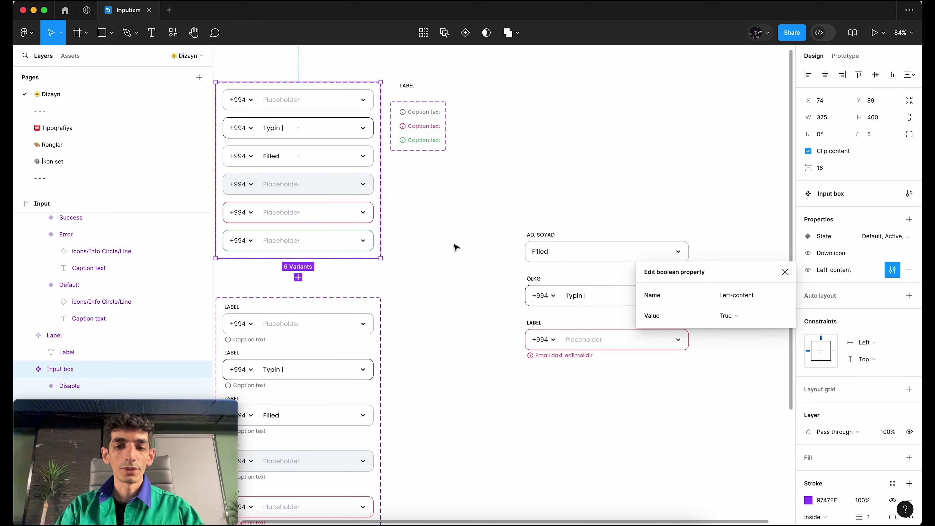
scroll(455, 246, "left", 2)
scroll(456, 247, "left", 2)
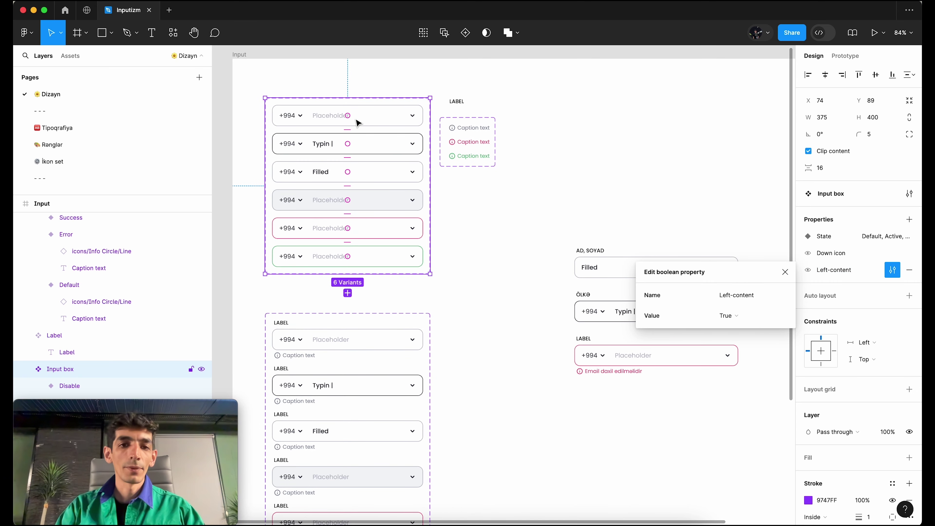
scroll(356, 121, "up", 5, "ctrl")
scroll(464, 119, "up", 5, "ctrl")
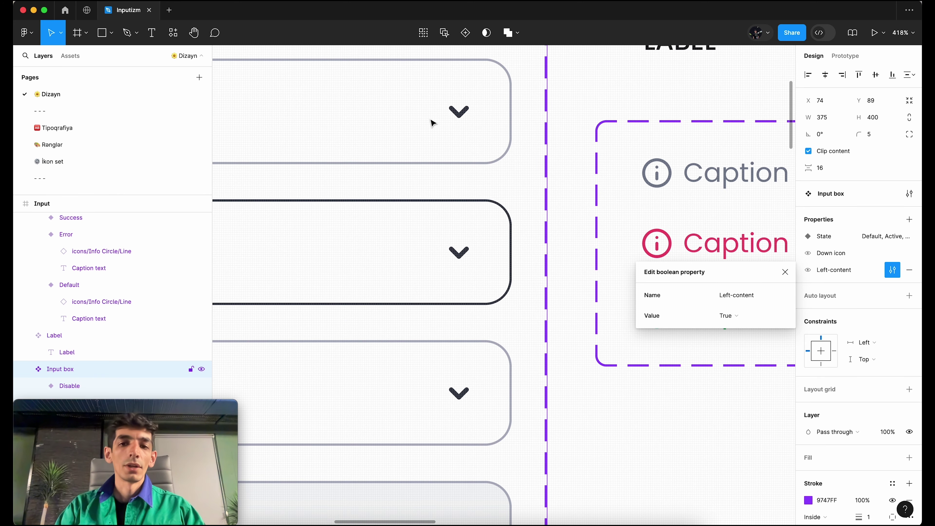
scroll(432, 122, "down", 5, "ctrl")
scroll(432, 122, "up", 2, "ctrl")
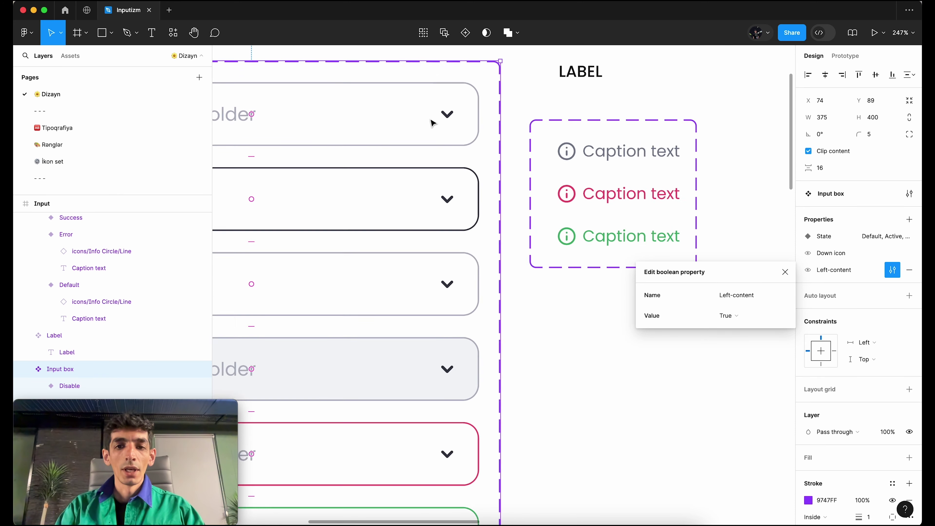
scroll(433, 123, "up", 1, "ctrl")
scroll(524, 156, "up", 2, "ctrl")
scroll(526, 159, "up", 1, "ctrl")
scroll(525, 159, "right", 1)
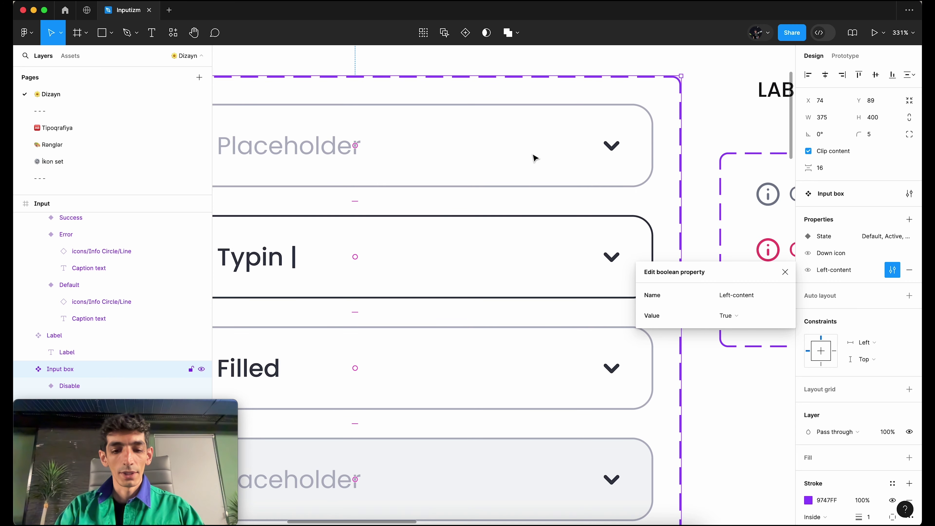
key("t")
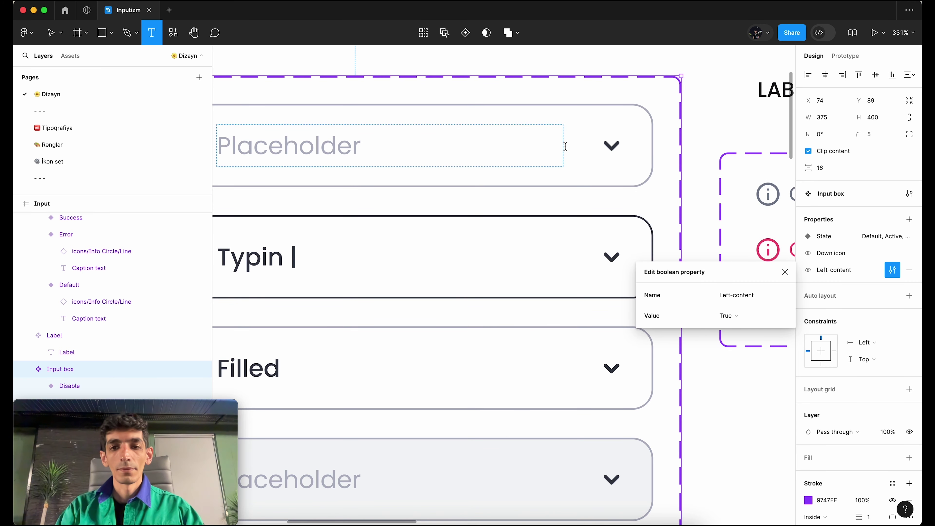
left_click(51, 34)
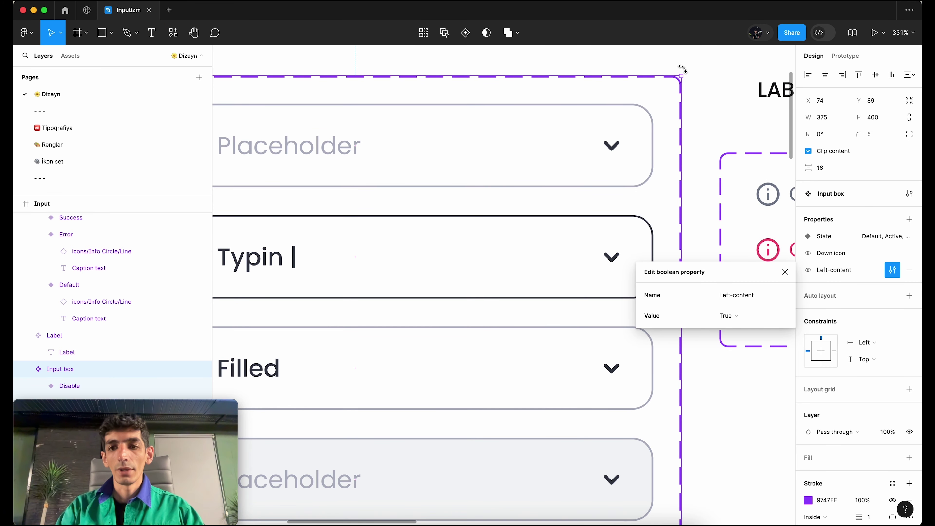
left_click(707, 98)
scroll(639, 198, "down", 5, "ctrl")
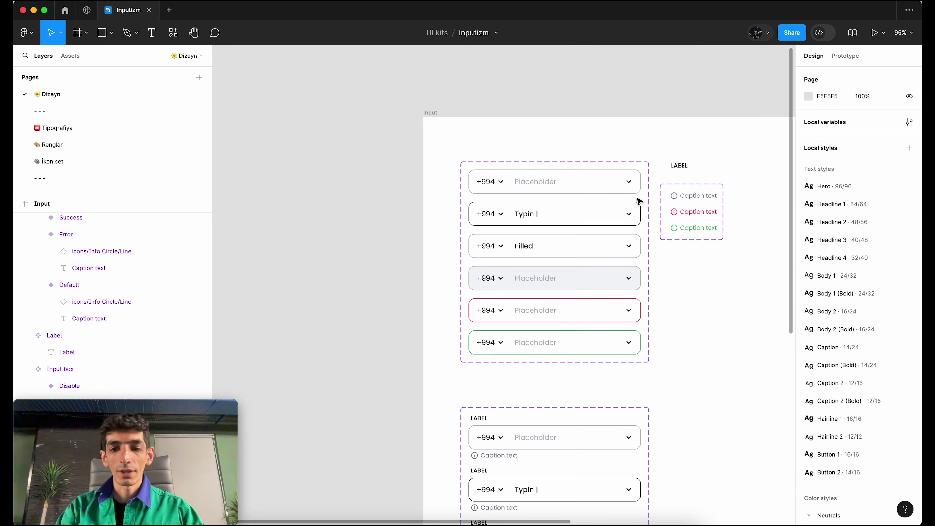
scroll(639, 200, "up", 3, "ctrl")
Add an 'AZN' text label in every input variant and select it together with the chevrons.
left_click(518, 152)
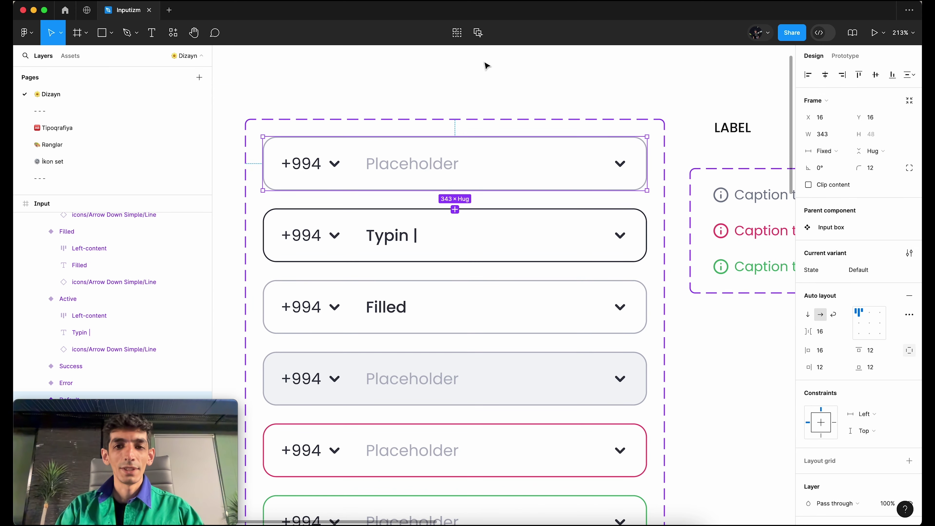
left_click(477, 33)
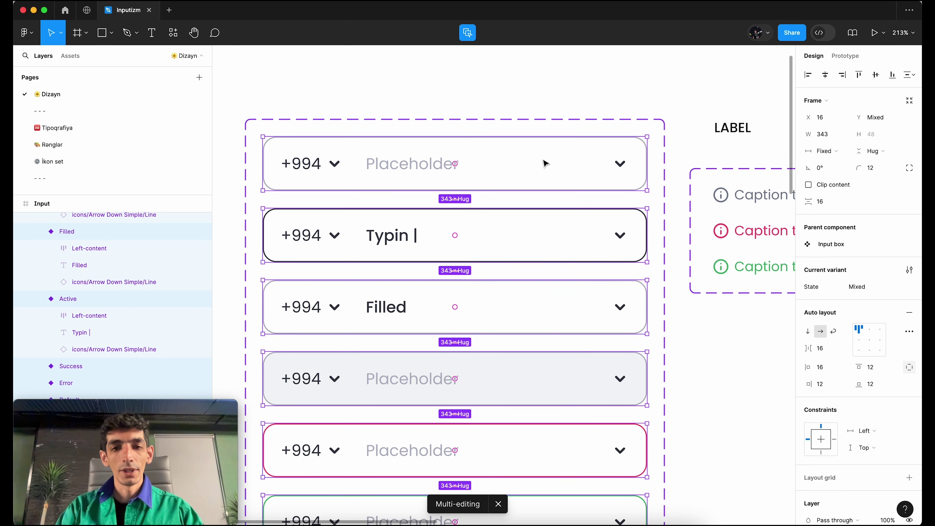
key("t")
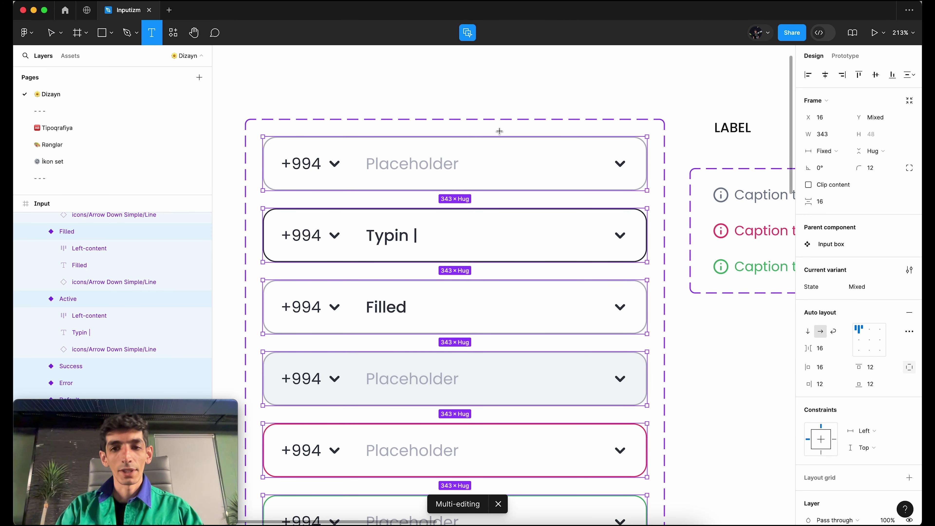
left_click(596, 164)
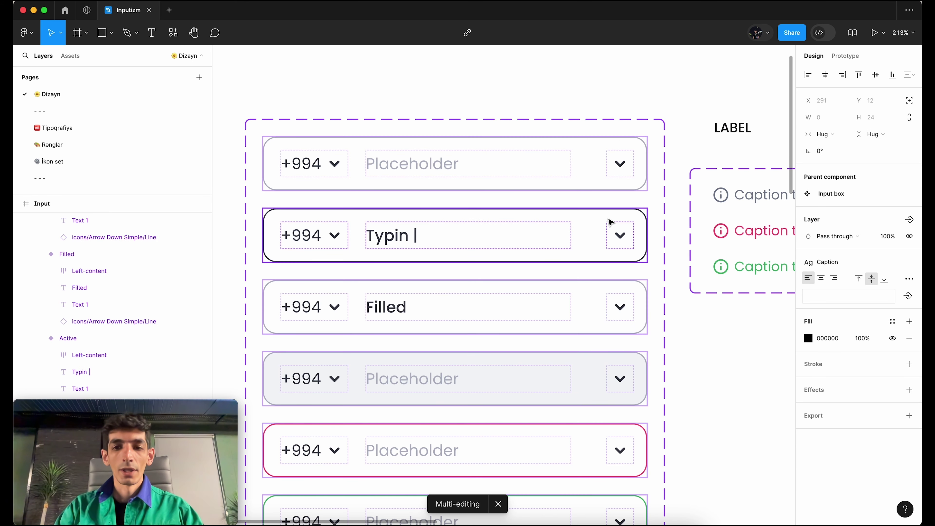
type("USD")
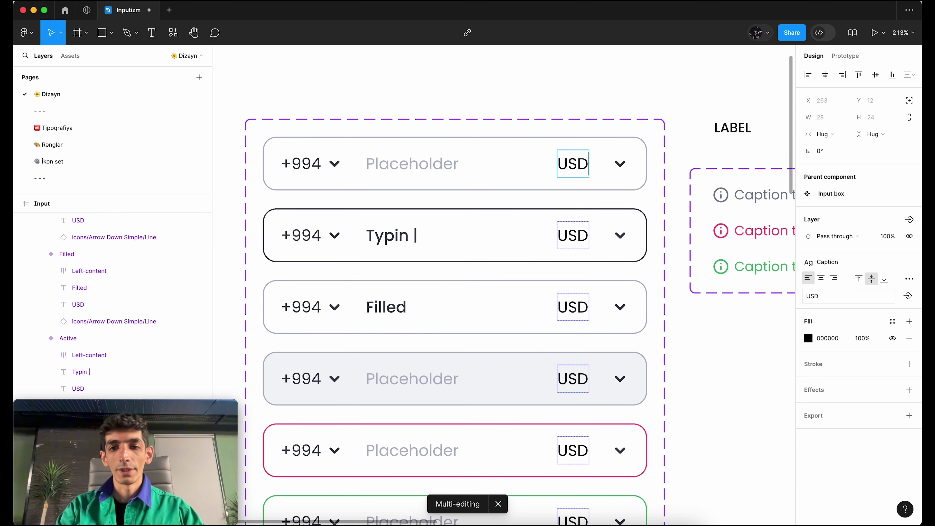
key("super+a")
type("AZN")
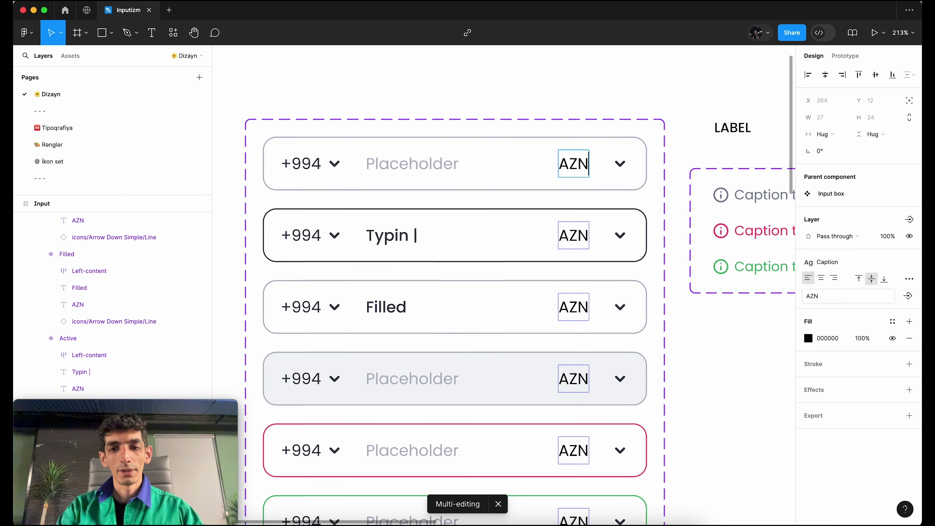
key("Escape")
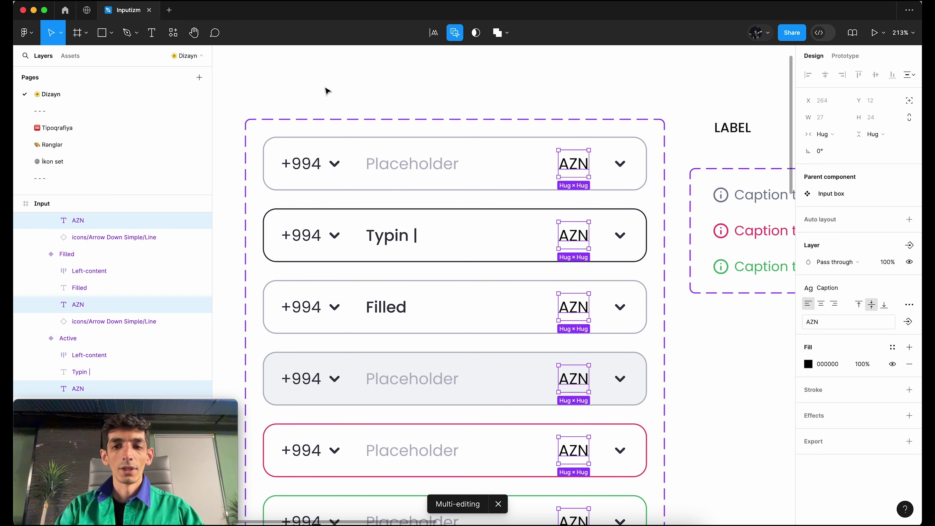
left_click(619, 171, "shift")
scroll(620, 171, "up", 2)
Wrap each AZN label and chevron in auto layout and batch-rename the frames Right-content.
scroll(620, 171, "up", 5)
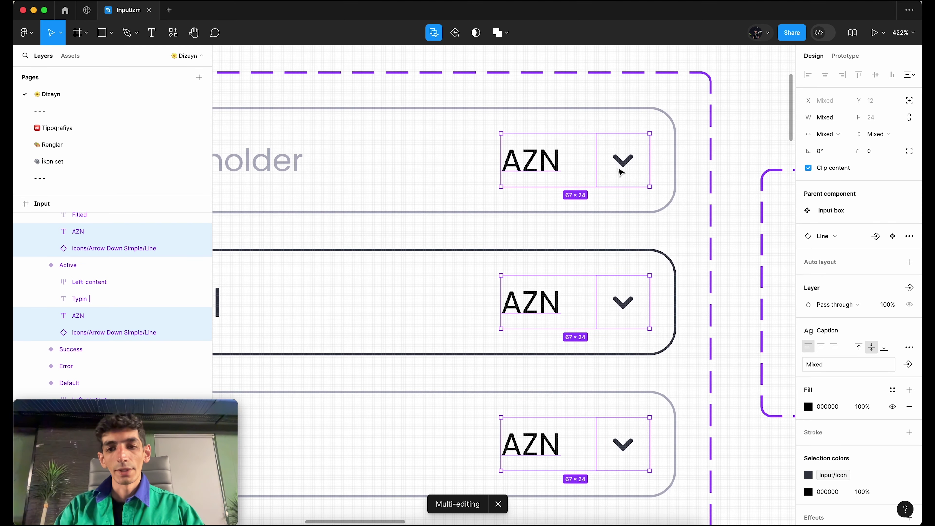
key("shift+a")
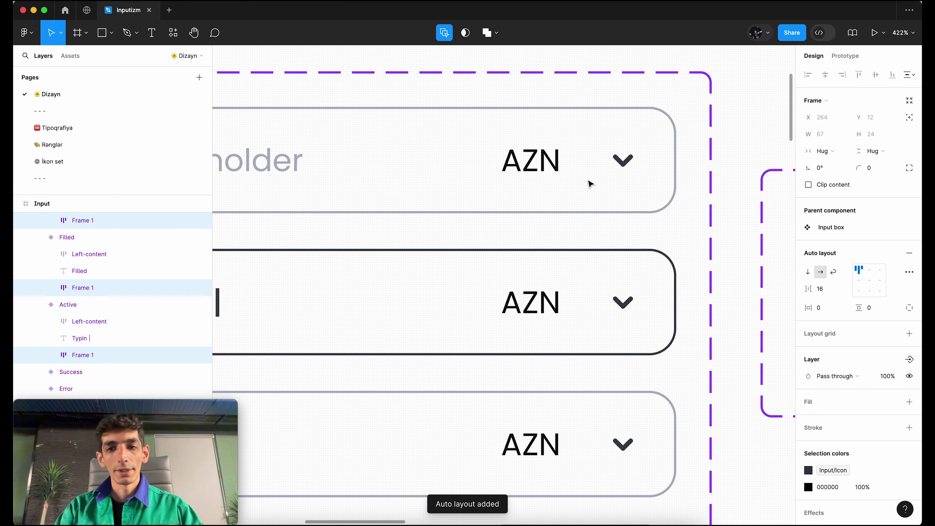
key("super+r")
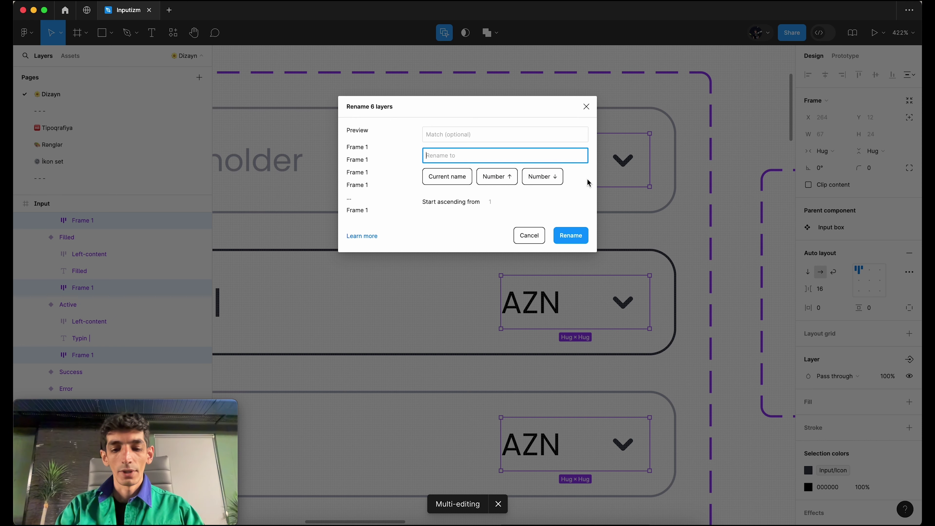
type("Right-content")
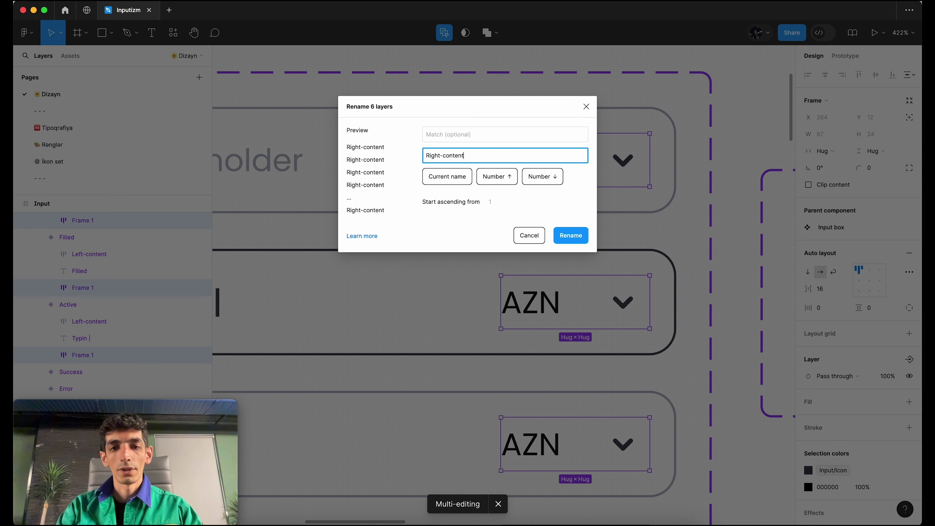
key("Return")
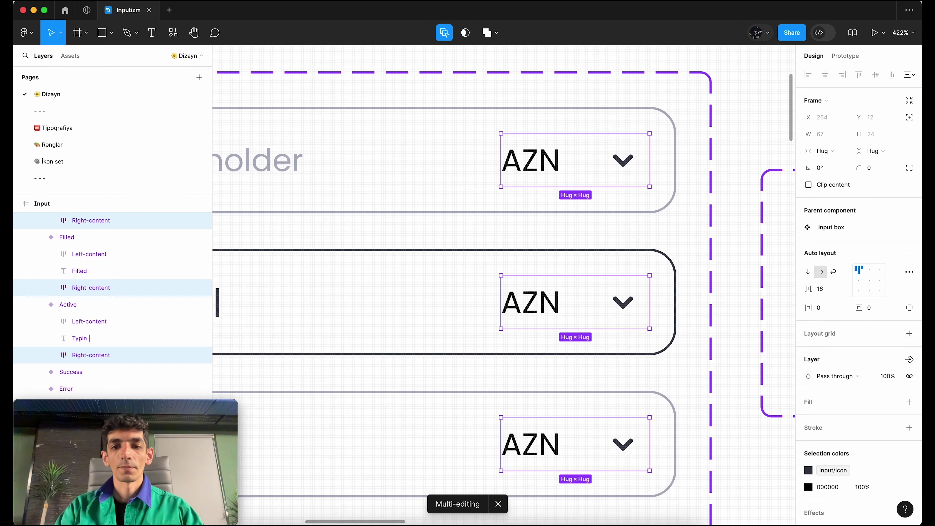
mouse_move(823, 289)
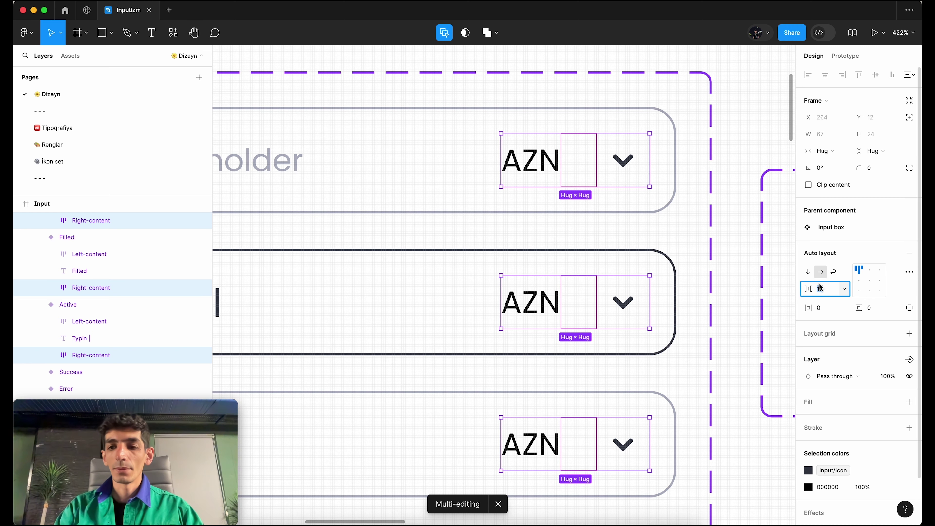
type("0")
Set the Right-content frames' auto-layout gap to 0.
key("Tab")
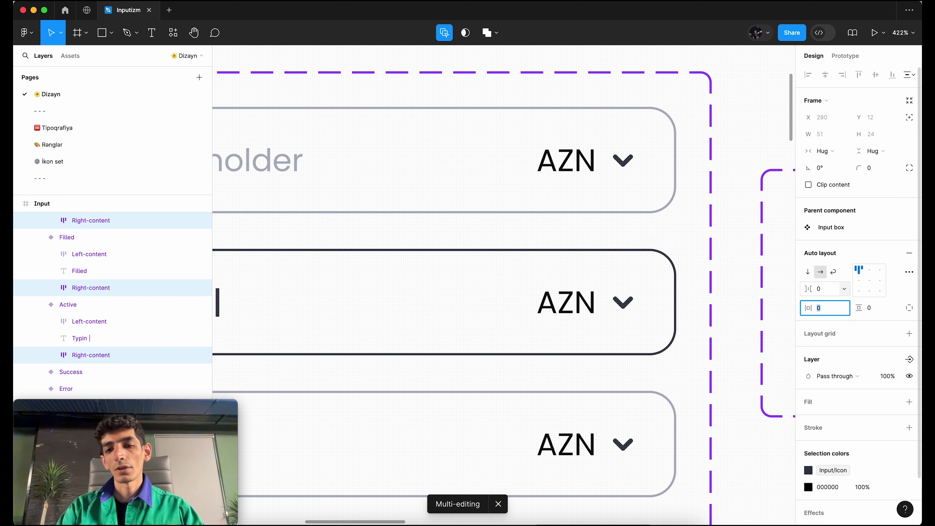
scroll(647, 231, "down", 2)
scroll(646, 231, "down", 5)
scroll(646, 231, "up", 5)
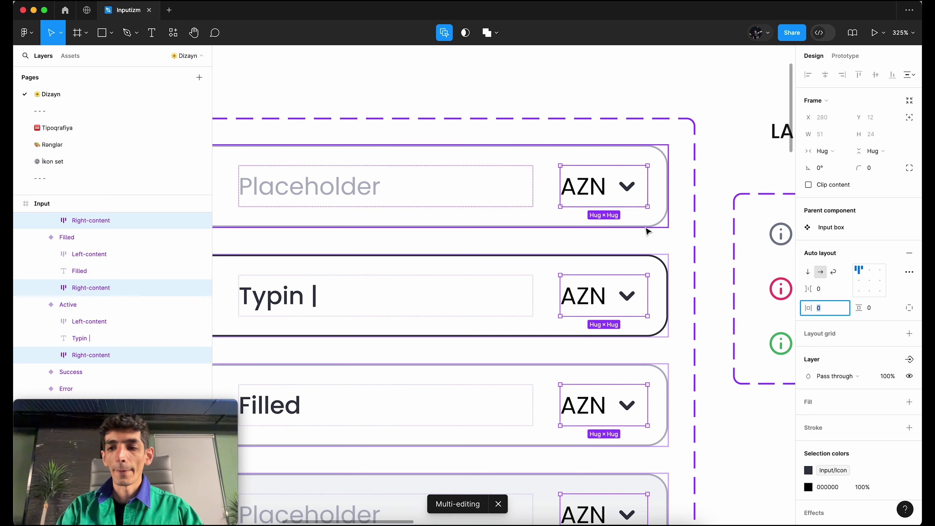
scroll(646, 231, "right", 2)
scroll(647, 232, "down", 1)
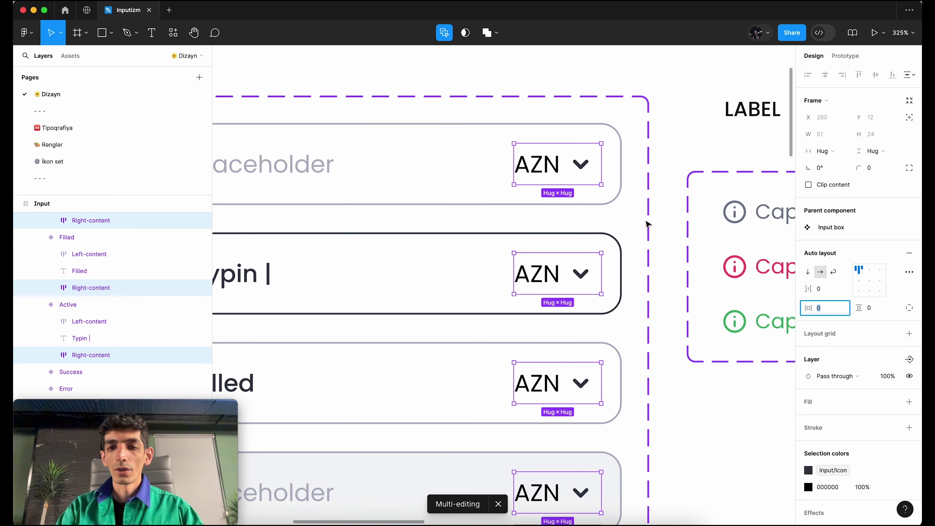
Create a Right-content visibility property for the AZN frames, then select the AZN text layers.
left_click(909, 358)
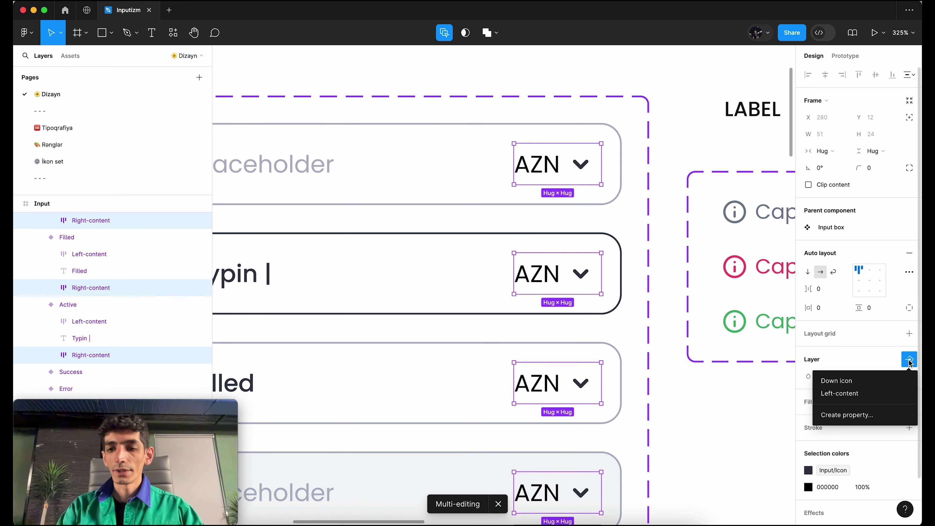
left_click(843, 418)
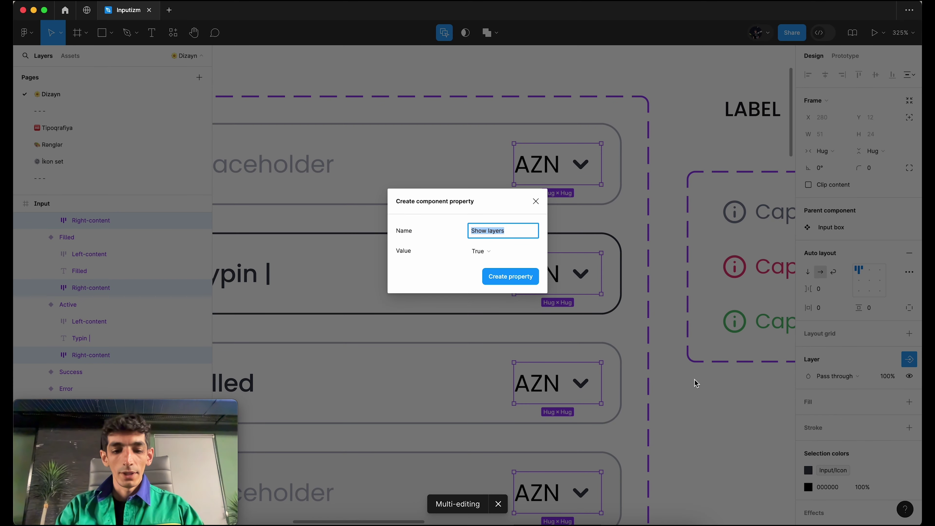
type("Right-content")
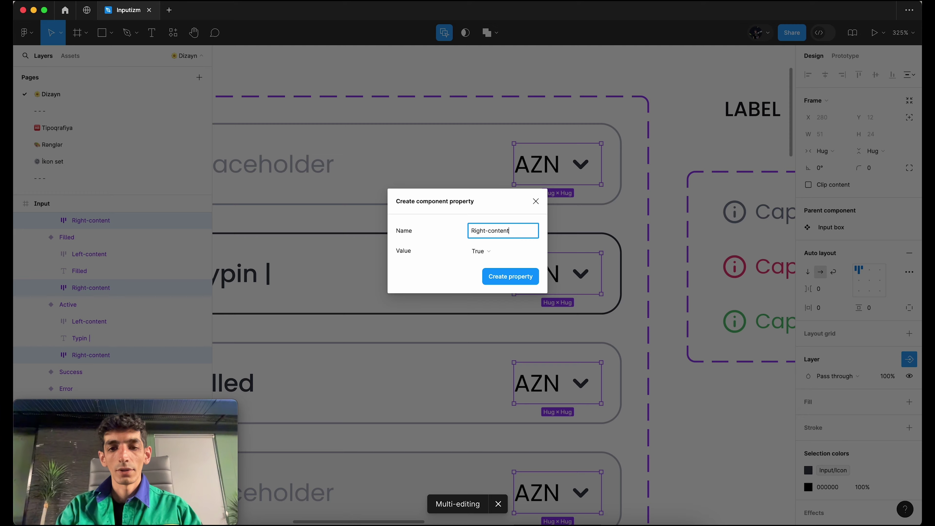
key("Return")
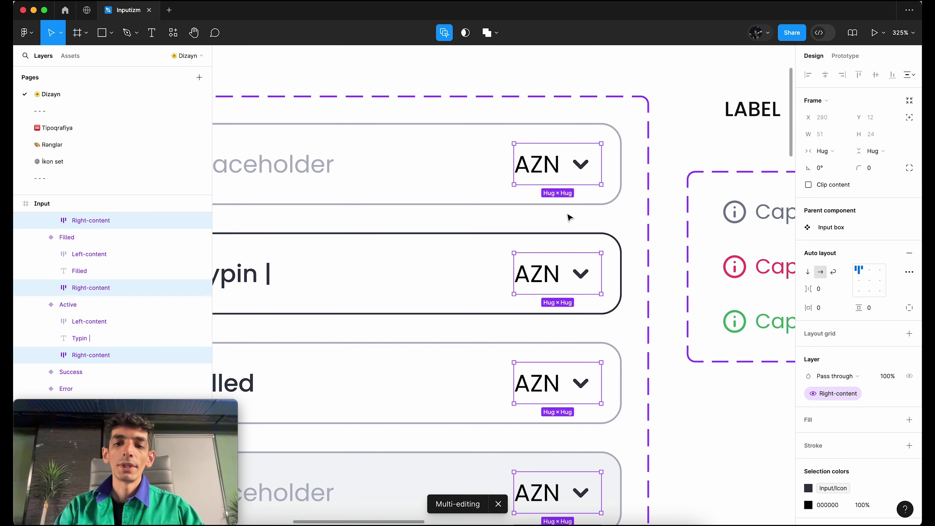
key("Return")
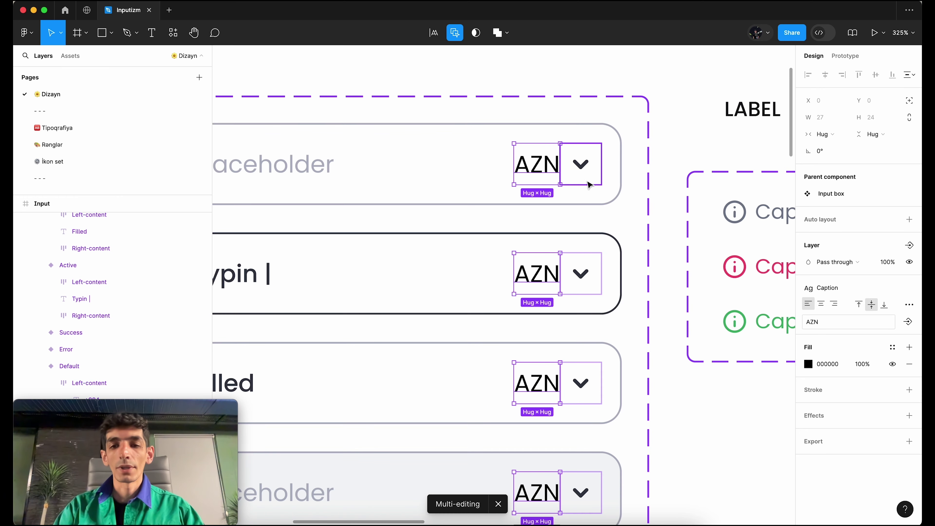
scroll(581, 320, "down", 5)
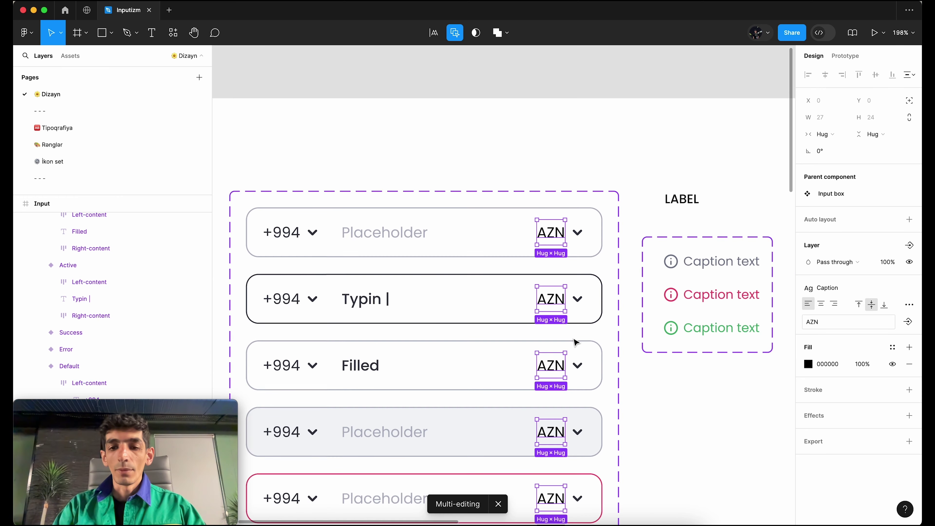
scroll(574, 340, "right", 5)
left_click(532, 334)
scroll(532, 334, "down", 5)
scroll(532, 332, "down", 3)
scroll(532, 331, "right", 5)
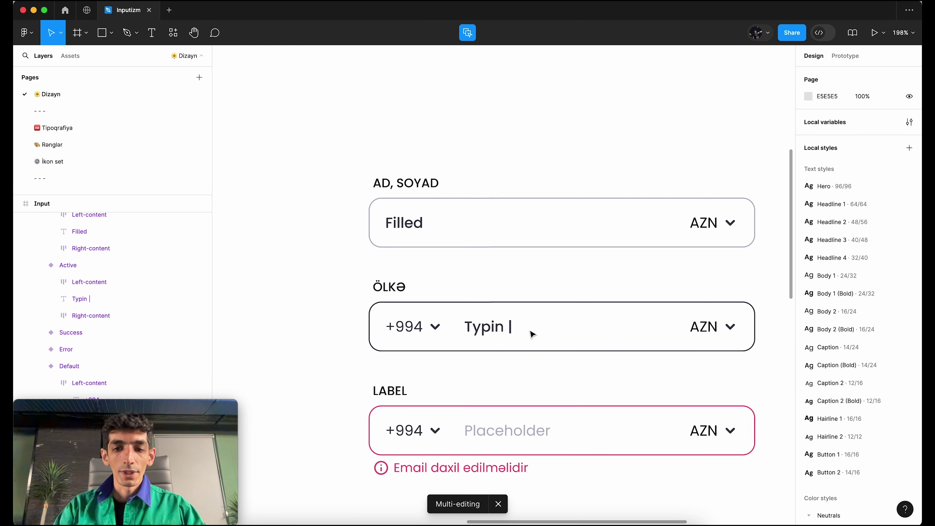
scroll(532, 326, "right", 2)
left_click(548, 234)
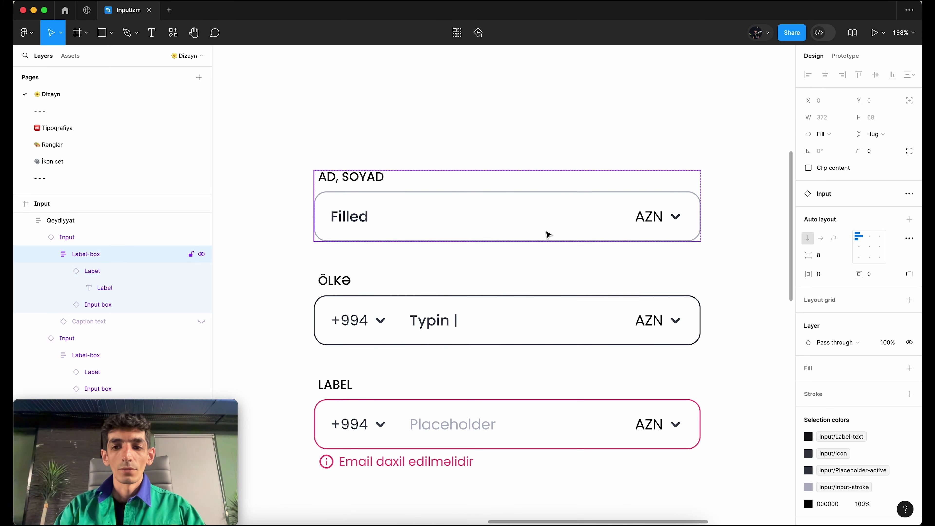
double_click(576, 223)
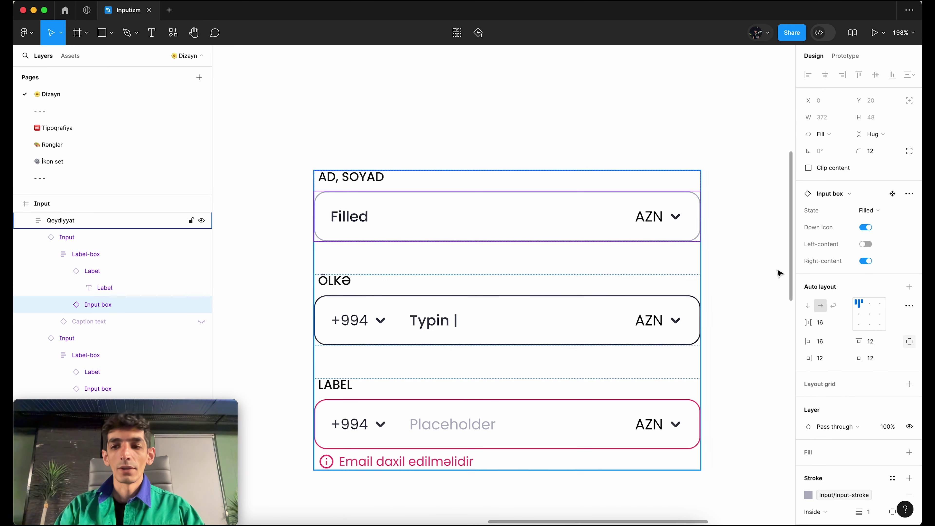
left_click(869, 261)
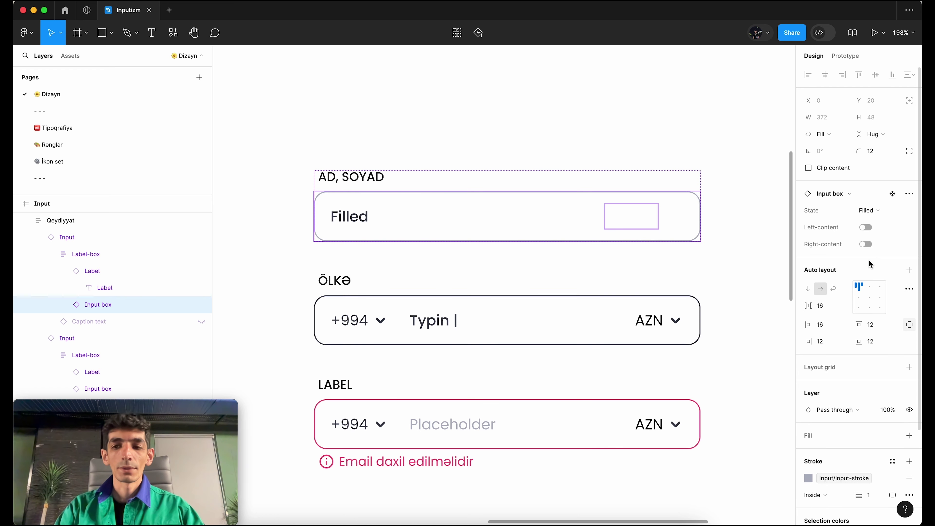
left_click(868, 244)
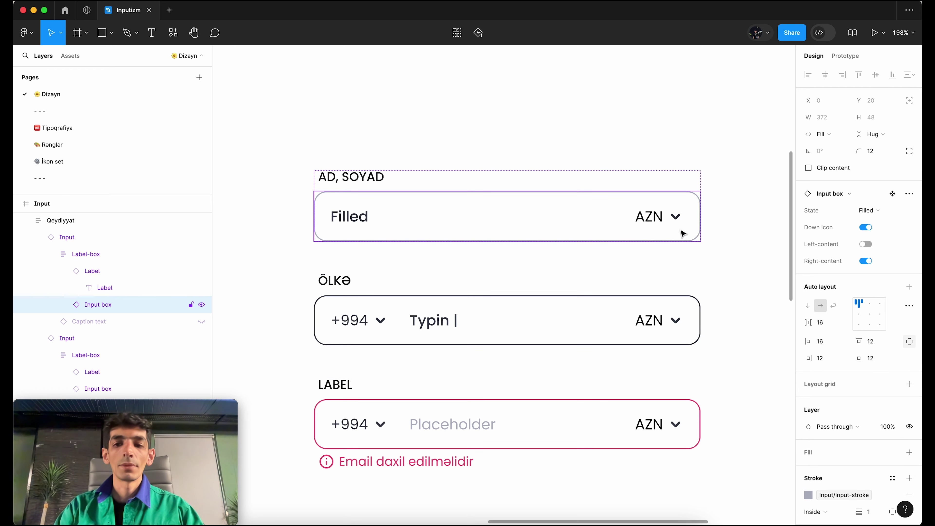
scroll(693, 258, "down", 5, "ctrl")
scroll(695, 267, "left", 10)
scroll(695, 267, "up", 4)
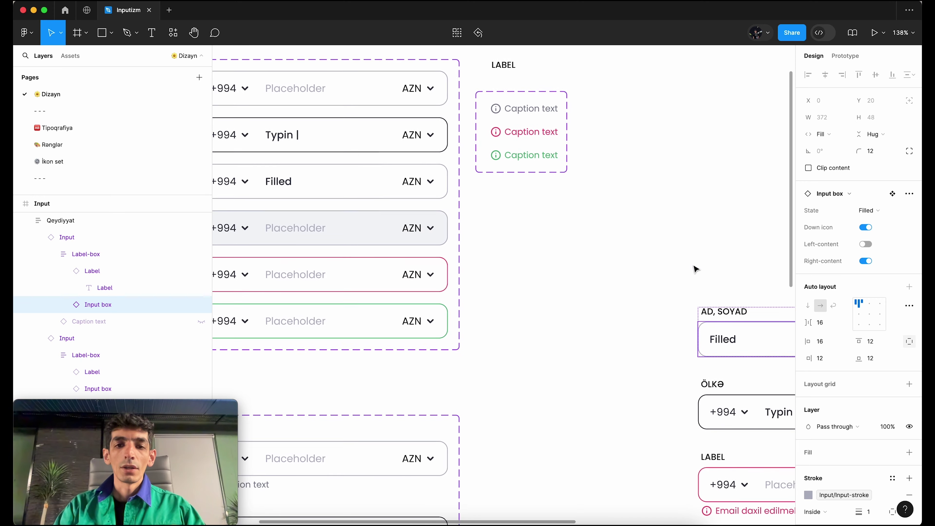
left_click(416, 94)
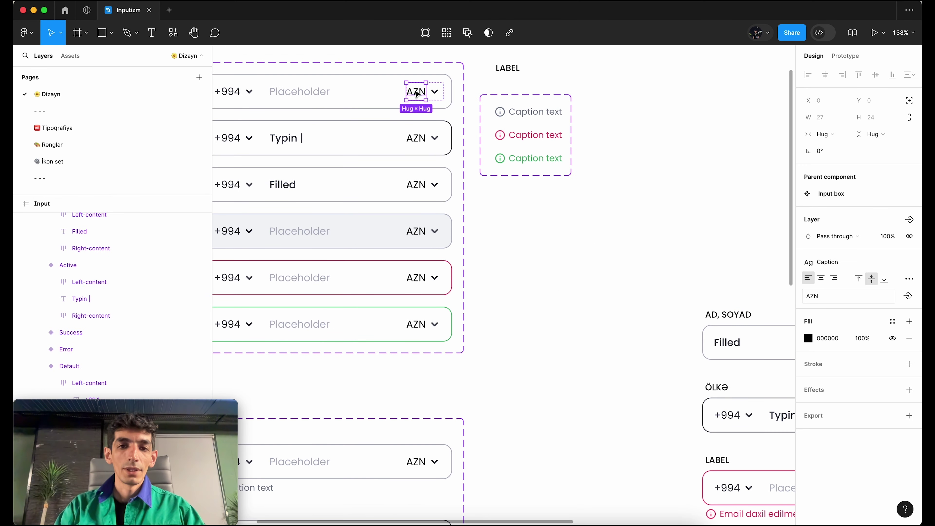
Select every AZN text layer and link their visibility to a new boolean property named AZN.
scroll(416, 94, "up", 3, "ctrl")
scroll(416, 94, "up", 2, "ctrl")
scroll(416, 94, "down", 2, "ctrl")
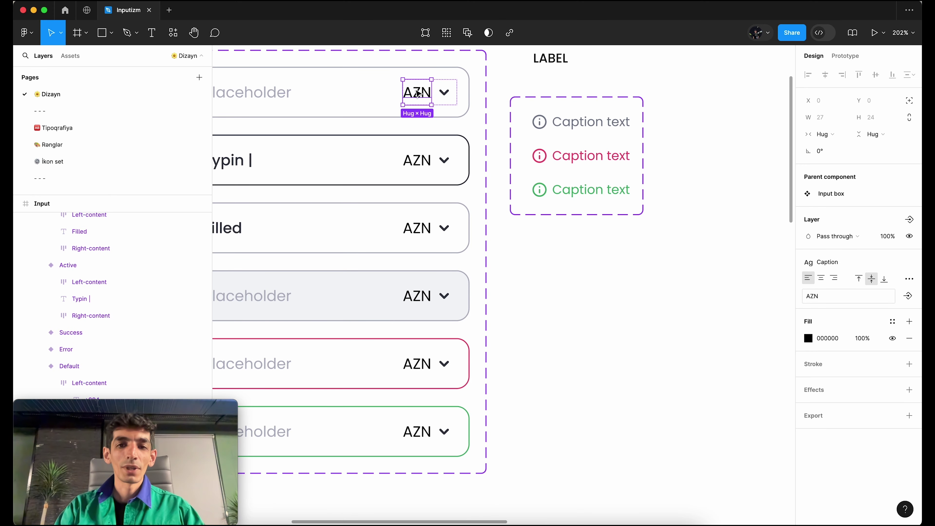
left_click(467, 33)
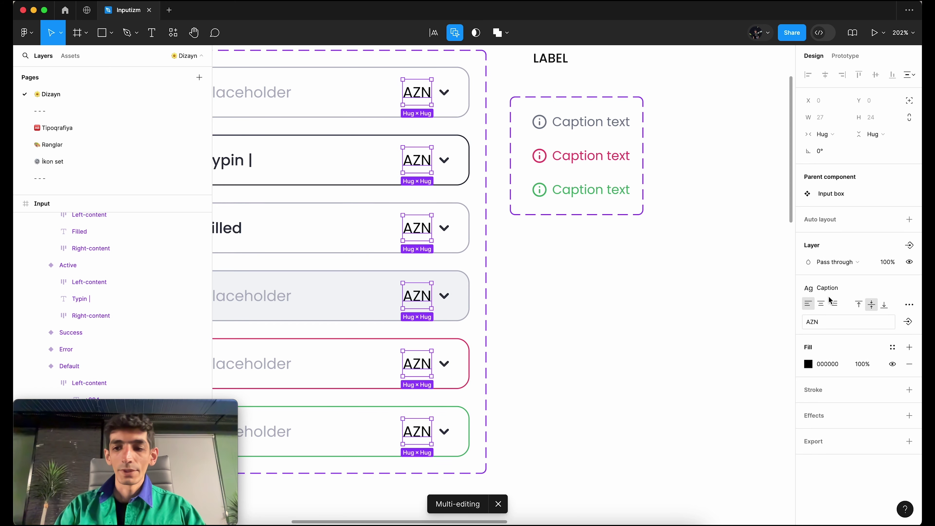
left_click(907, 322)
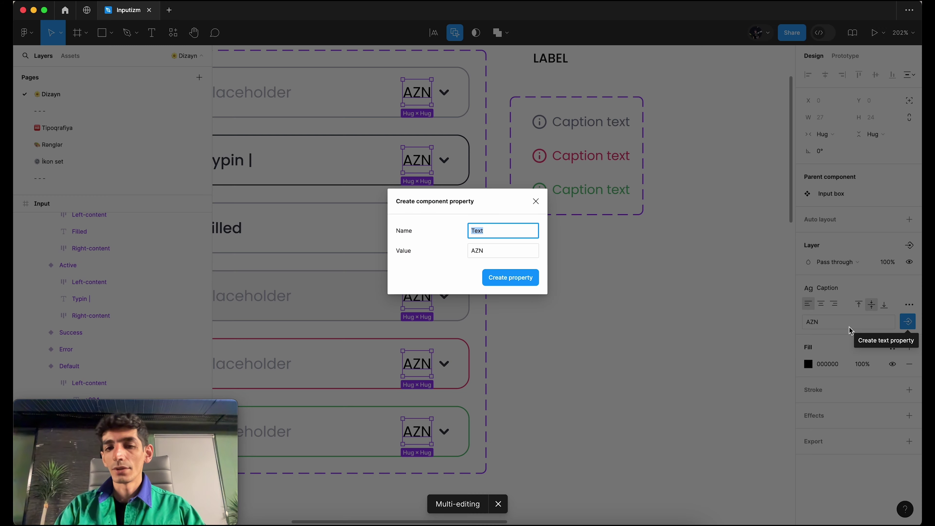
left_click(535, 201)
left_click(910, 246)
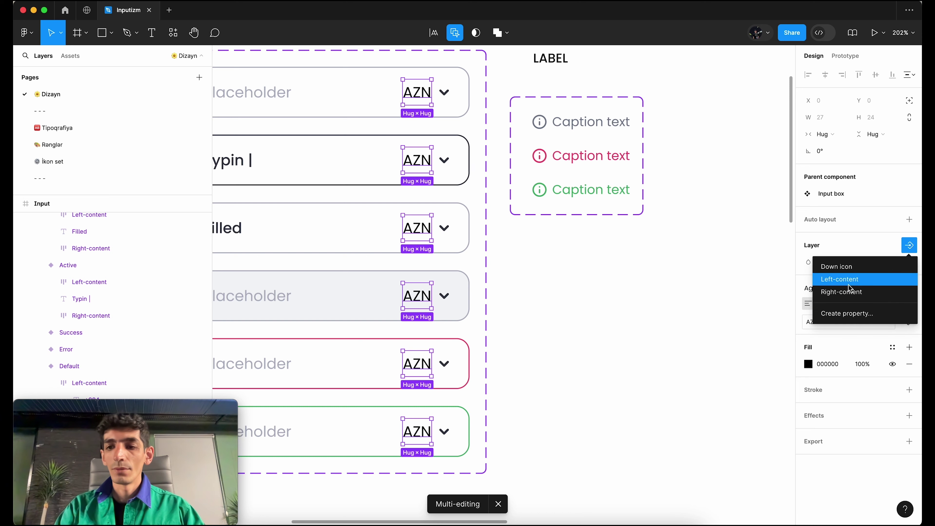
left_click(843, 313)
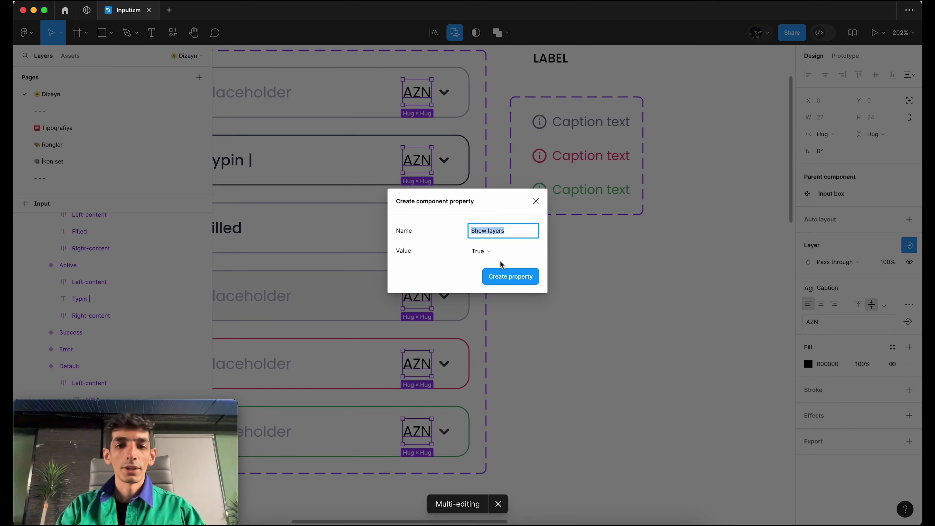
type("AZN")
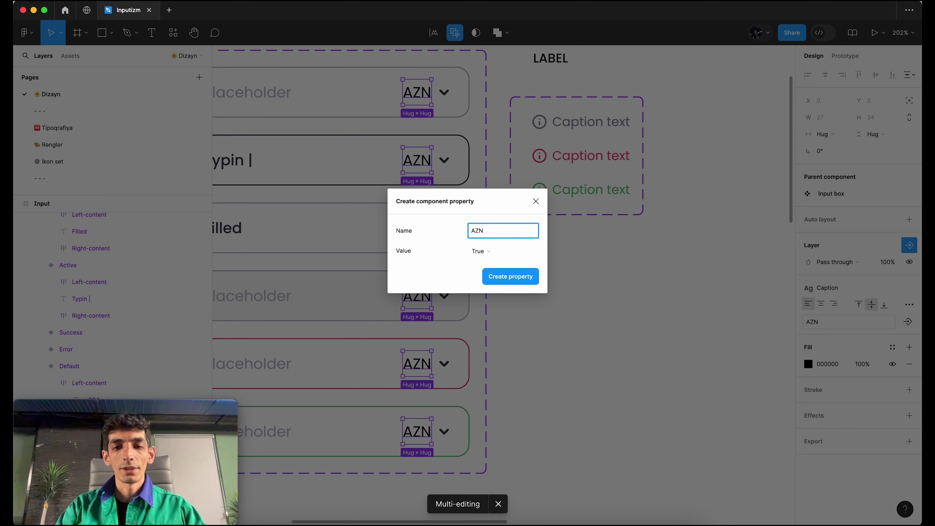
key("Return")
scroll(416, 265, "down", 5)
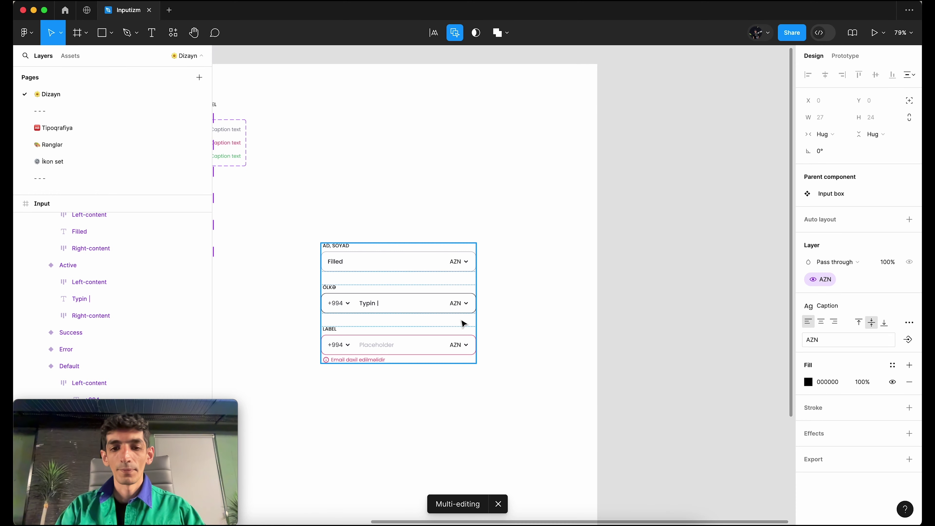
Hide the AZN label in the AD, SOYAD field's input box.
scroll(463, 331, "up", 10)
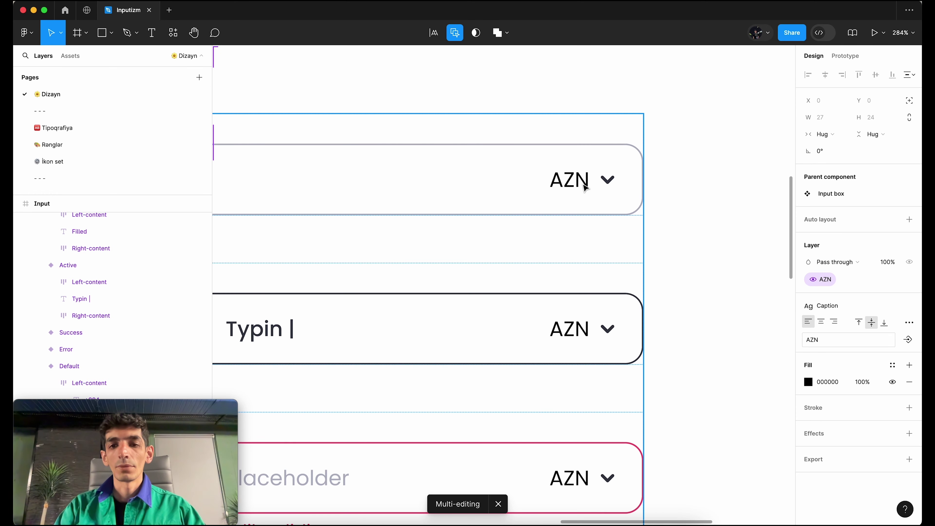
left_click(584, 187)
double_click(585, 187)
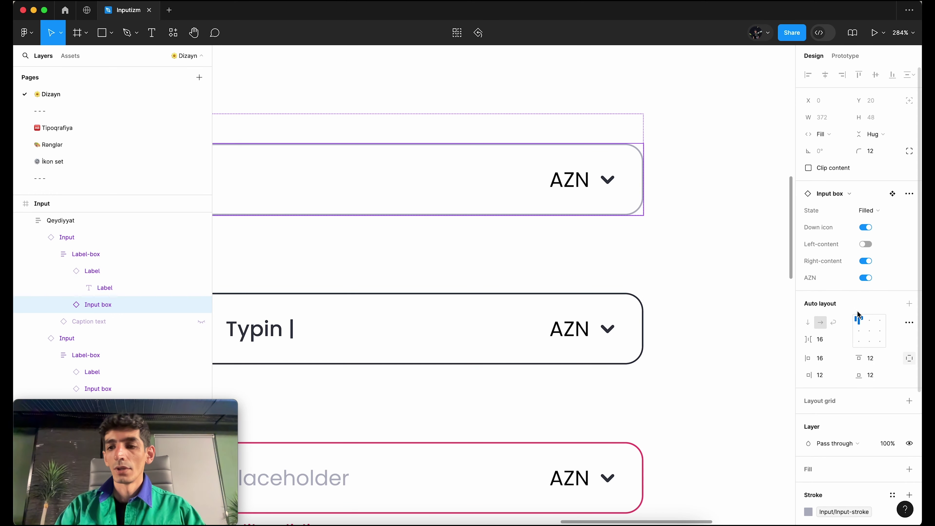
left_click(866, 278)
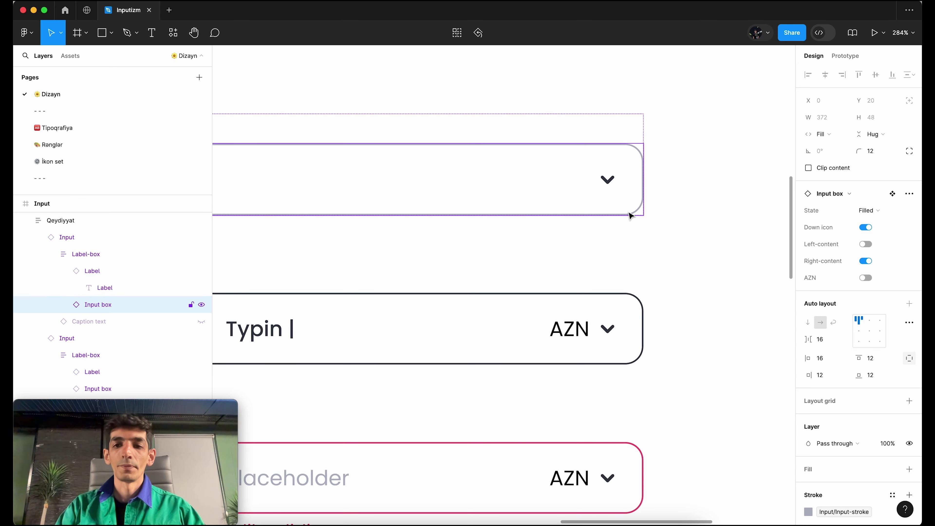
Relabel the ÖLKƏ field as TELEFON and switch off its AZN currency dropdown.
scroll(633, 217, "down", 10)
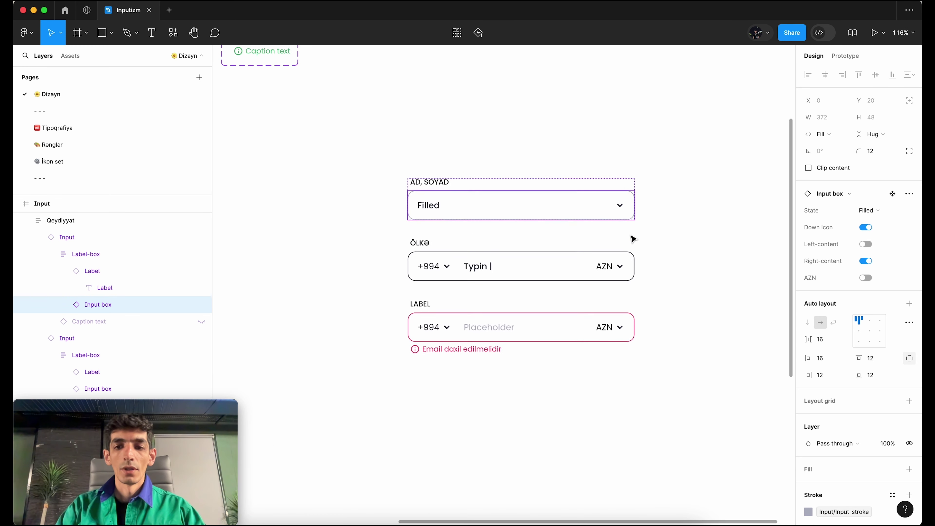
scroll(632, 237, "up", 3)
left_click(486, 215)
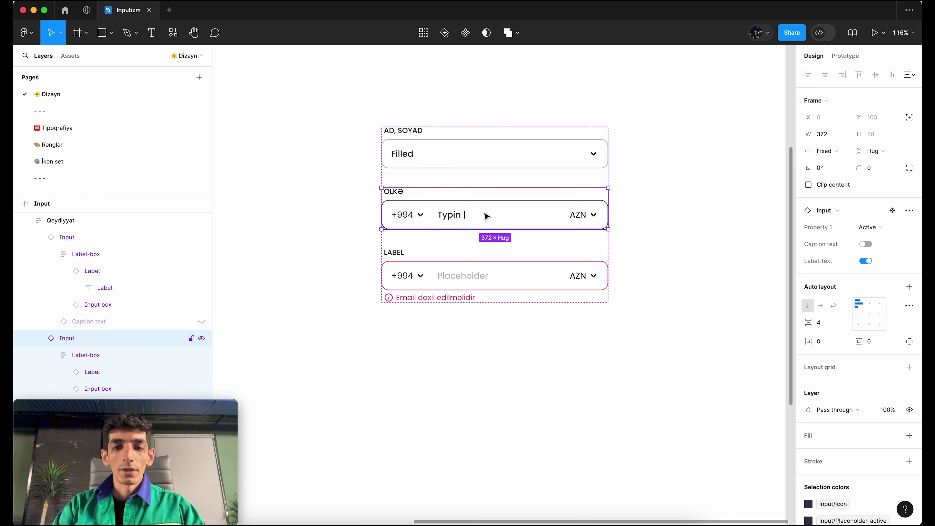
scroll(486, 215, "up", 5)
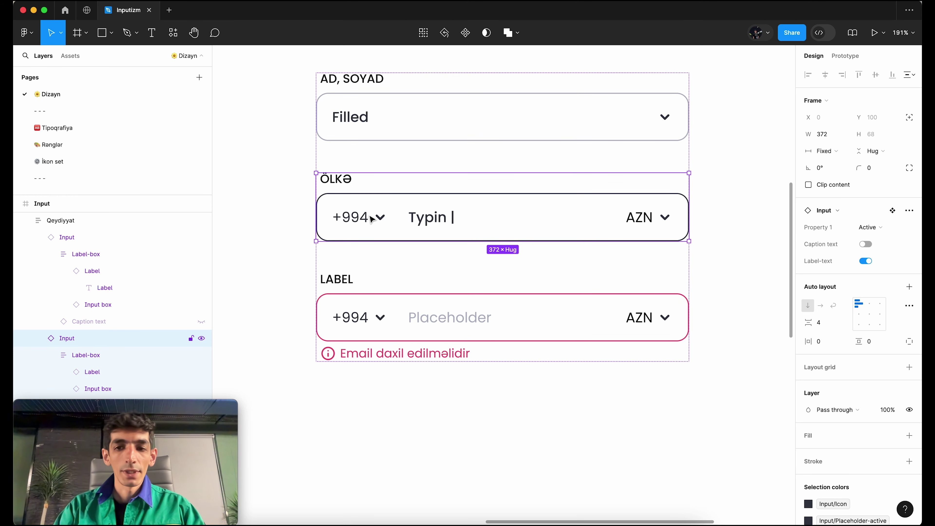
double_click(343, 184)
double_click(342, 184)
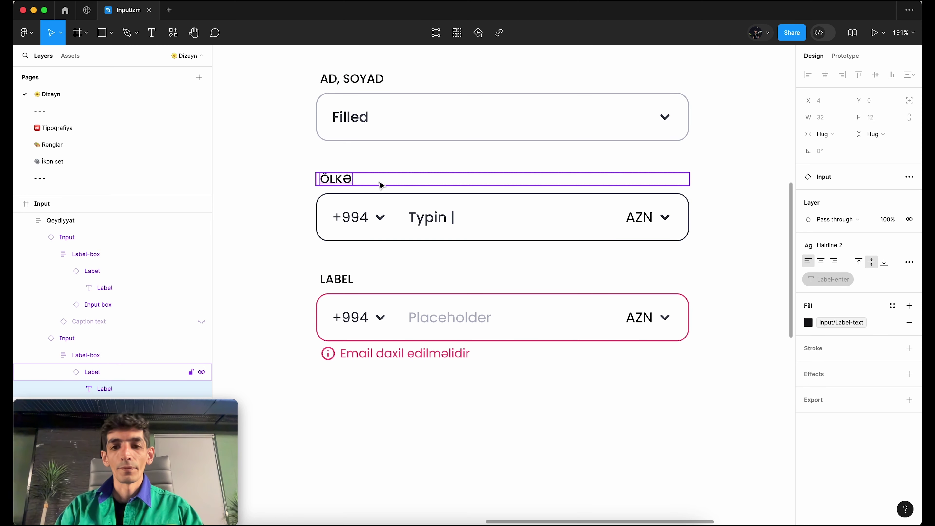
key("Escape")
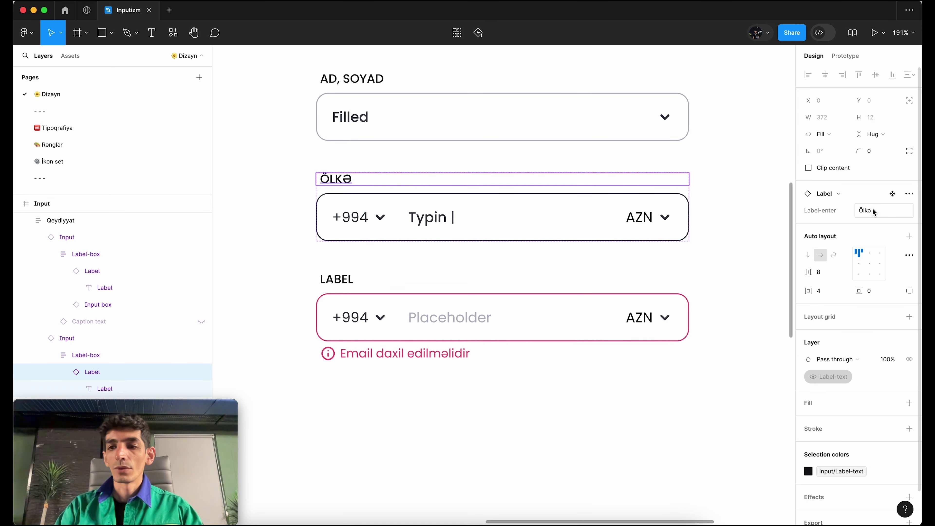
left_click(873, 211)
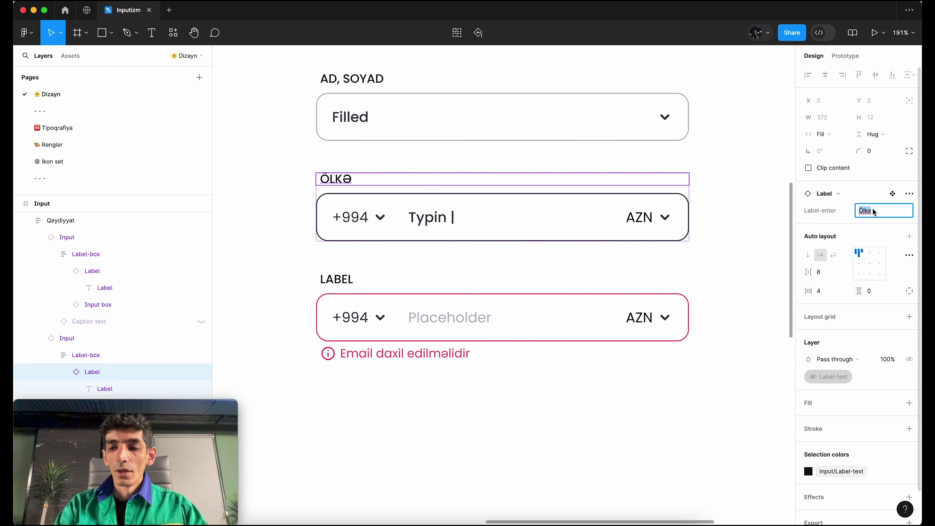
type("Telefon")
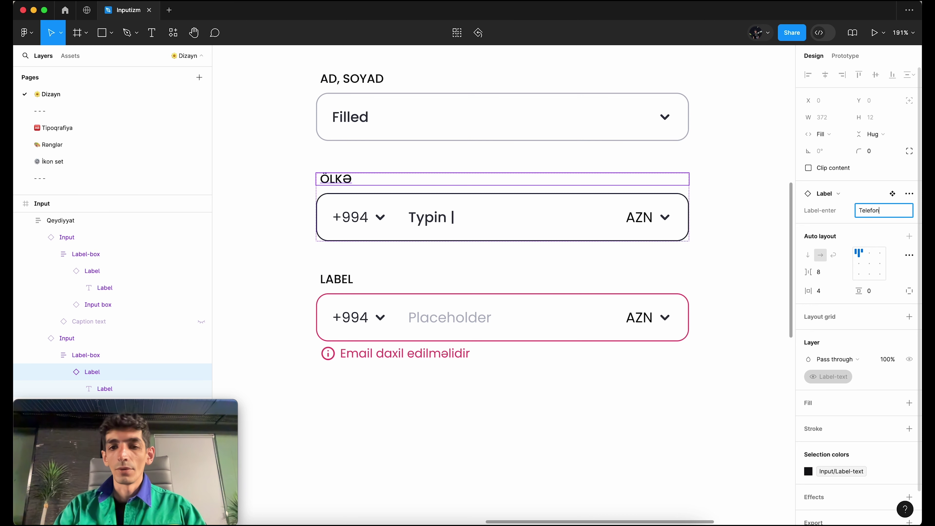
key("Return")
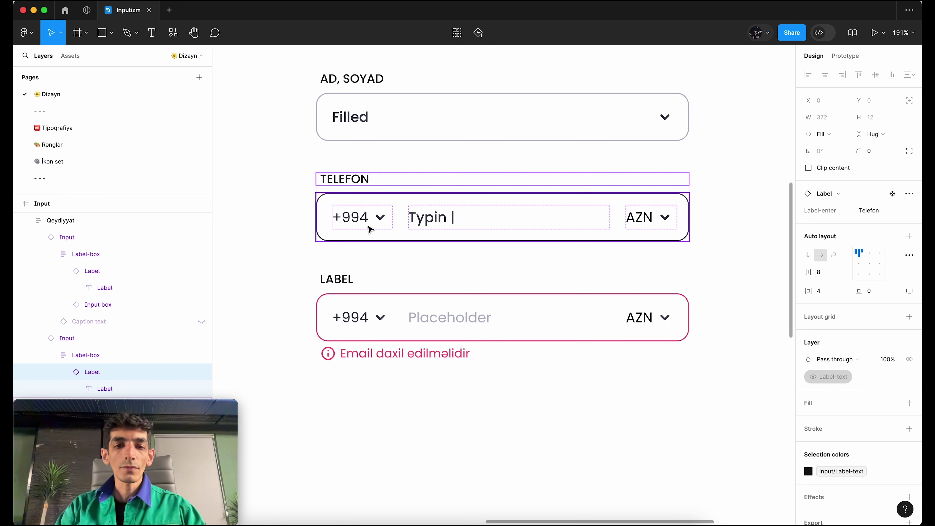
left_click(656, 226)
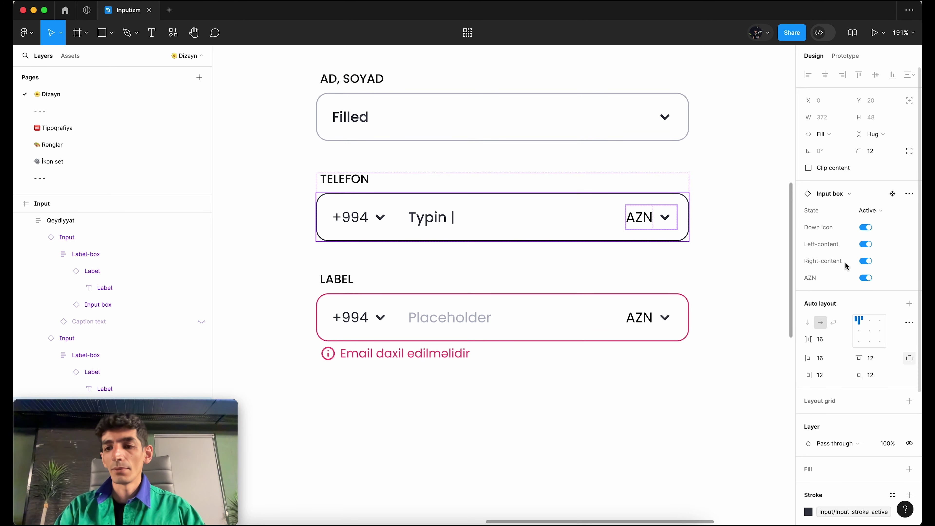
left_click(864, 261)
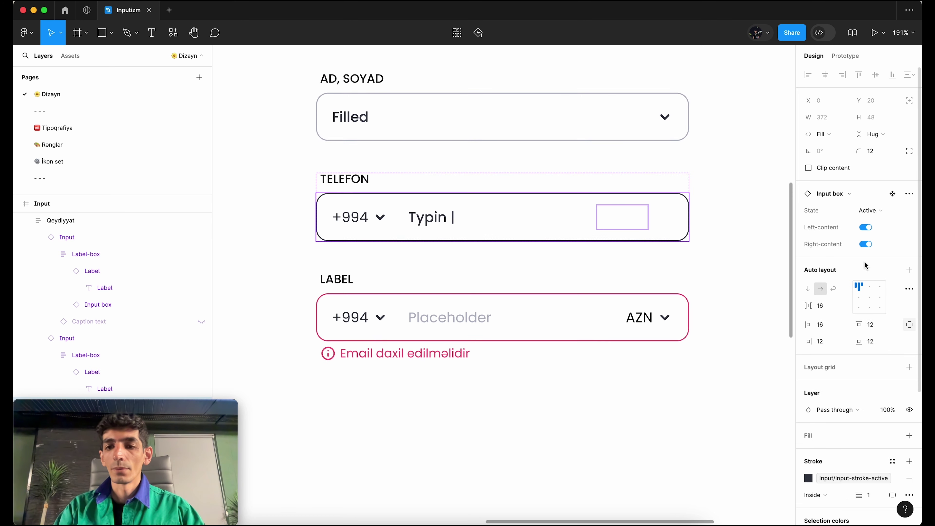
Relabel the third field EMAIL and remove its +994 prefix and AZN dropdown.
left_click(593, 330)
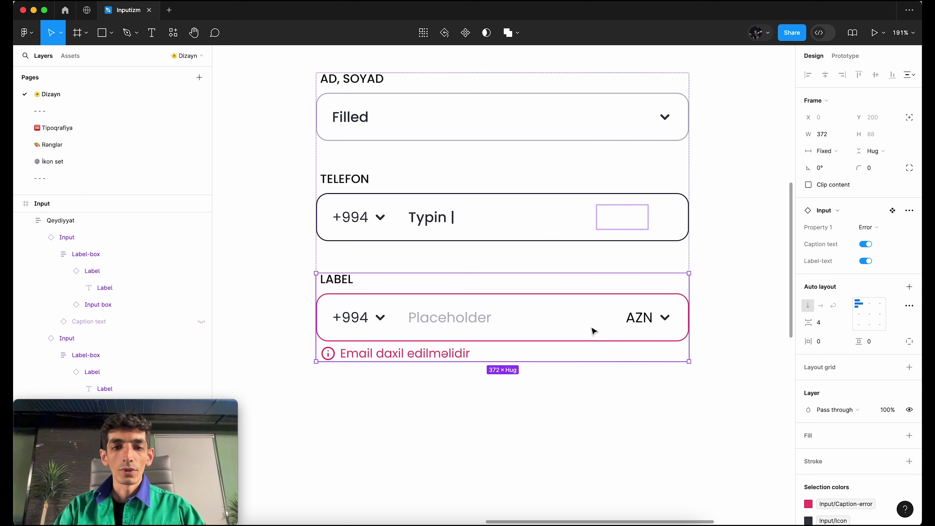
double_click(335, 283)
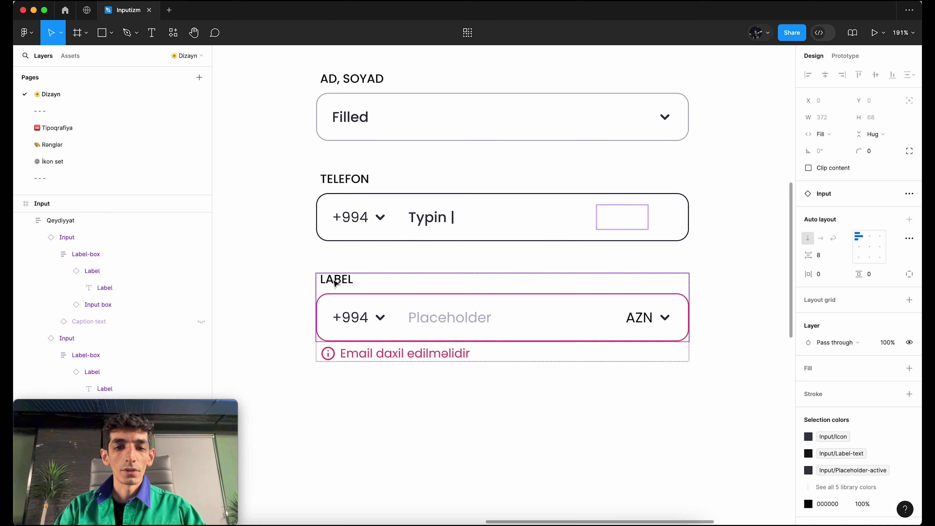
double_click(336, 283)
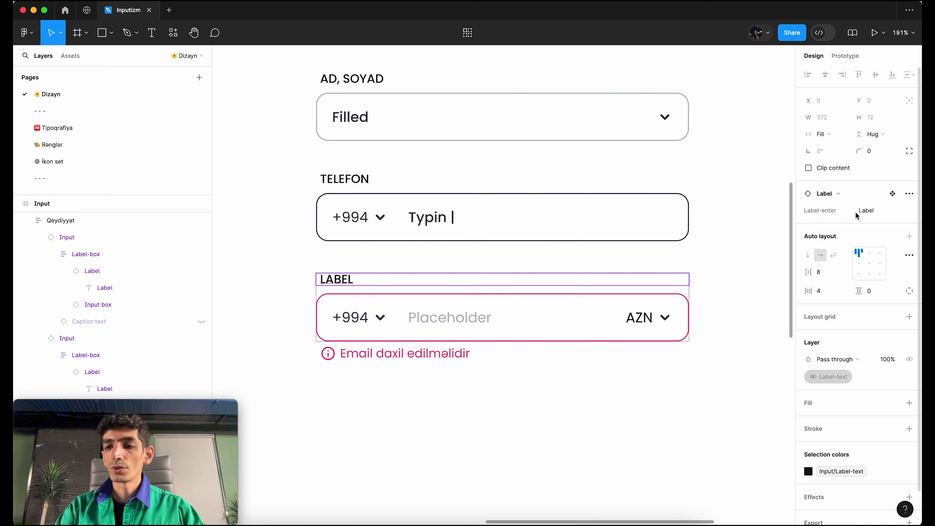
type("Email")
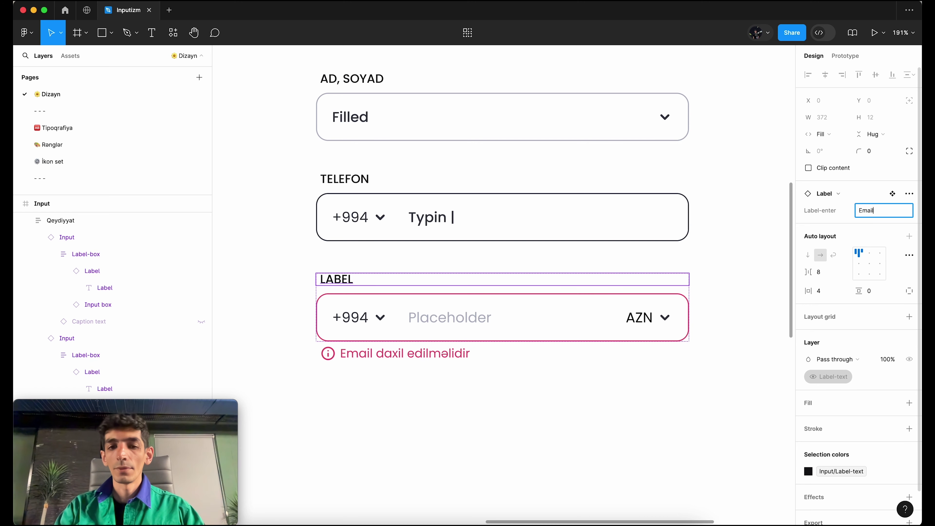
key("Return")
left_click(515, 268)
left_click(409, 325)
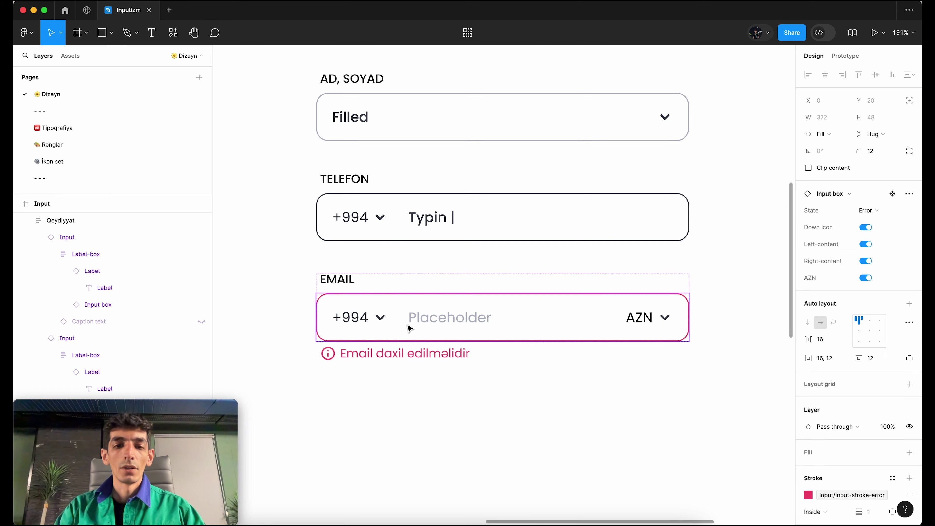
left_click(866, 244)
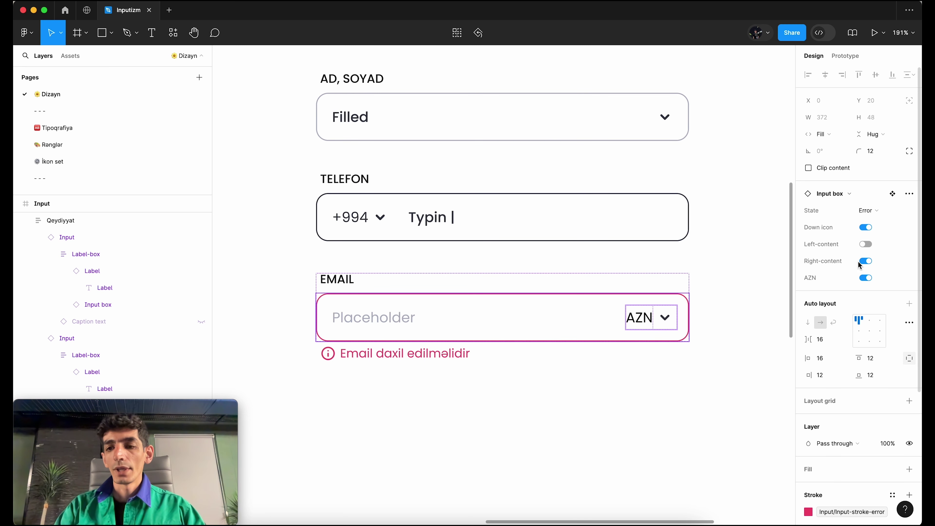
left_click(866, 260)
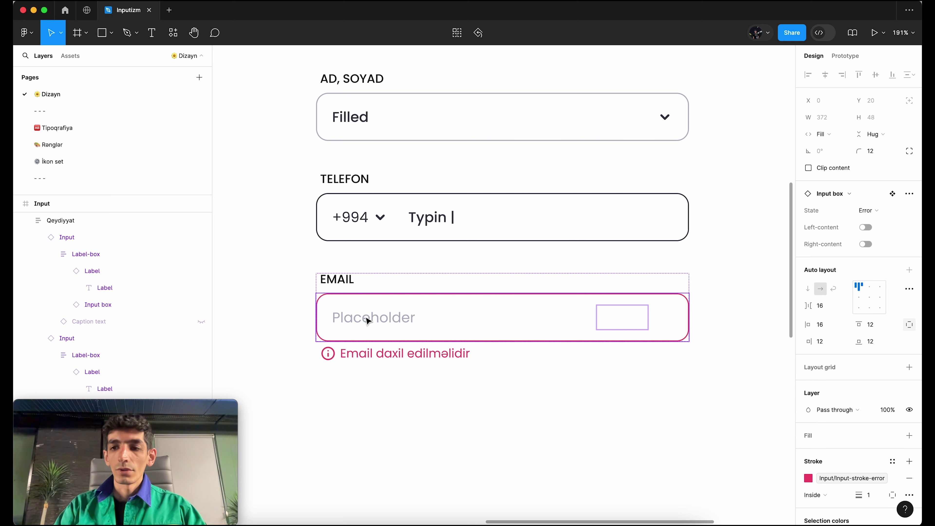
Select the Placeholder text layer in every Input box variant.
scroll(368, 320, "down", 5)
scroll(365, 320, "left", 5)
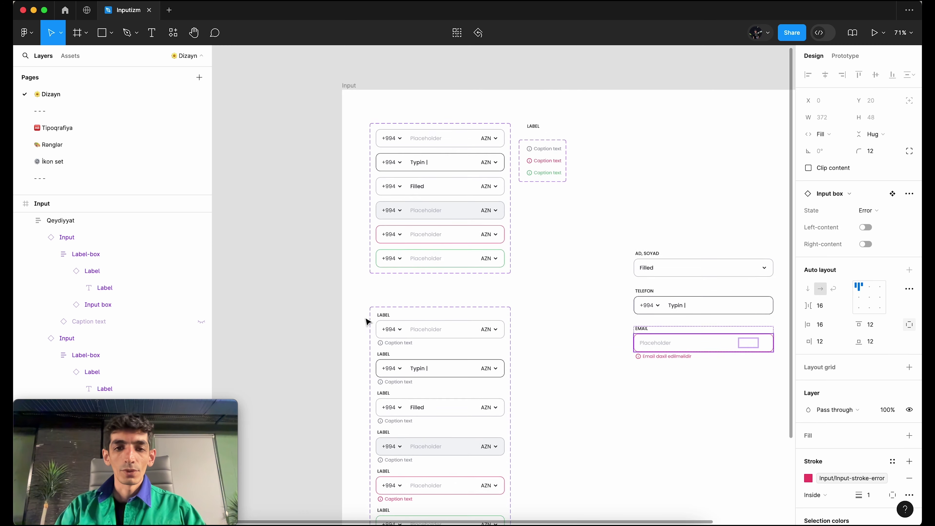
left_click(429, 139)
scroll(642, 291, "right", 2)
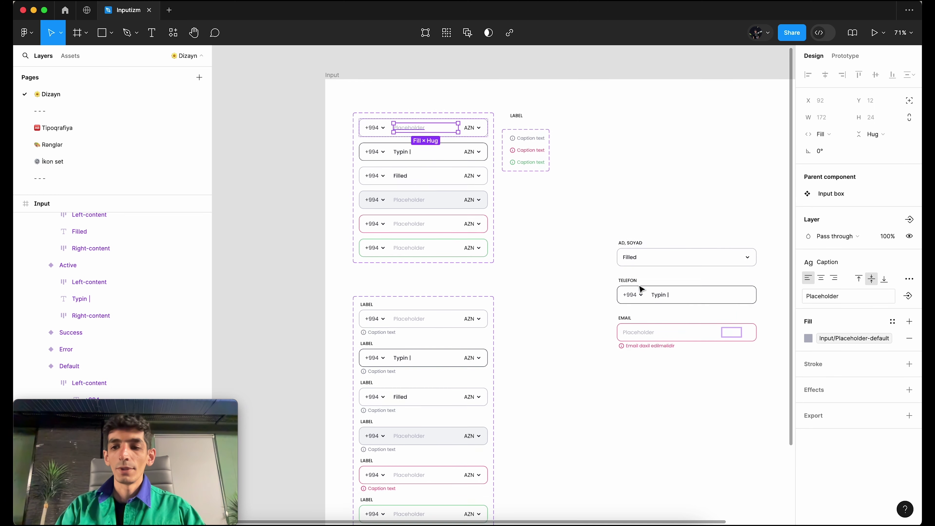
scroll(642, 291, "down", 1)
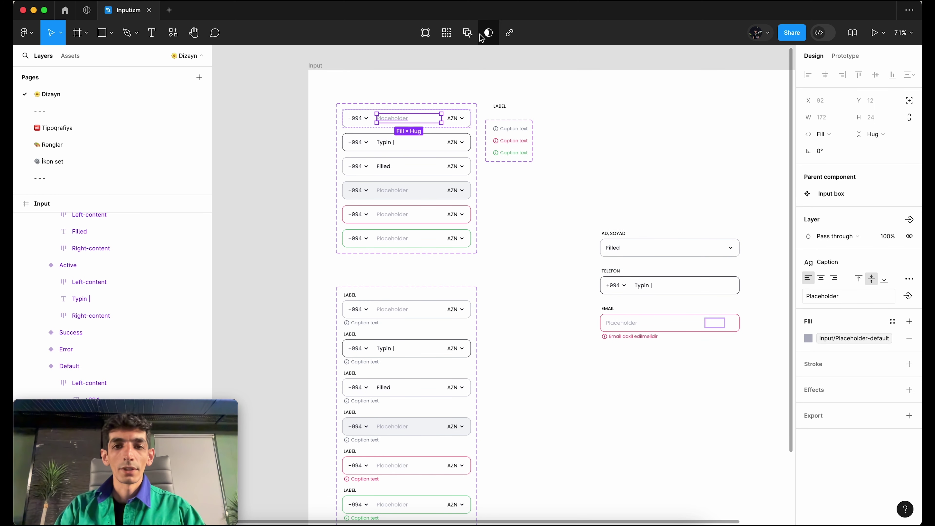
left_click(467, 33)
scroll(365, 161, "up", 5)
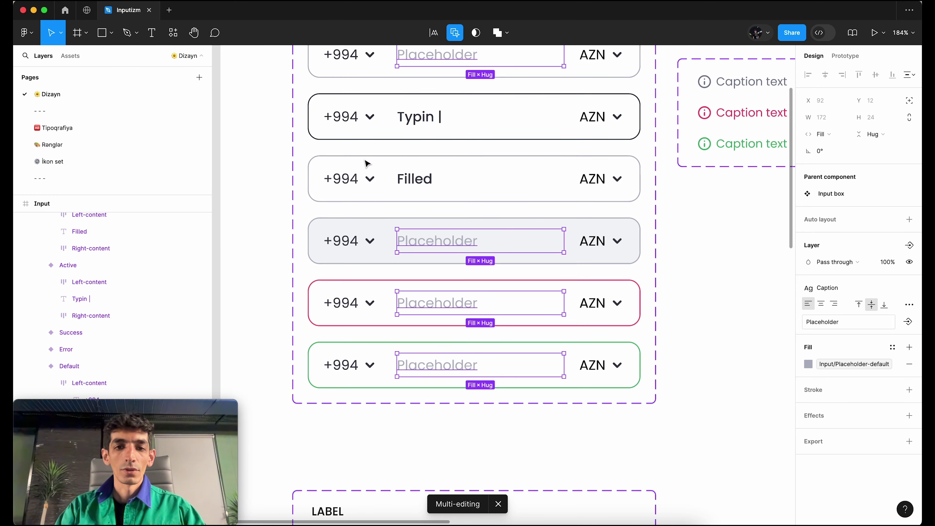
scroll(366, 160, "right", 3)
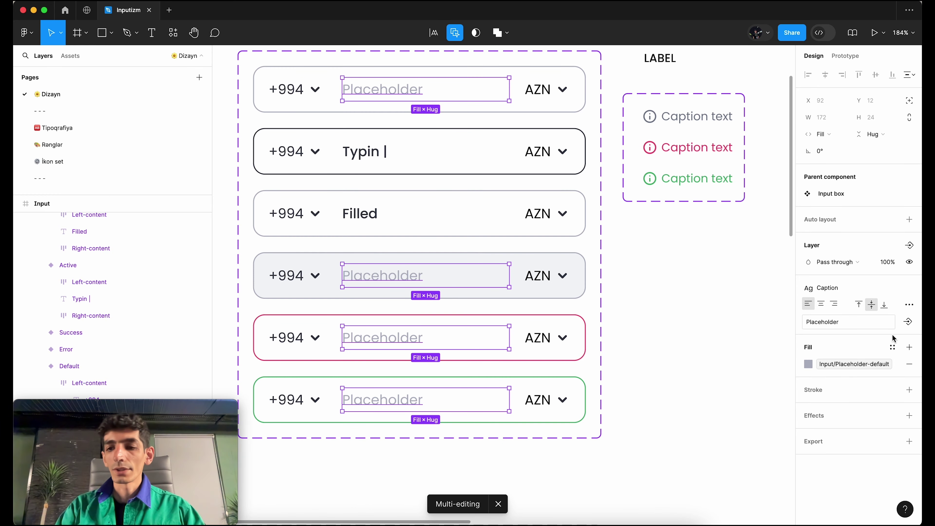
Create a text property named 'Placeholder text' for the selected placeholder layers.
left_click(909, 323)
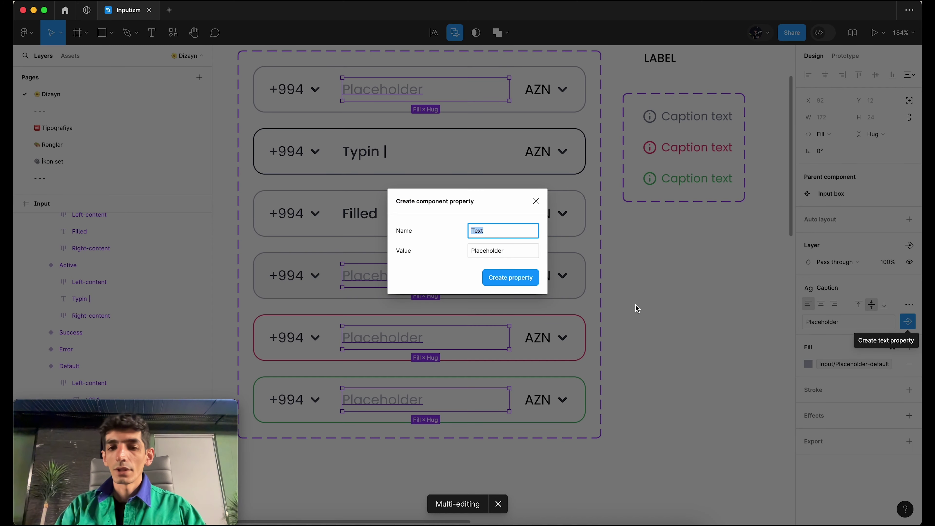
type("Pla")
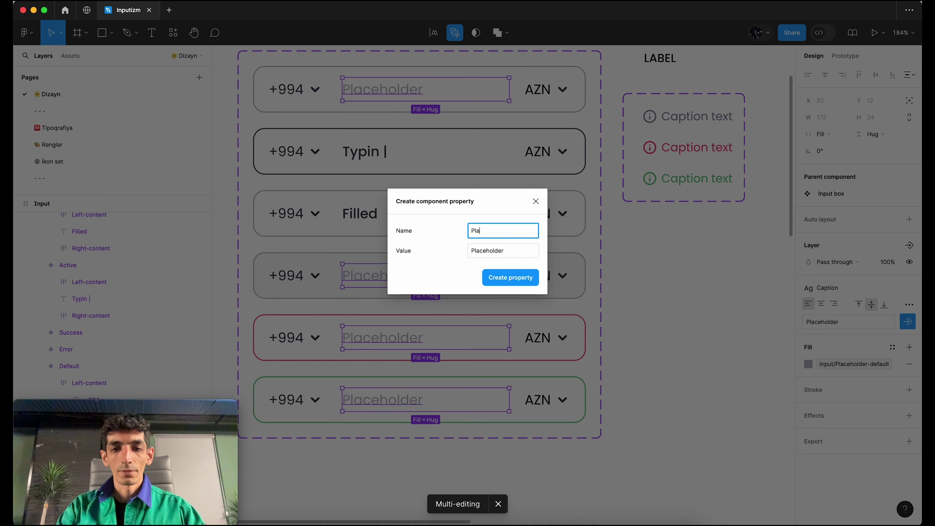
type("ceholde")
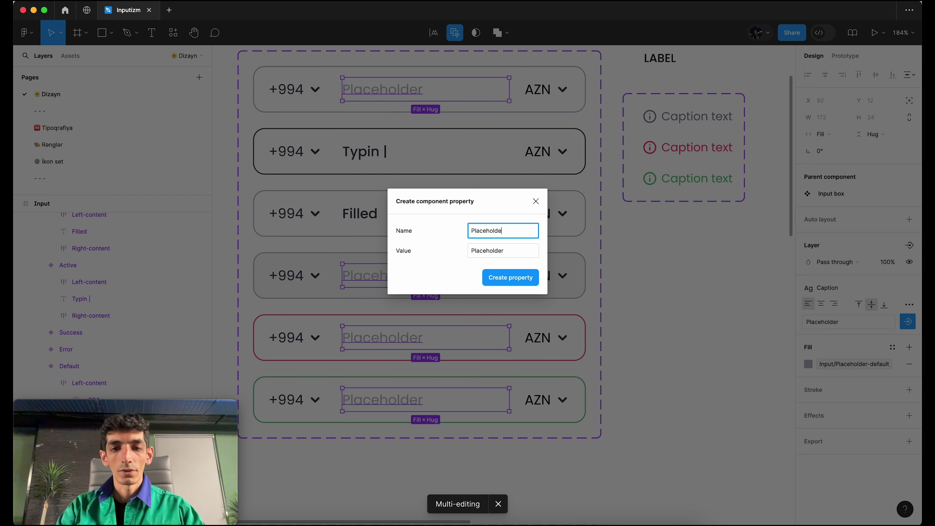
type("r text")
key("Return")
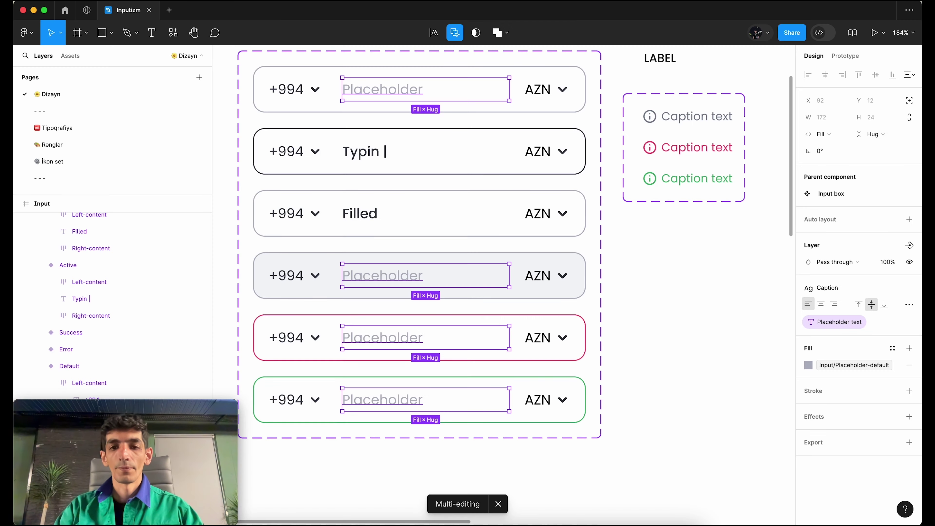
scroll(421, 356, "down", 3)
scroll(422, 355, "right", 5)
scroll(557, 328, "down", 2)
scroll(557, 328, "right", 1)
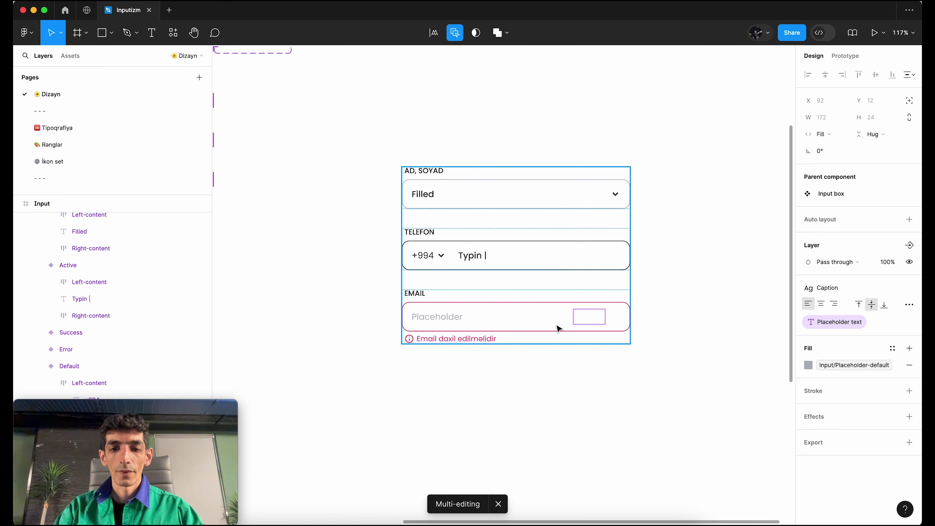
Set the EMAIL input box's Placeholder text property to 'Emailiniz yazın'.
left_click(463, 324)
scroll(461, 322, "up", 3)
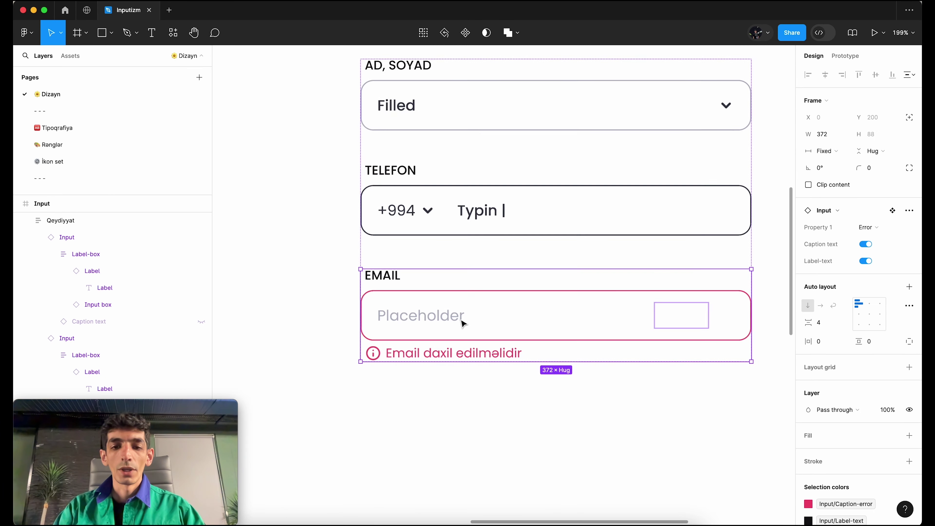
scroll(465, 249, "up", 2)
double_click(425, 384)
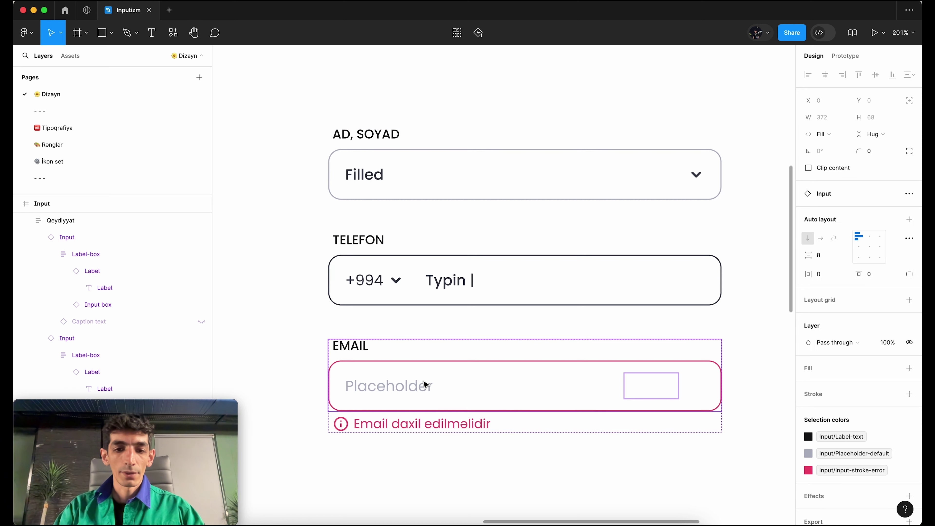
double_click(425, 384)
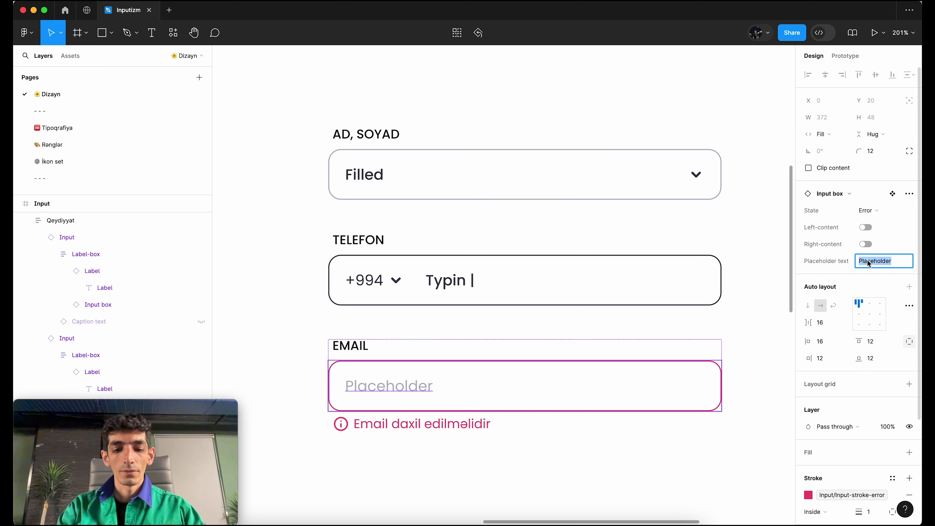
type("Emailiniz yaz;n")
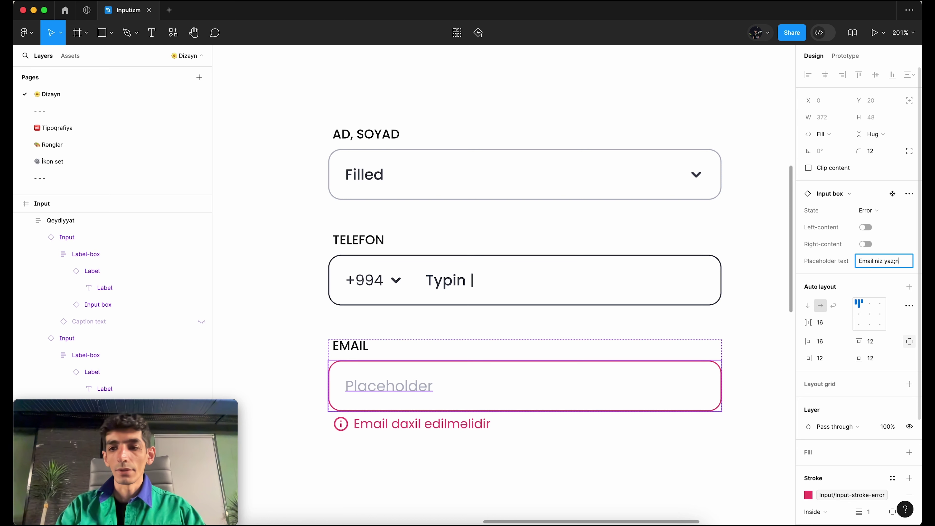
key("Return")
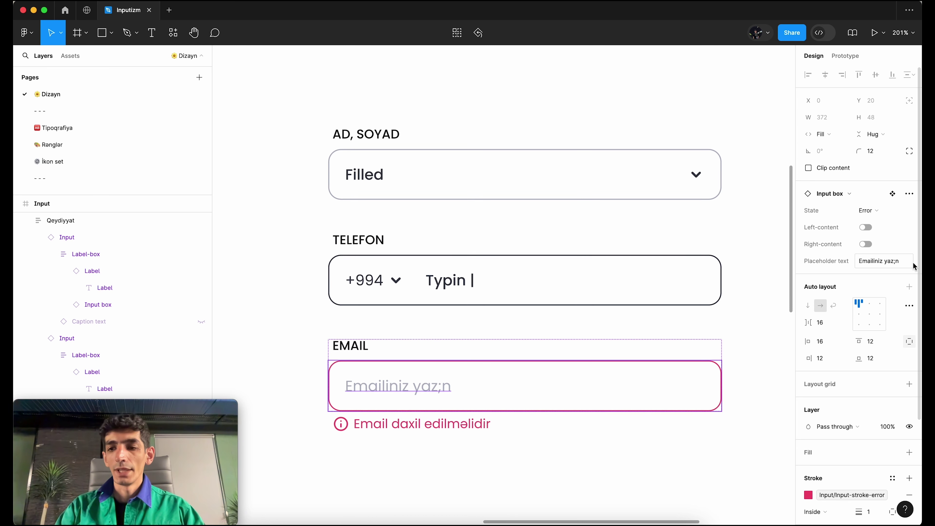
left_click(914, 266)
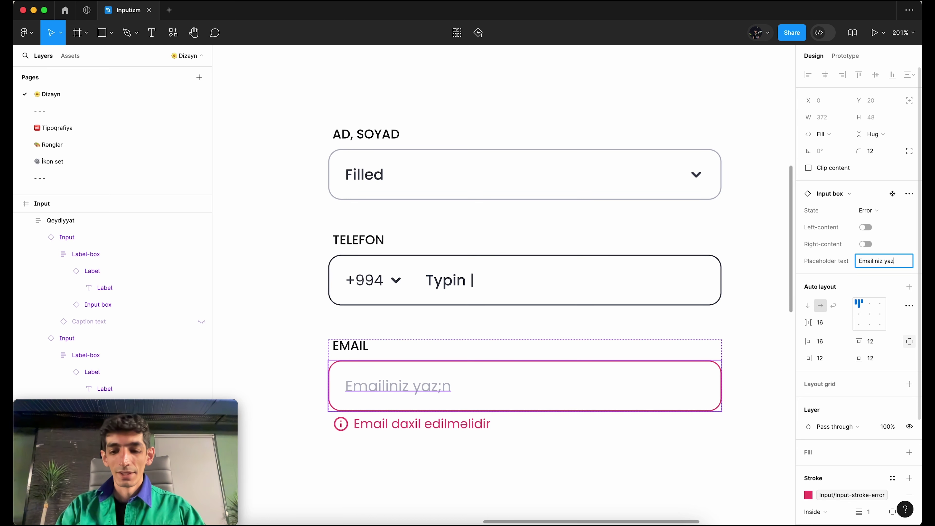
type("ın")
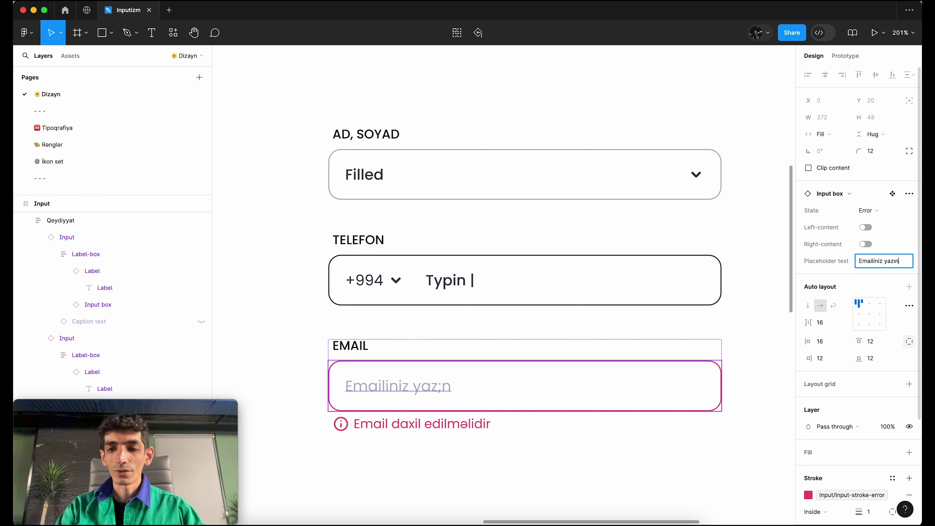
key("Return")
scroll(459, 396, "down", 5)
Select matching layers across all six Input box variants and list their library colours.
scroll(459, 394, "down", 5)
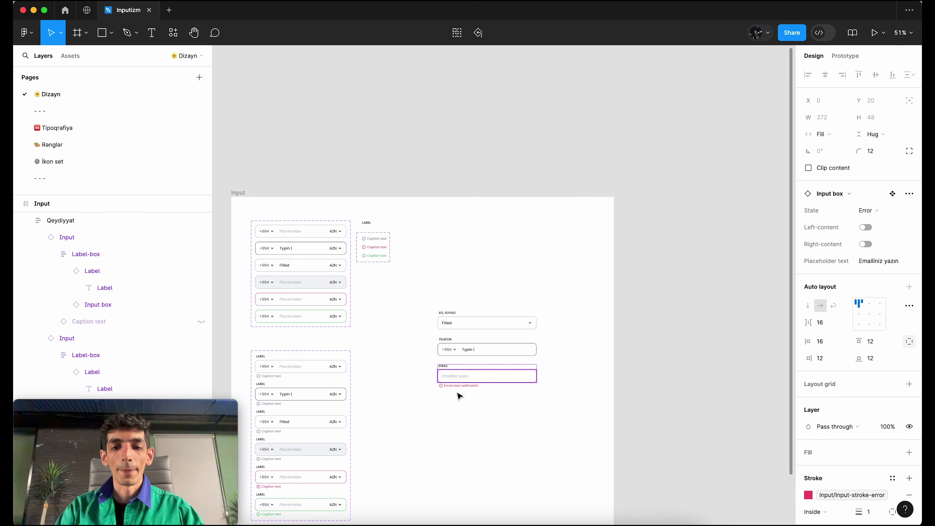
scroll(458, 369, "down", 3)
left_click(381, 212)
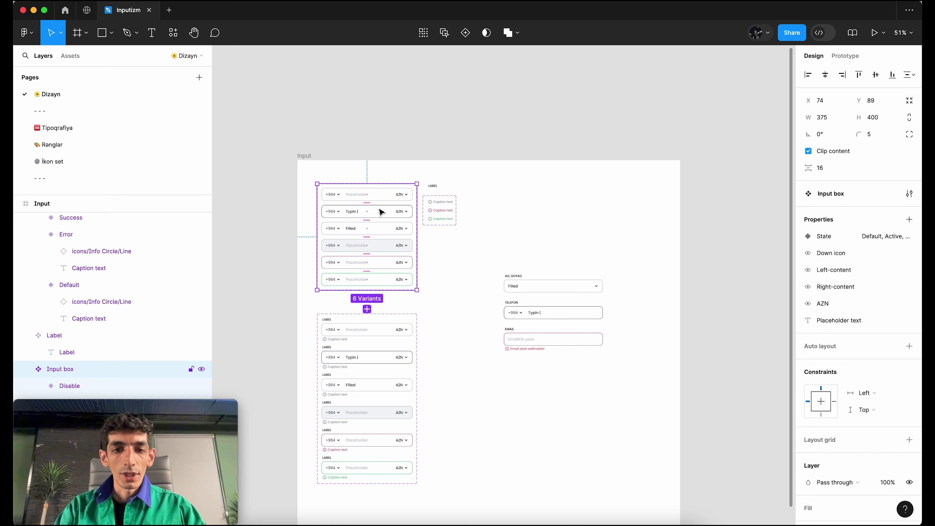
scroll(383, 209, "up", 4)
scroll(388, 195, "up", 1)
left_click(388, 192)
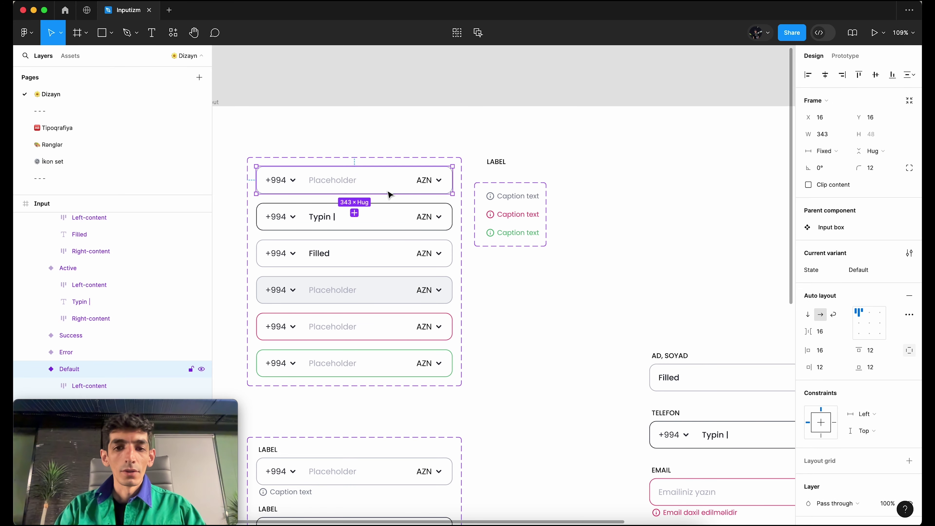
left_click(479, 34)
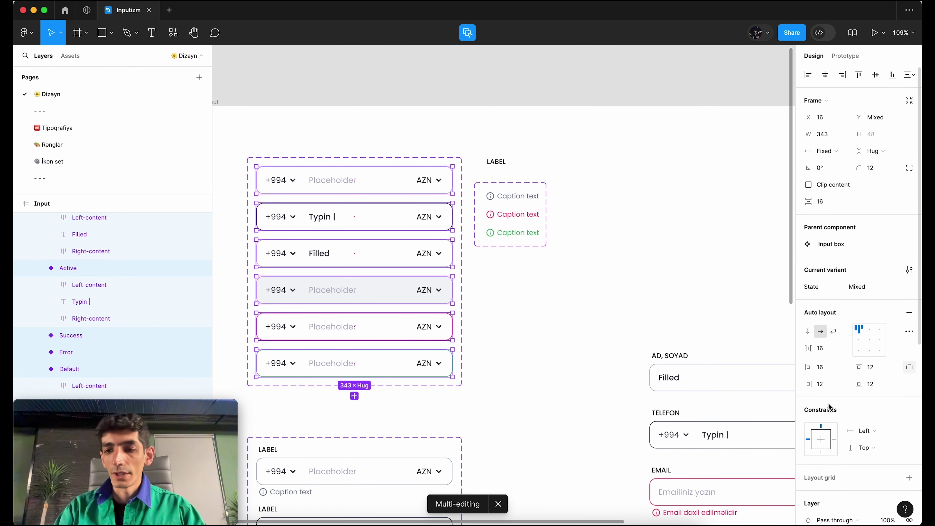
scroll(832, 405, "down", 5)
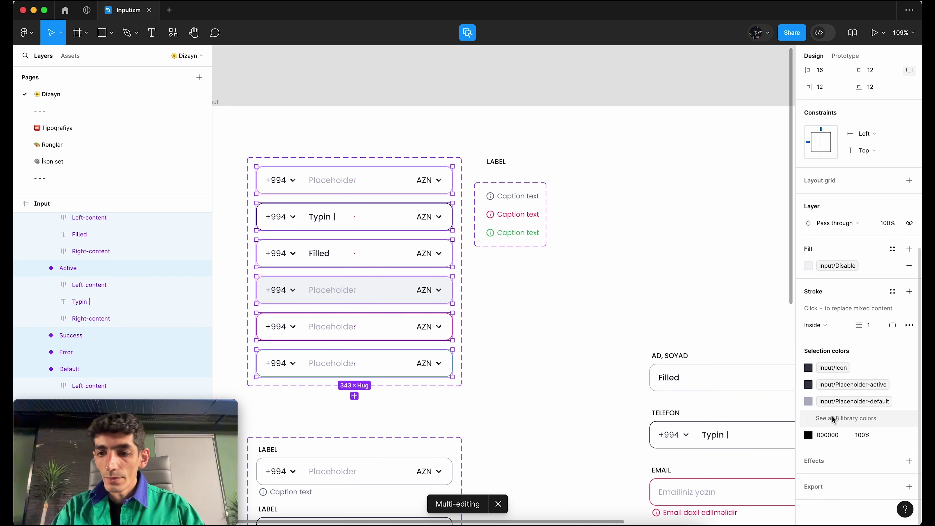
left_click(832, 418)
scroll(832, 417, "down", 3)
mouse_move(847, 434)
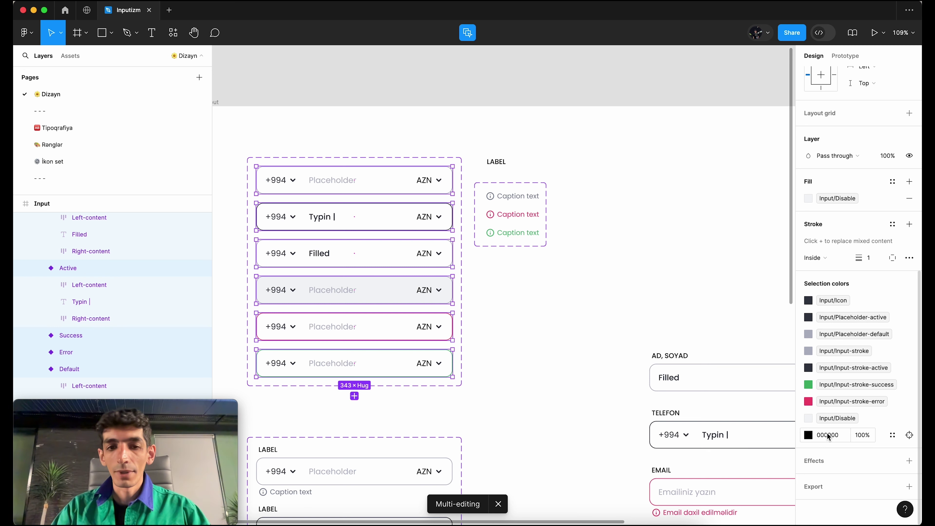
Apply the Placeholder-active colour style to the AZN text in every variant.
left_click(909, 436)
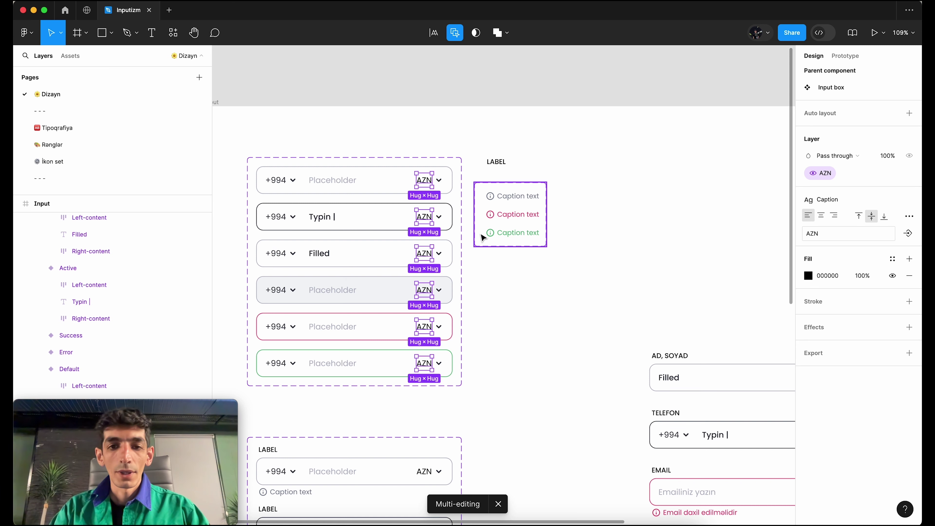
left_click(893, 259)
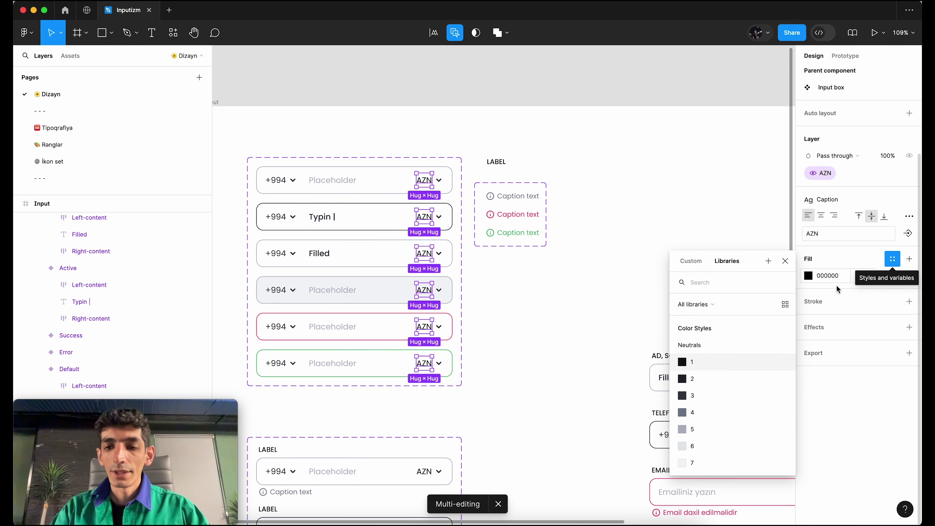
scroll(705, 412, "down", 5)
scroll(705, 412, "down", 5)
scroll(704, 405, "down", 3)
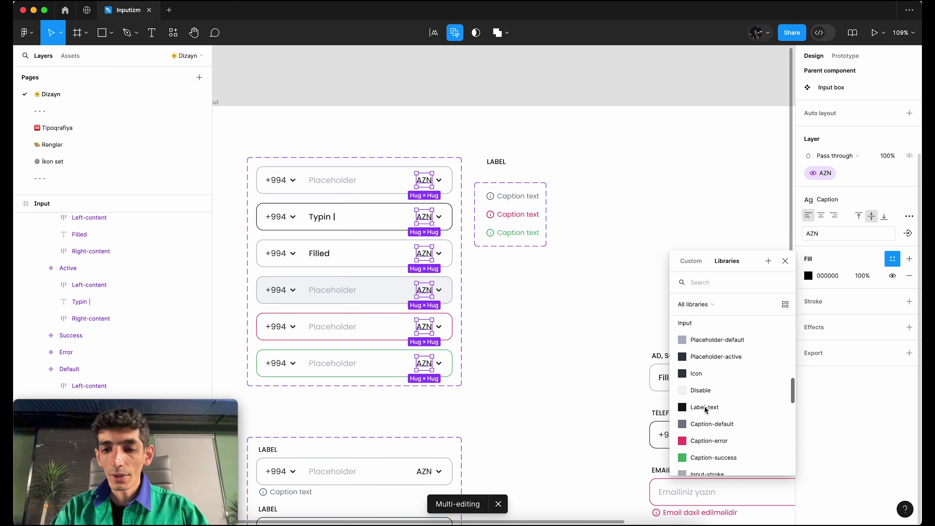
scroll(703, 406, "down", 2)
scroll(707, 387, "down", 2)
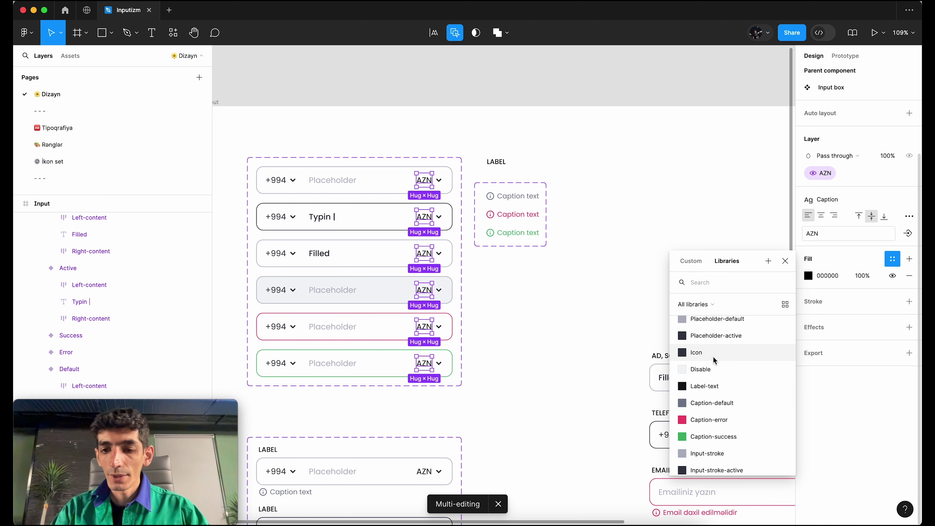
scroll(712, 355, "up", 2)
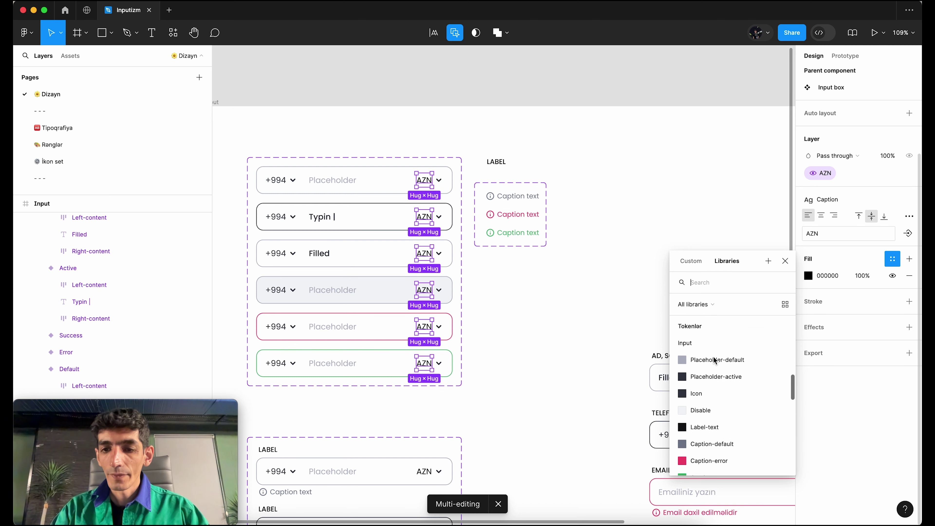
left_click(709, 377)
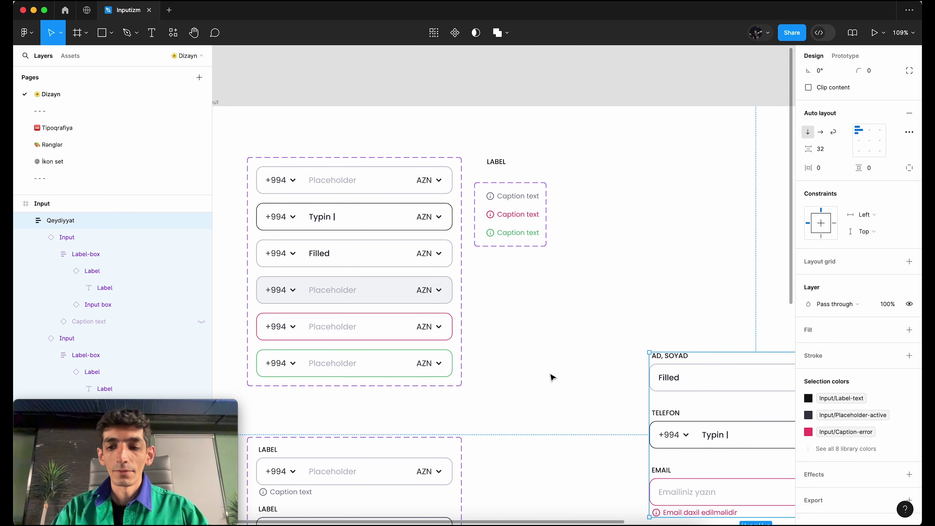
Locate the Qeydiyyat registration form, selecting and deselecting it while panning the canvas.
scroll(552, 377, "down", 3)
scroll(552, 377, "down", 4)
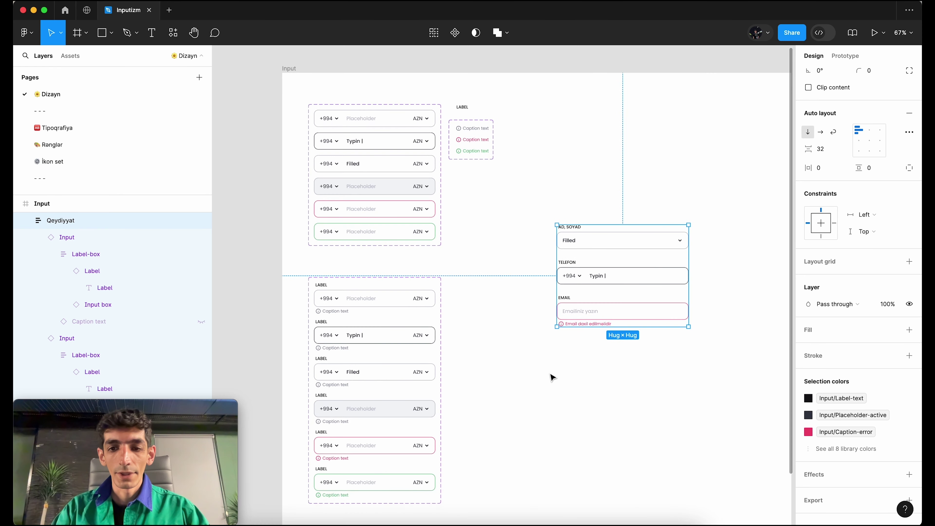
left_click(594, 396)
left_click(614, 243)
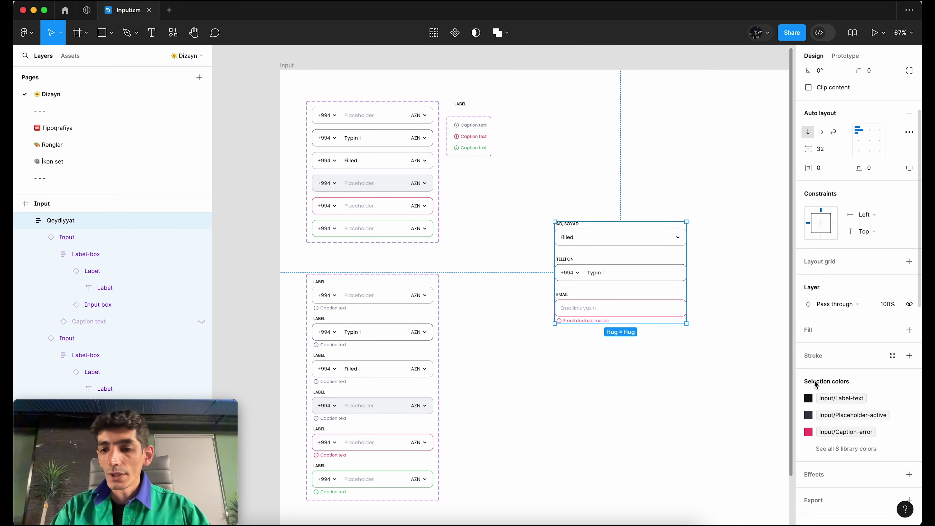
scroll(838, 436, "down", 3)
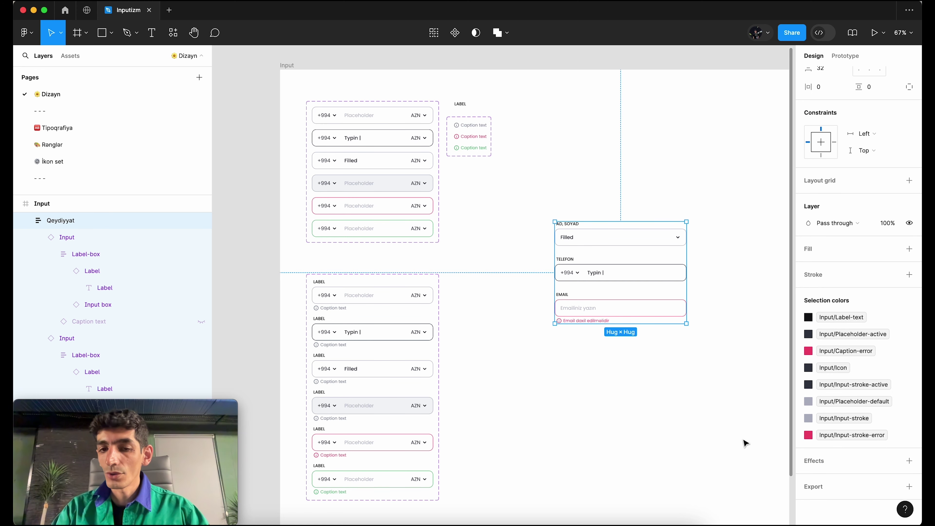
left_click(657, 442)
scroll(655, 440, "right", 2)
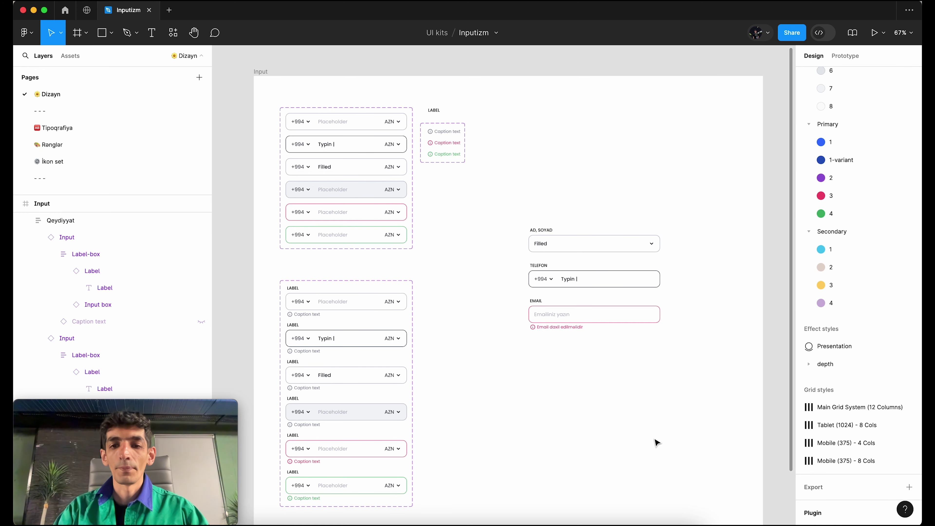
left_click(585, 276)
scroll(585, 278, "down", 3)
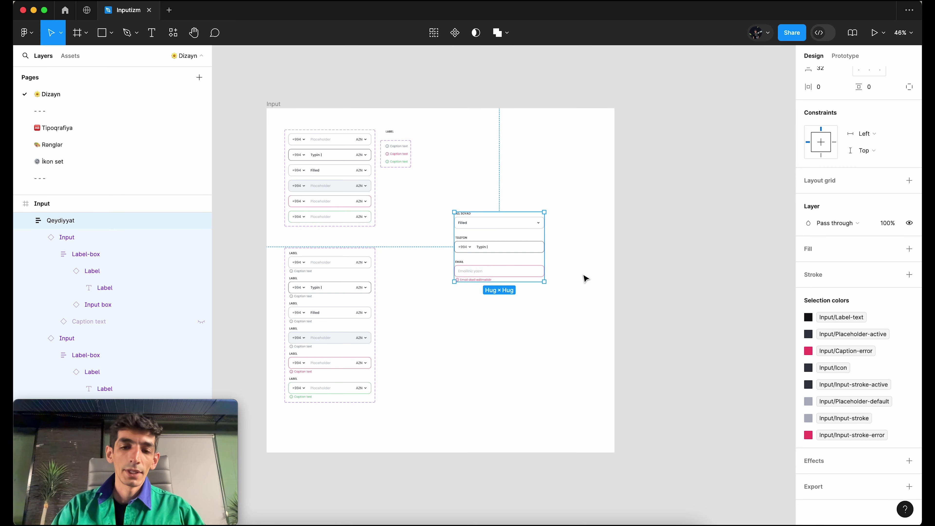
scroll(585, 278, "right", 2)
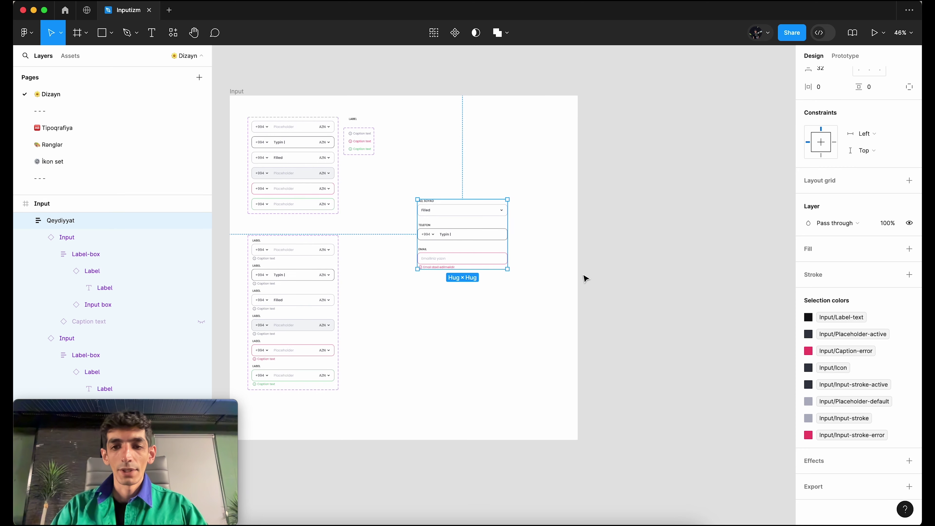
scroll(585, 278, "down", 2)
scroll(585, 278, "right", 2)
left_click(613, 262)
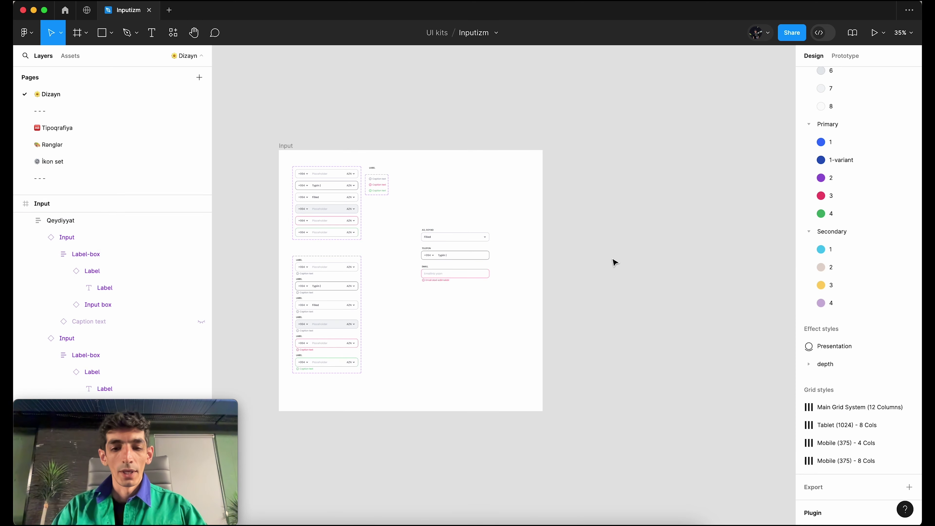
Draw a 641×675 Frame 1 beside the Input frame and move the Qeydiyyat form into it.
key("f")
left_click_drag(565, 216, 683, 340)
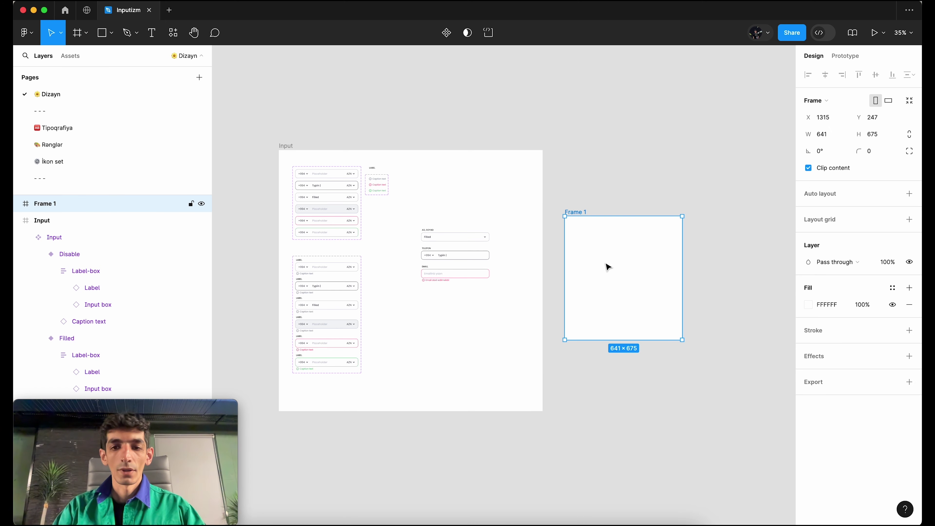
left_click(451, 239)
left_click_drag(438, 239, 607, 257)
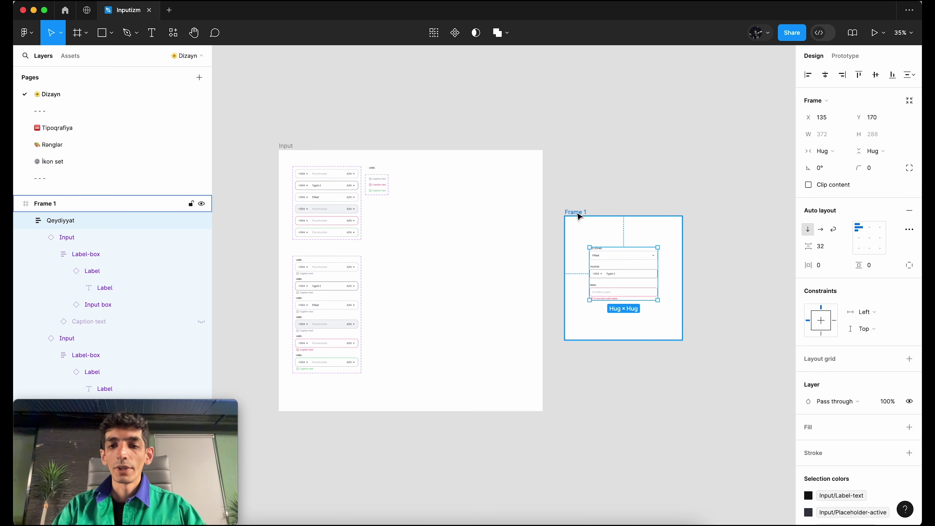
left_click(578, 215)
key("shift+2")
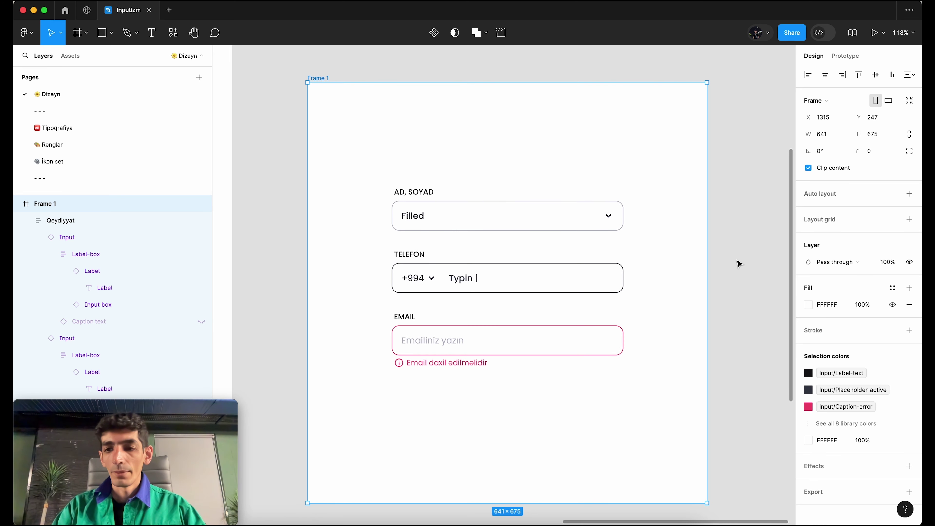
Fill Frame 1 with the Neutrals colour 6 style.
left_click(892, 288)
scroll(710, 472, "down", 1)
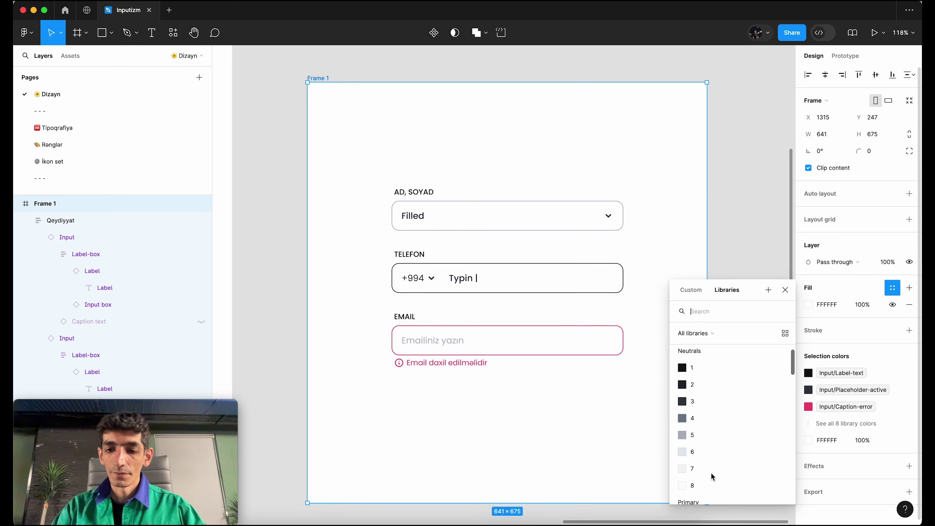
scroll(710, 472, "down", 2)
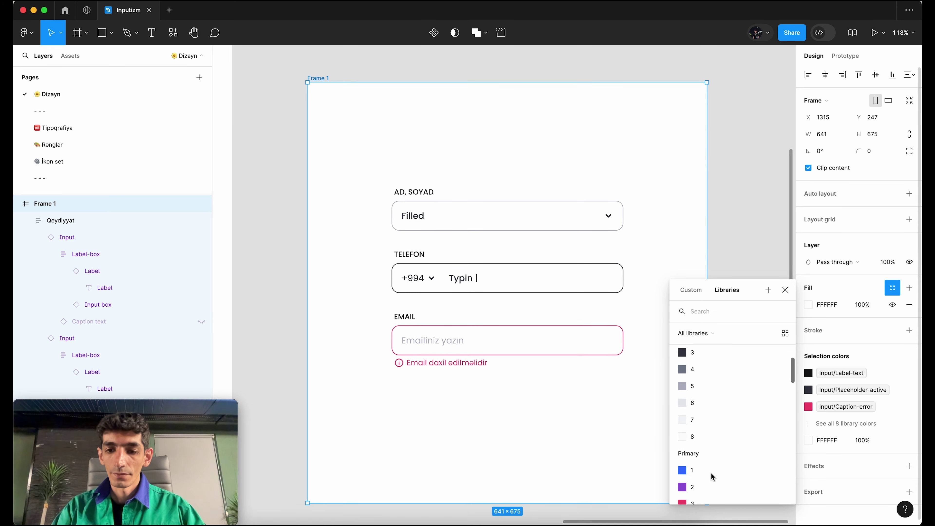
left_click(701, 400)
Fill the Qeydiyyat form group with the Neutrals/8 colour style.
left_click(473, 241)
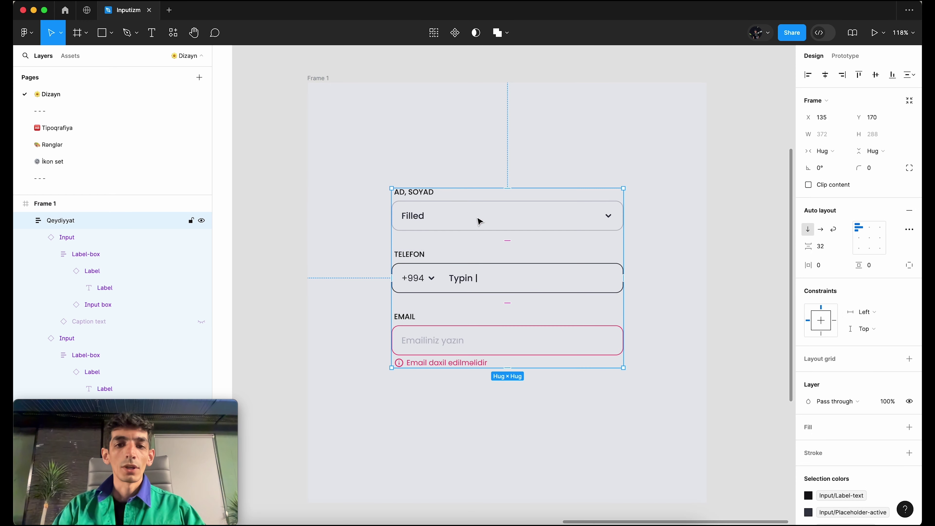
mouse_move(507, 240)
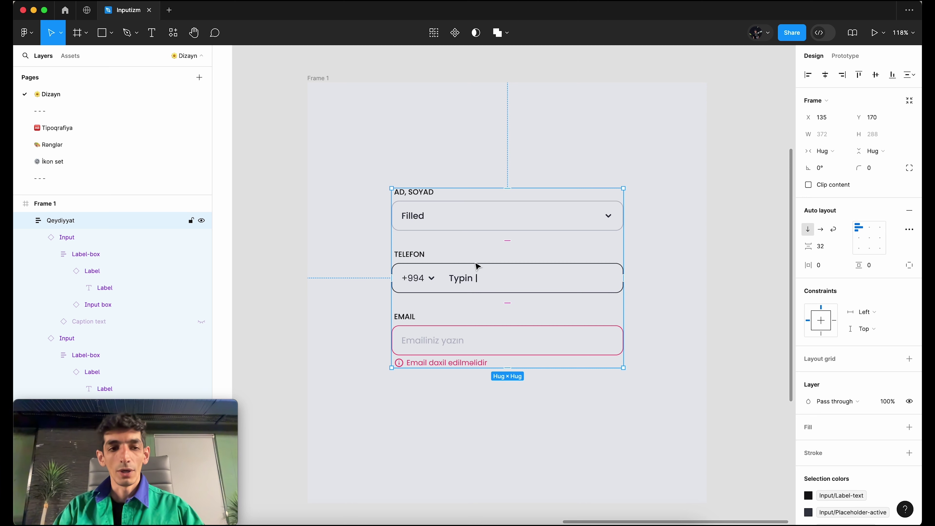
scroll(892, 348, "down", 1)
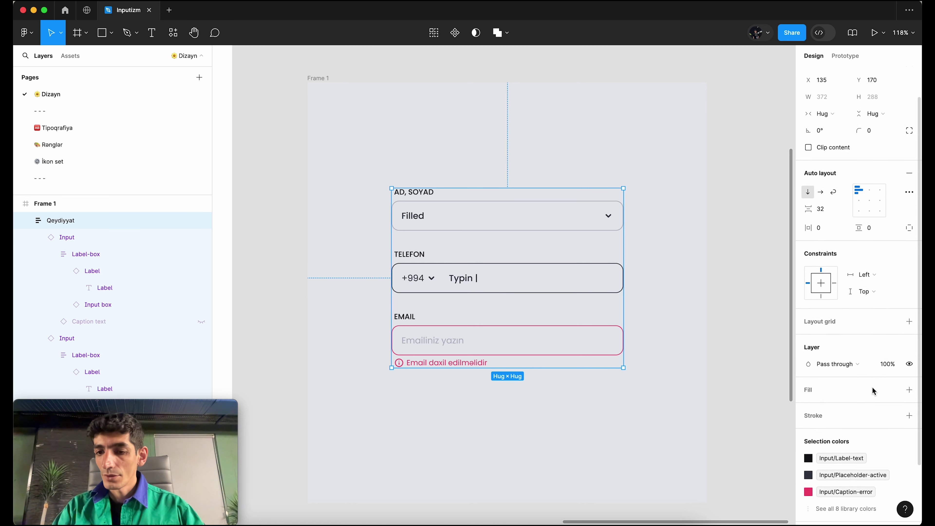
scroll(894, 368, "down", 2)
left_click(892, 371)
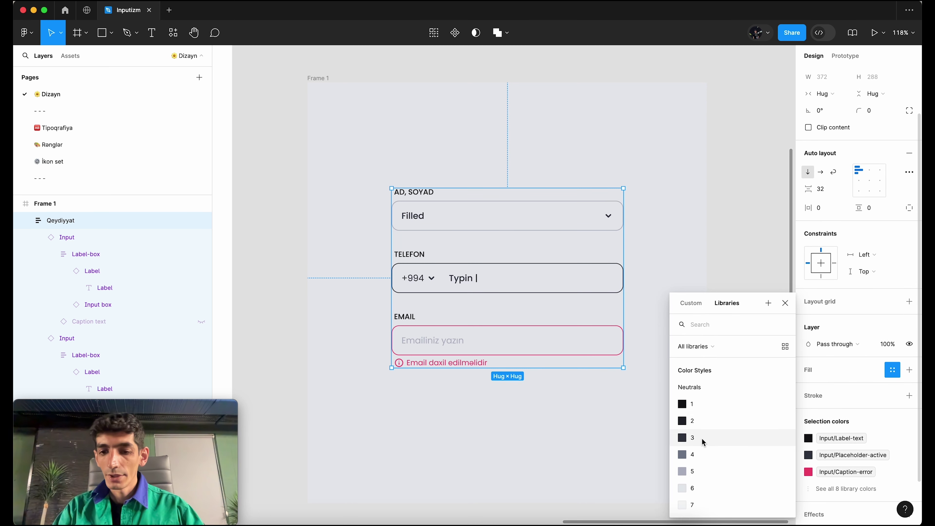
scroll(701, 437, "down", 3)
scroll(701, 437, "down", 2)
left_click(695, 428)
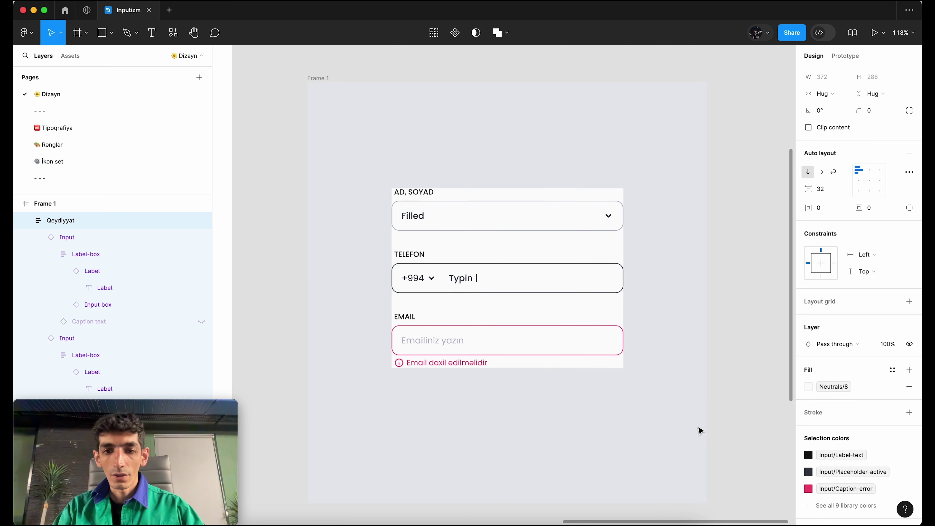
Give the form 32 horizontal and 40 vertical padding and a 16 corner radius.
left_click(829, 208)
type("24")
key("Return")
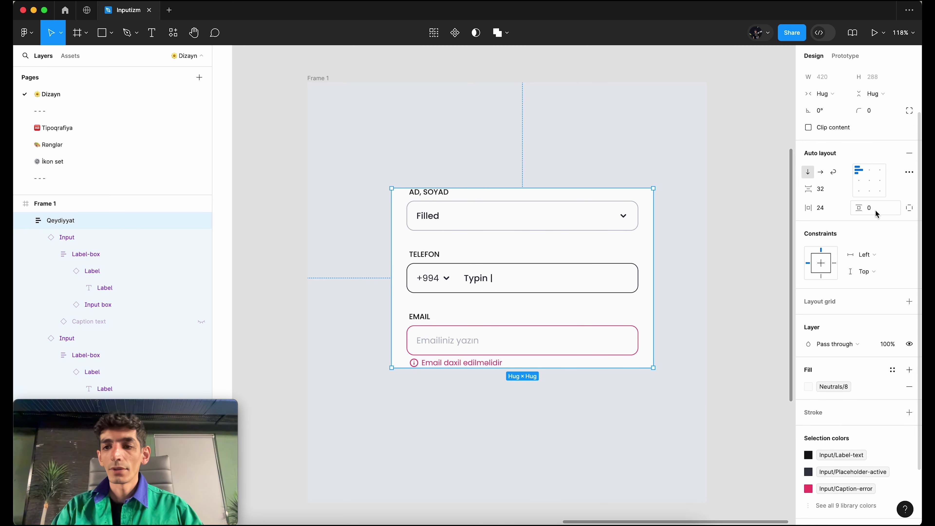
type("32")
key("Return")
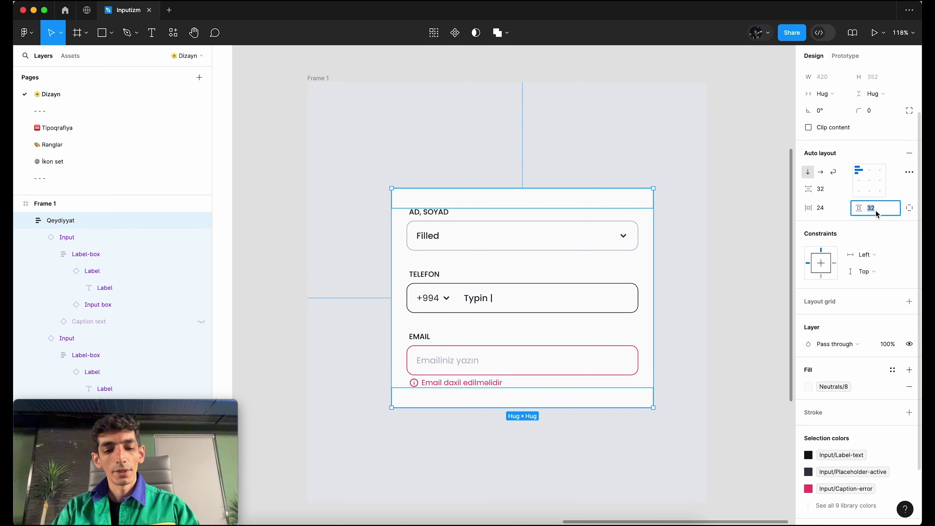
type("40")
key("Tab")
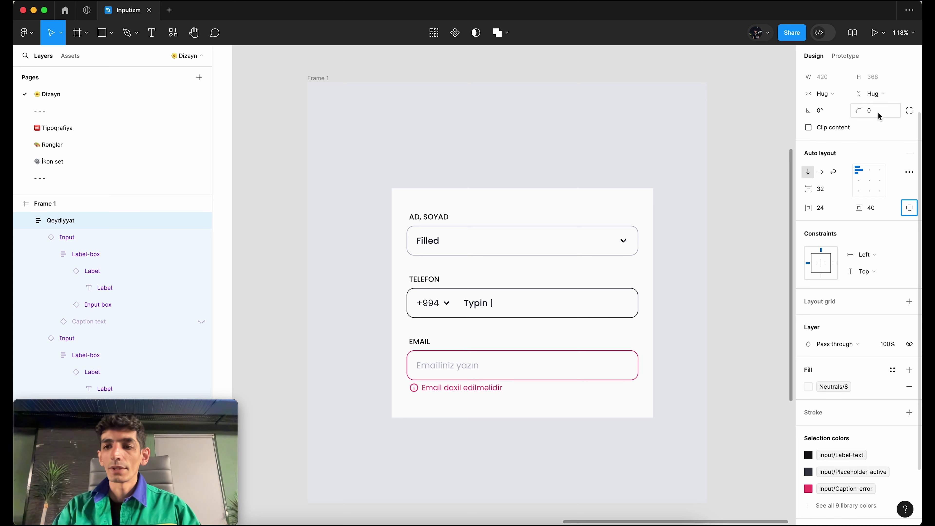
left_click(877, 112)
type("16")
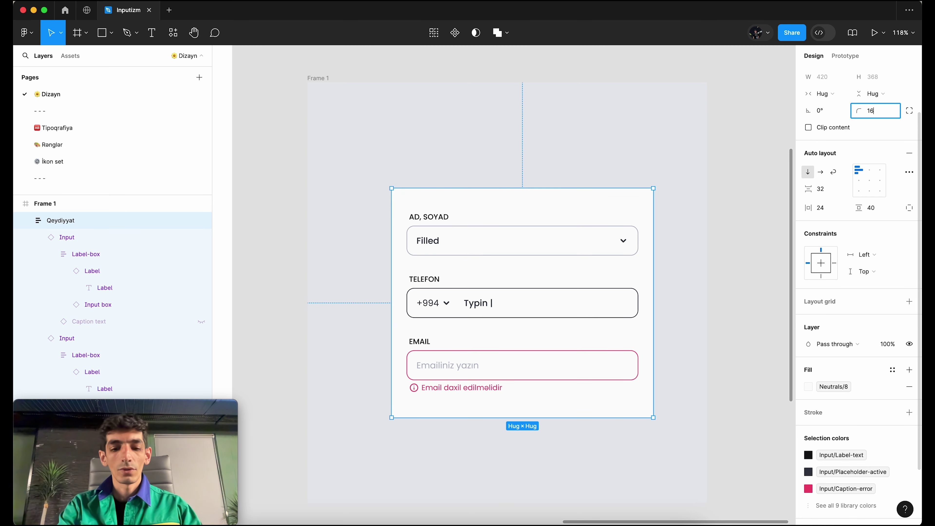
key("Tab")
type("32")
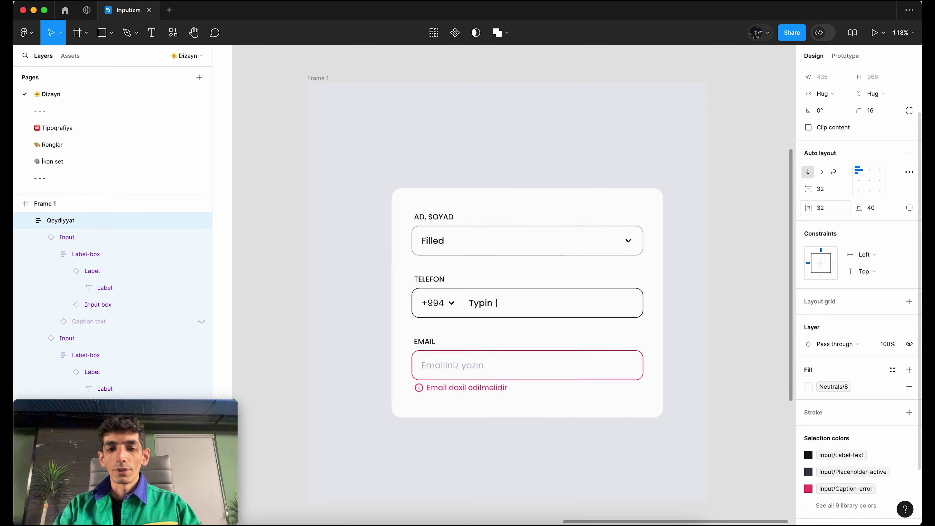
Duplicate the AD, SOYAD field below EMAIL and relabel the copy ŞİFRƏ.
scroll(521, 425, "up", 3)
left_click(463, 153)
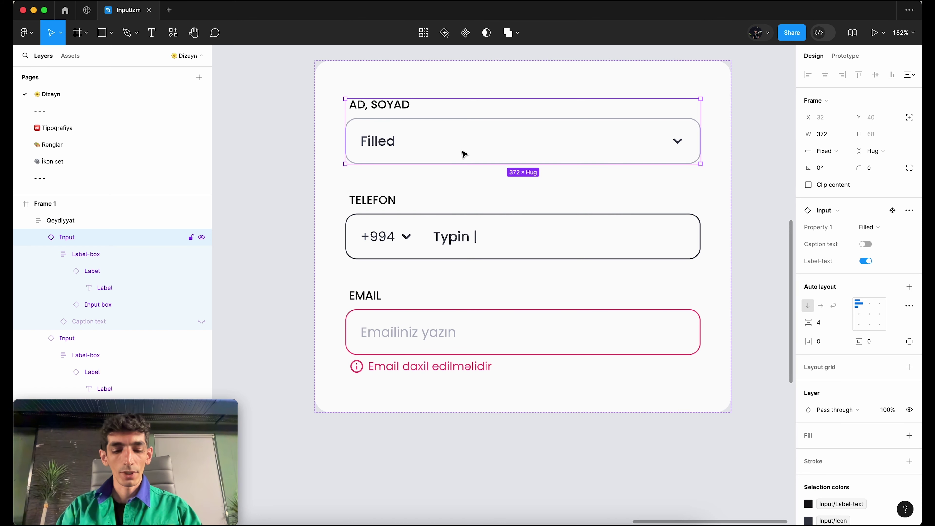
key("ctrl+d")
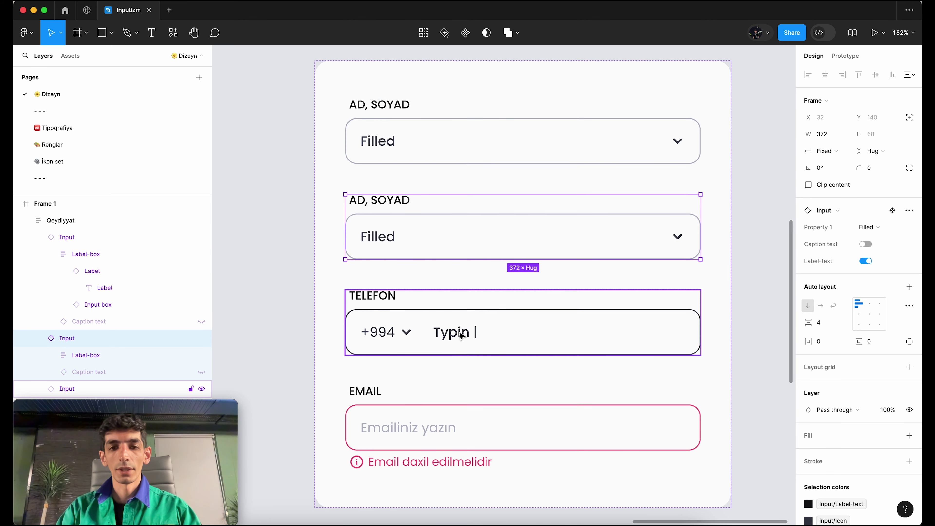
key("Down")
key("Down")
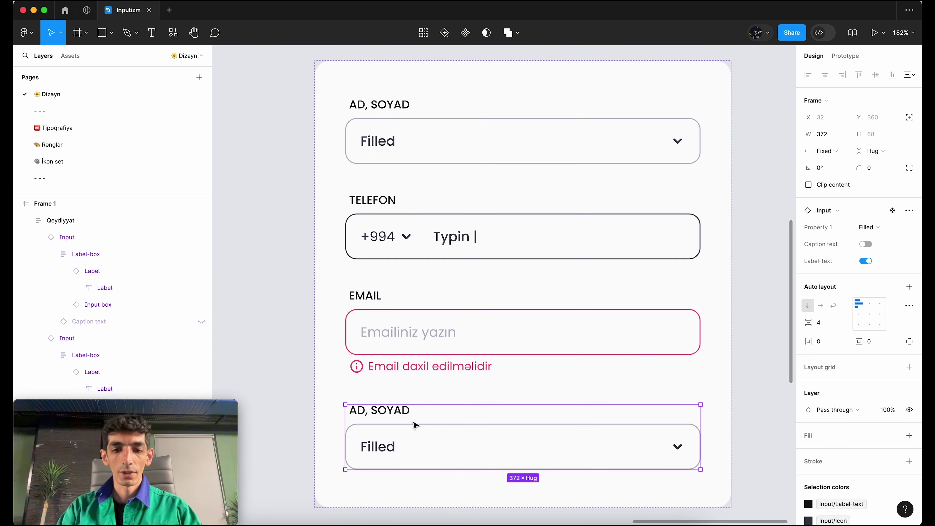
double_click(389, 418)
scroll(392, 416, "up", 5)
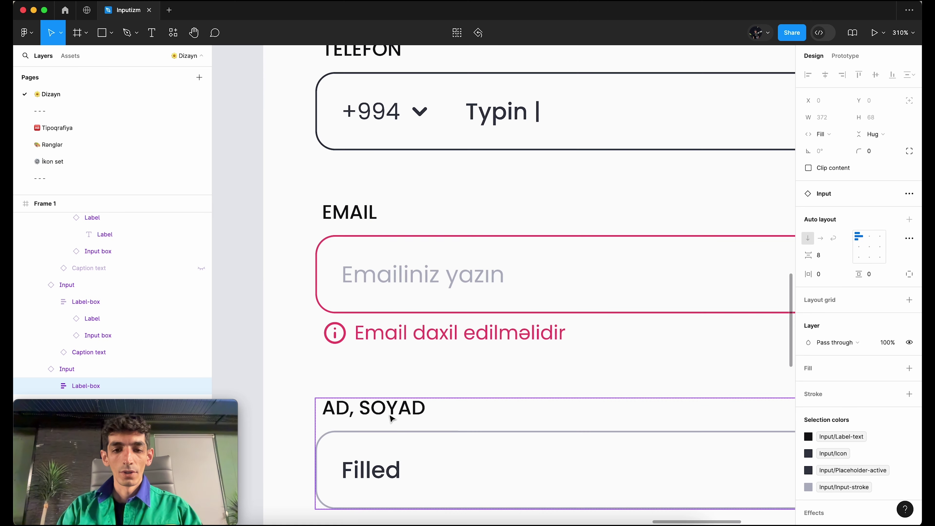
double_click(396, 414)
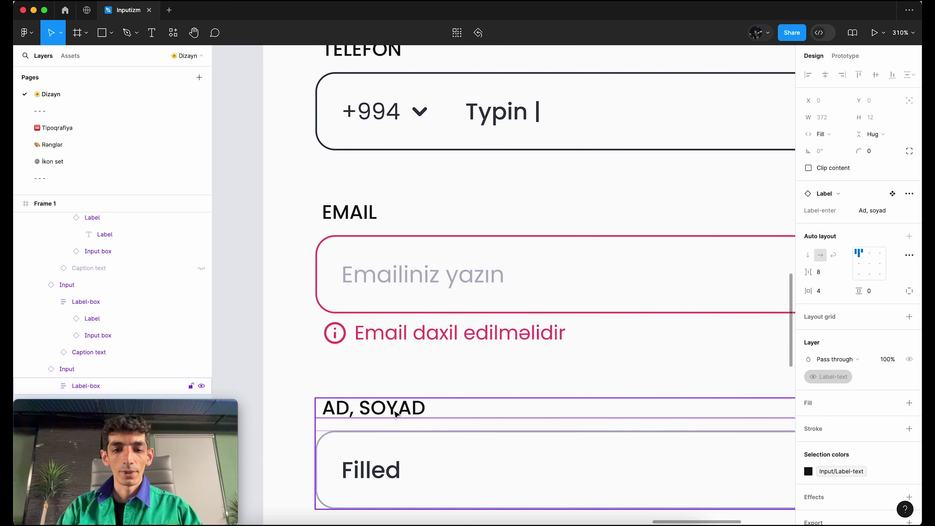
left_click(872, 210)
type("Şifrə")
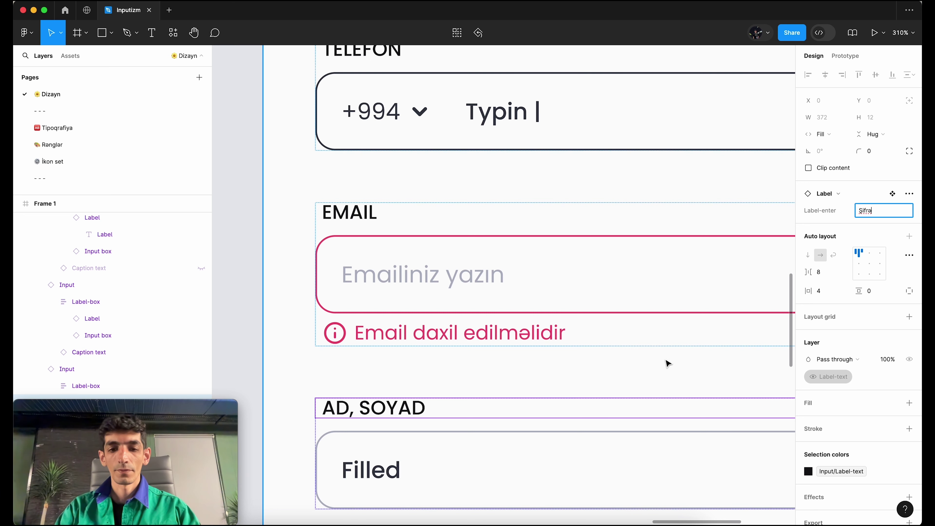
left_click(664, 364)
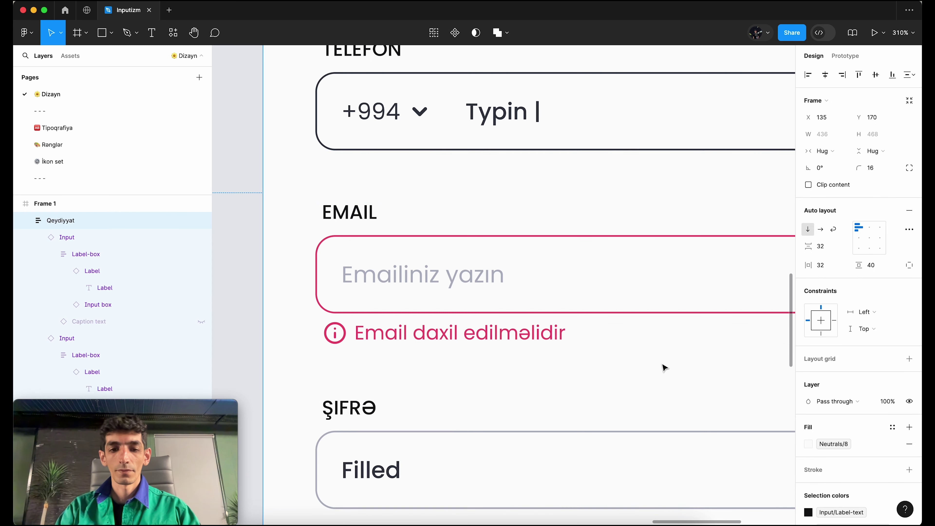
Set the ŞİFRƏ field's Property 1 state to Default.
scroll(663, 367, "down", 3)
scroll(664, 368, "down", 1)
left_click(519, 380)
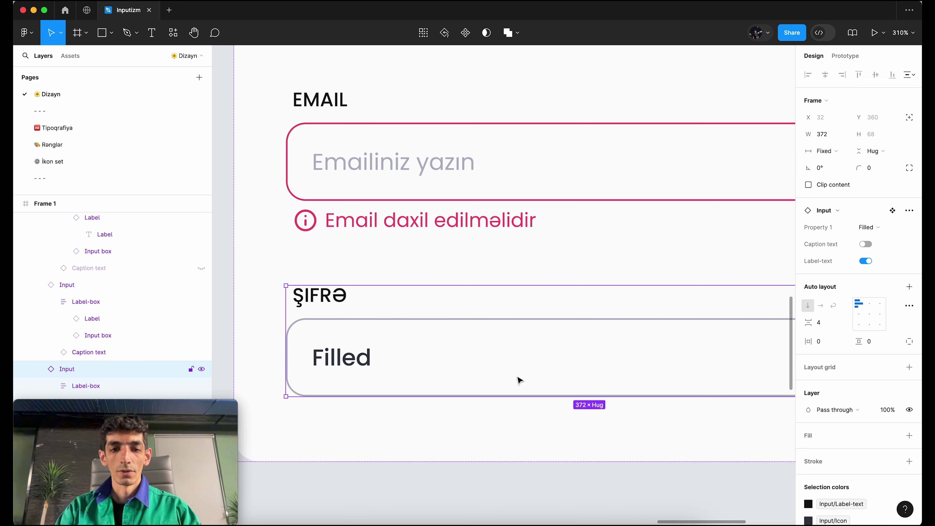
left_click(879, 229)
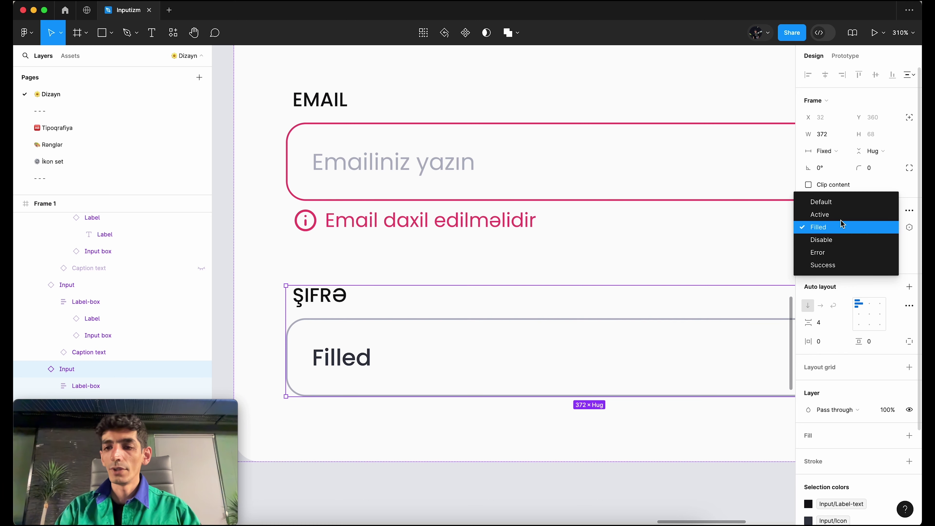
left_click(828, 202)
scroll(449, 347, "down", 3)
scroll(449, 348, "down", 2)
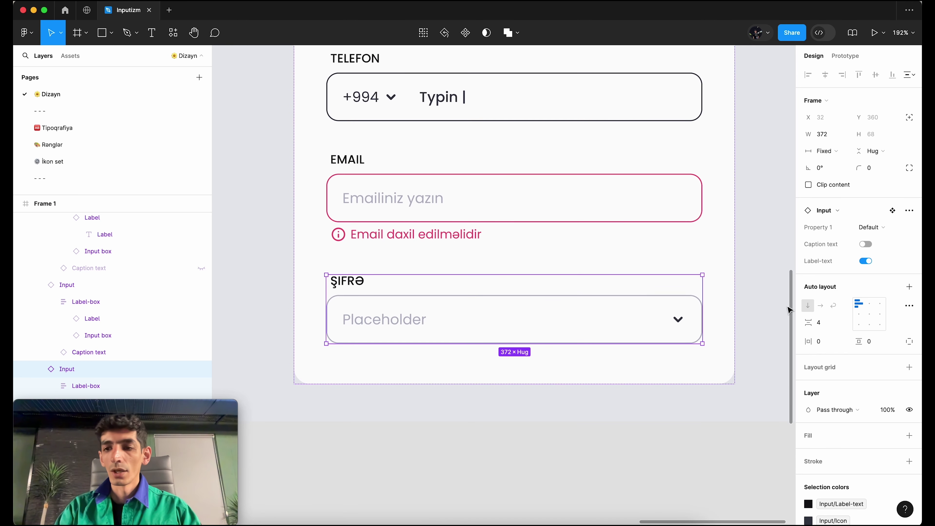
Turn on the ŞİFRƏ field's caption and make it read 'Ən azı 8 xarakter'.
left_click(866, 244)
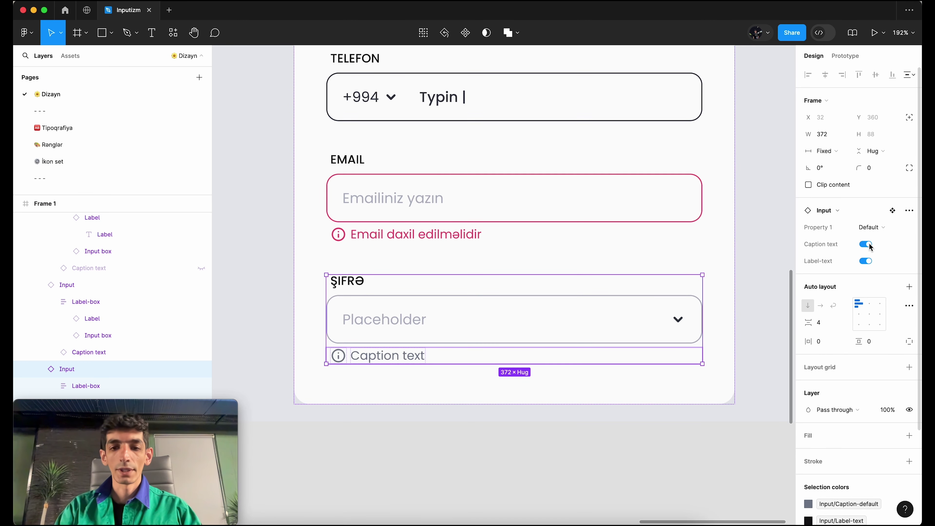
left_click(399, 360)
left_click(886, 228)
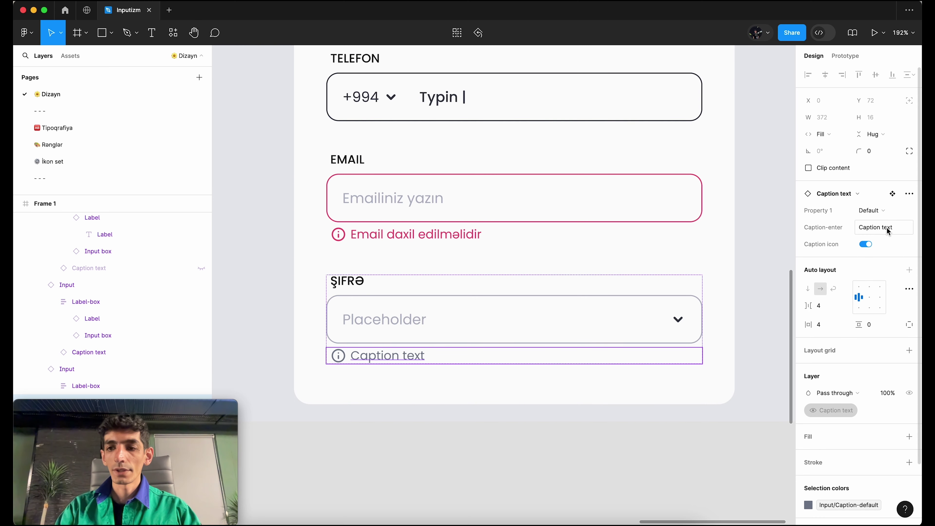
type("ən a")
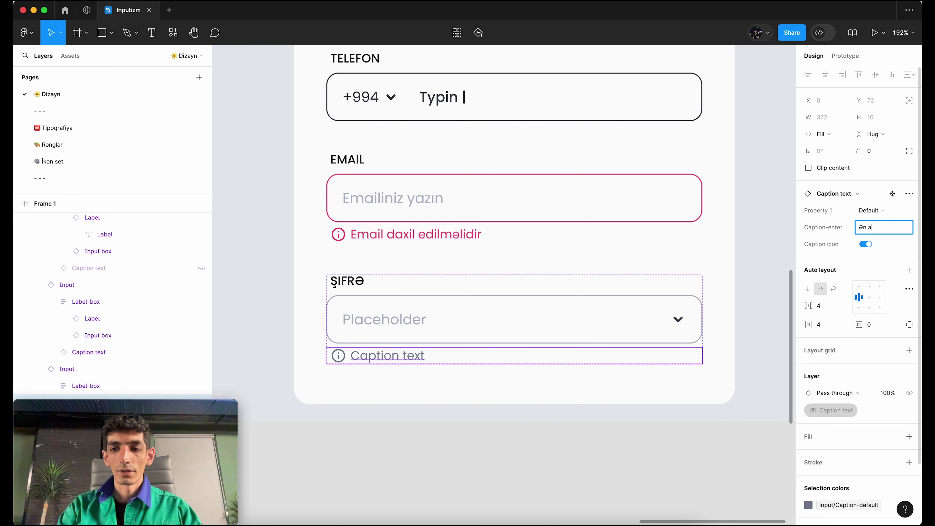
type(" 8 ")
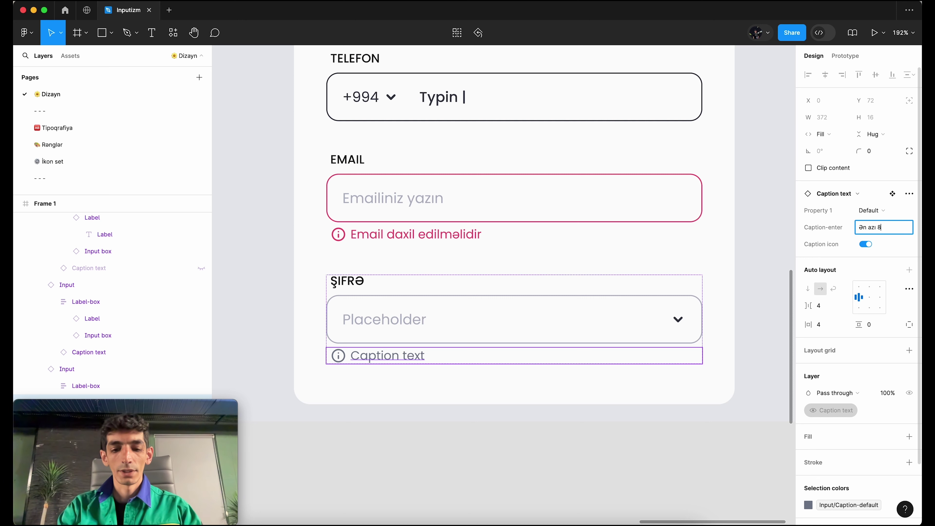
type("xarakter")
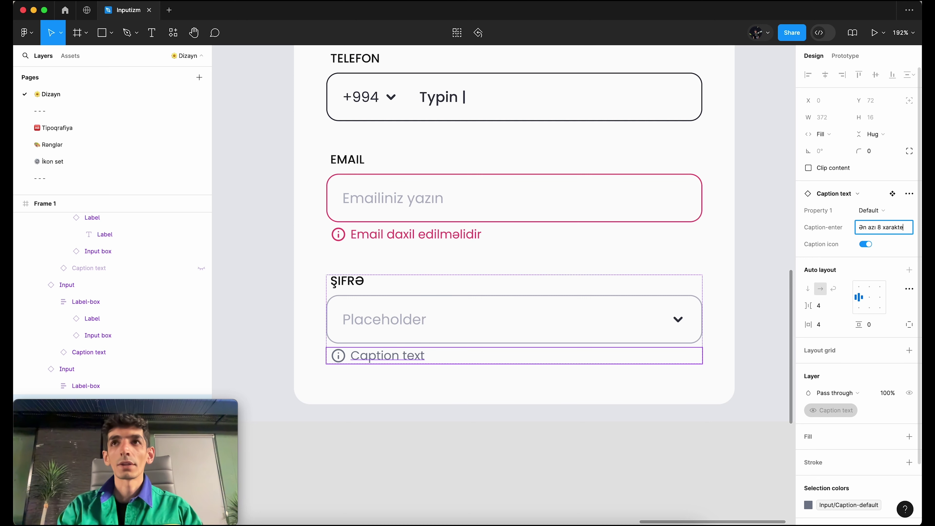
key("Return")
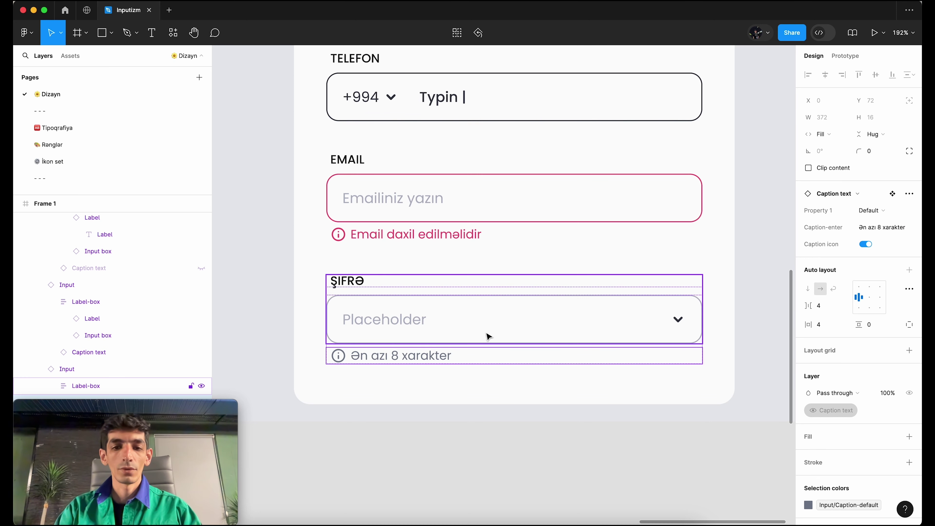
scroll(484, 345, "down", 1)
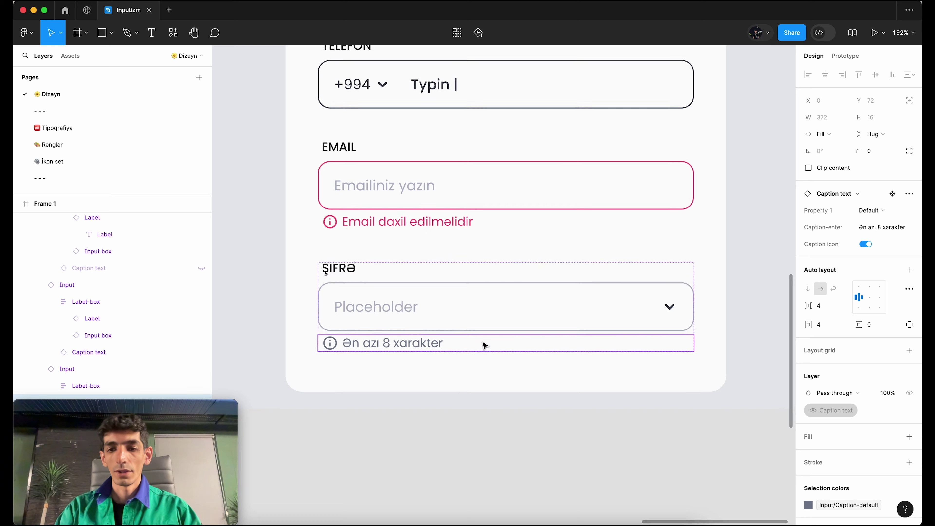
Swap the ŞİFRƏ field's dropdown arrow for the icons/Eye/Line instance.
left_click(667, 306)
mouse_move(824, 194)
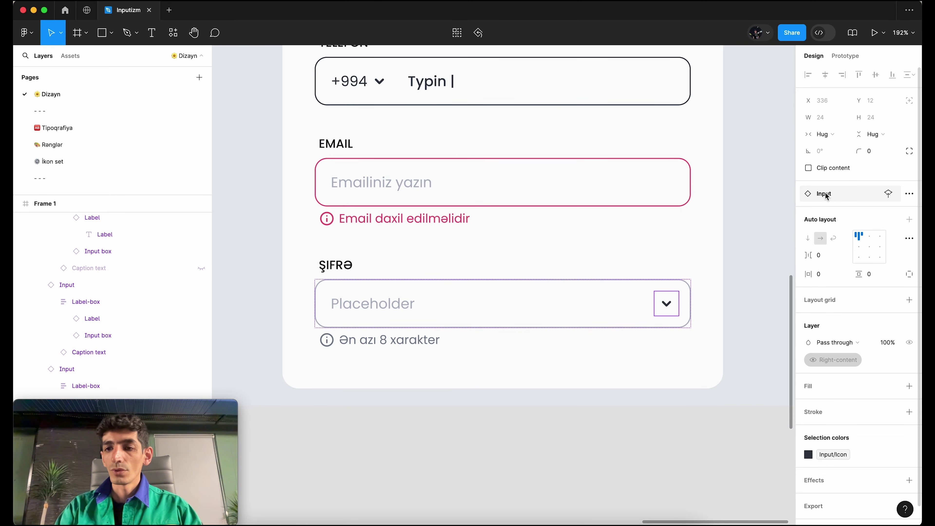
left_click(826, 195)
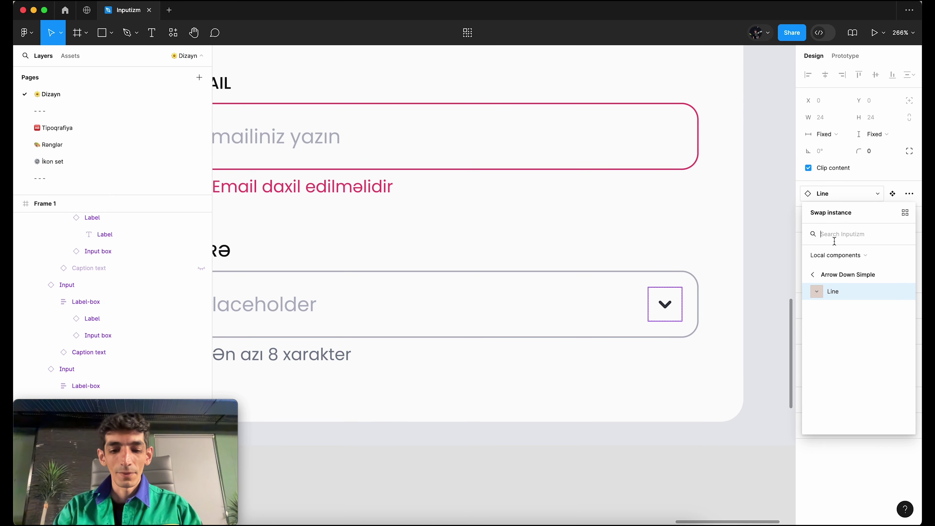
type("eye")
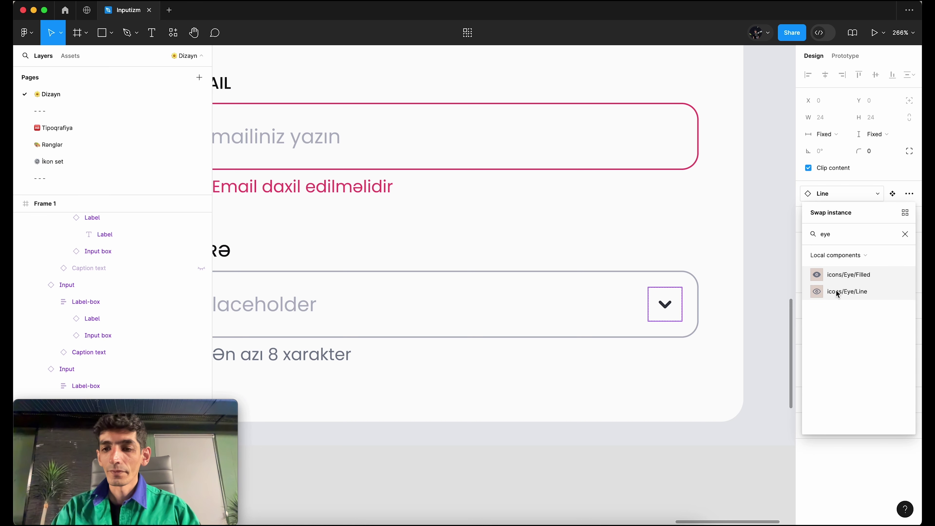
left_click(836, 290)
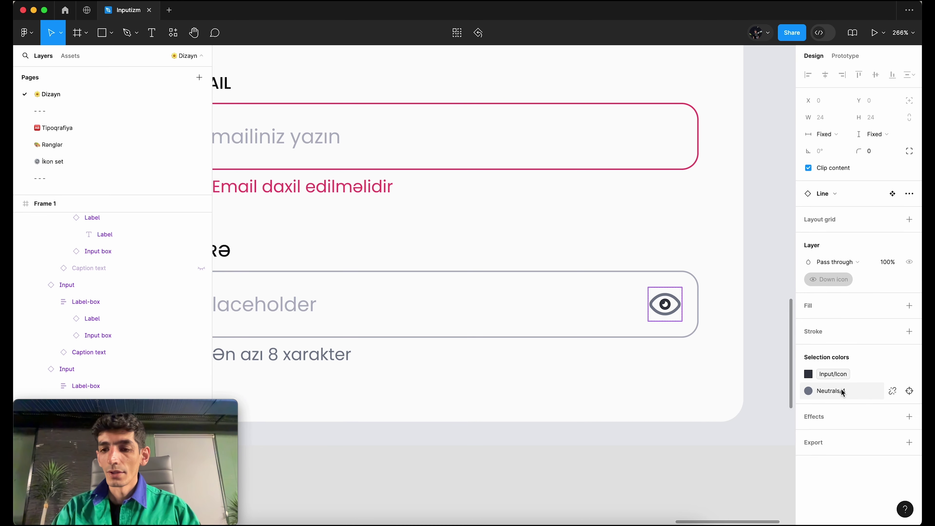
Recolour the eye icon from Neutrals/4 to the Input/Icon colour style.
left_click(824, 390)
type("id")
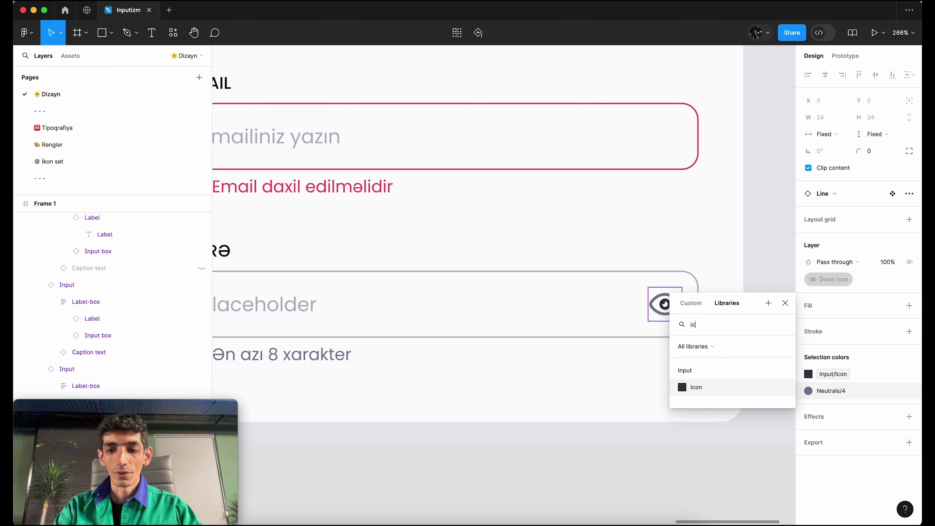
left_click(711, 389)
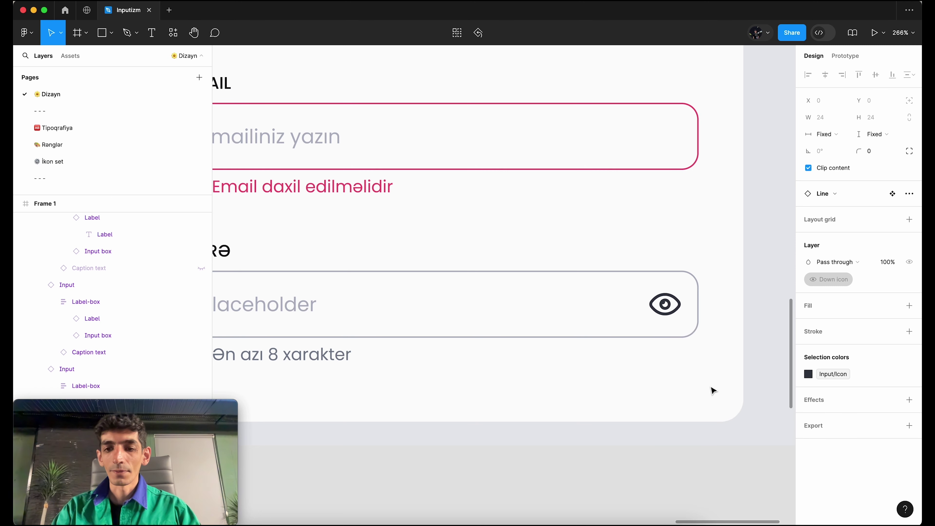
key("shift+1")
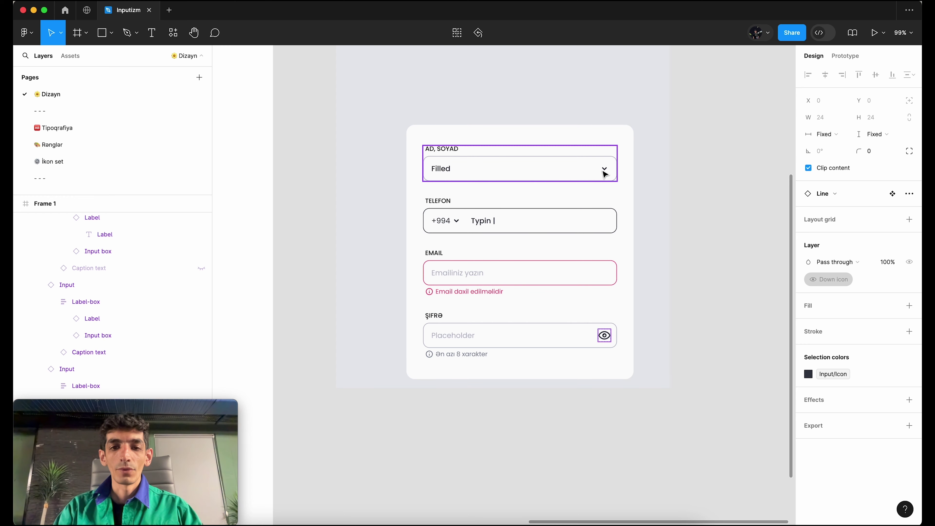
Swap the AD, SOYAD field's arrow for the icons/Info Circle/Line instance.
scroll(604, 174, "up", 5)
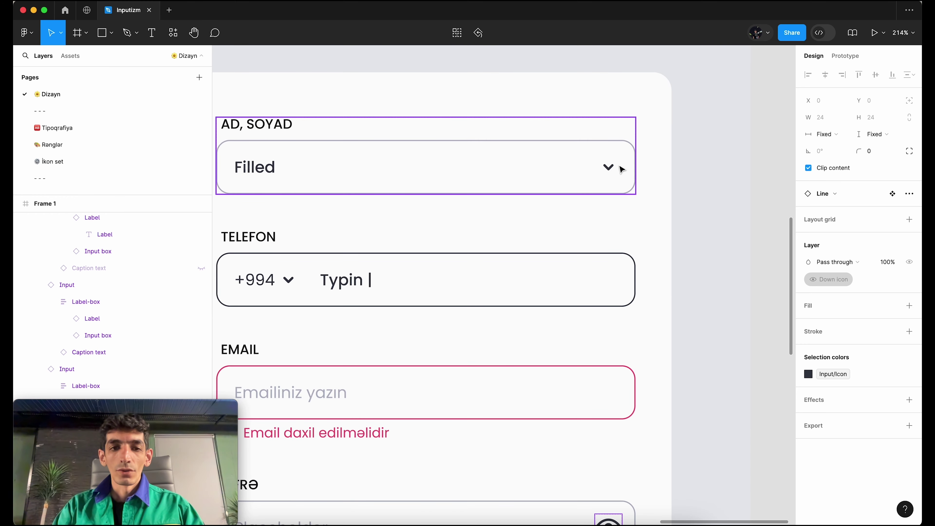
left_click(609, 171)
double_click(609, 171)
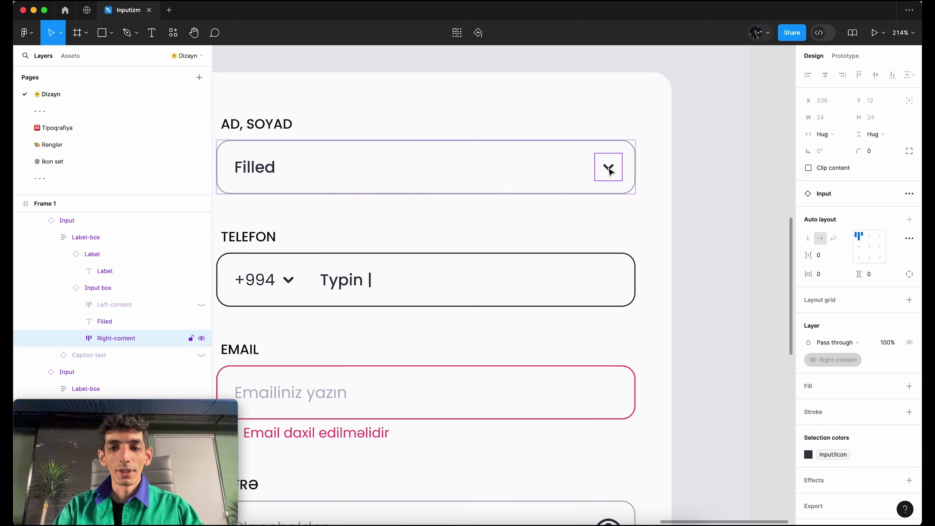
left_click(828, 193)
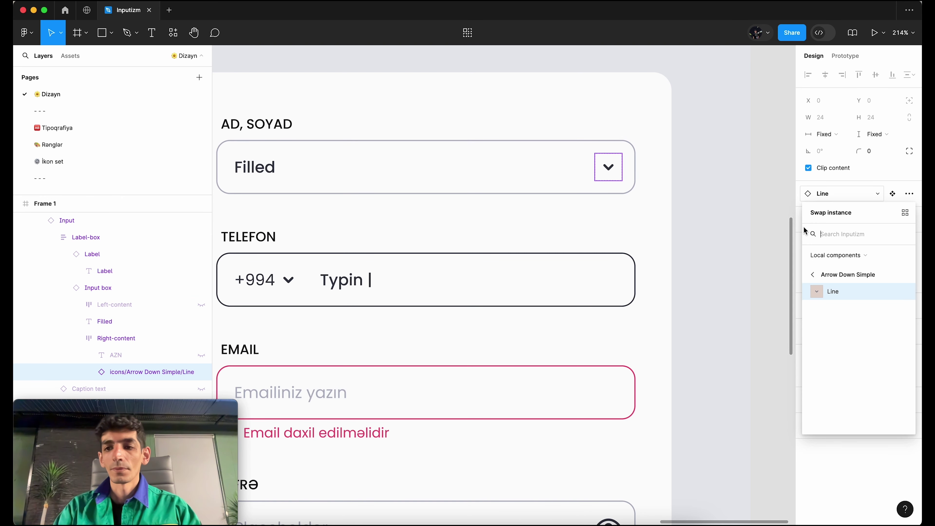
type("info")
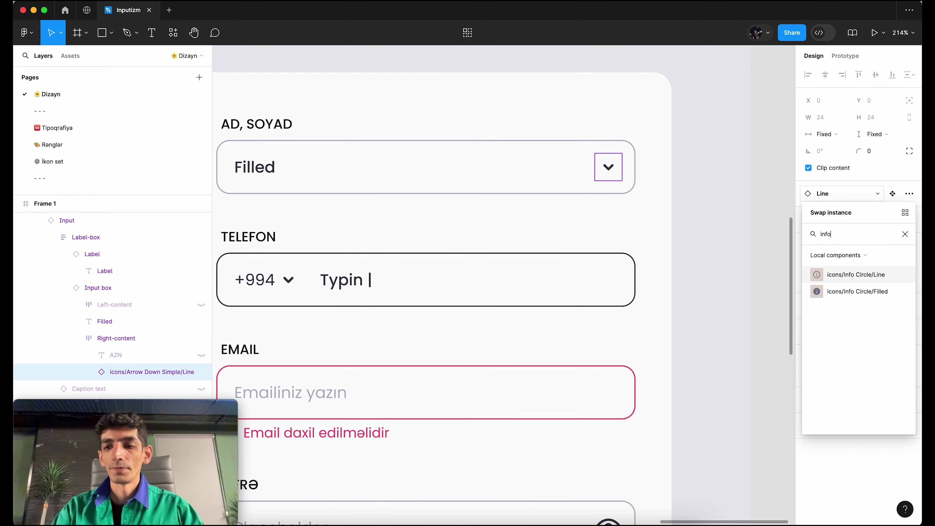
left_click(836, 274)
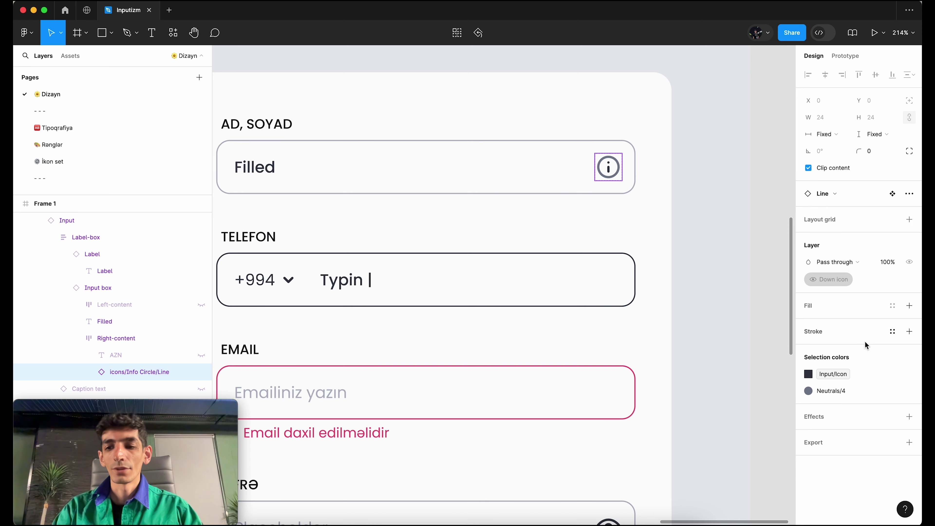
Recolour the info-circle icon from Neutrals/4 to Input/Icon.
left_click(840, 391)
type("ic")
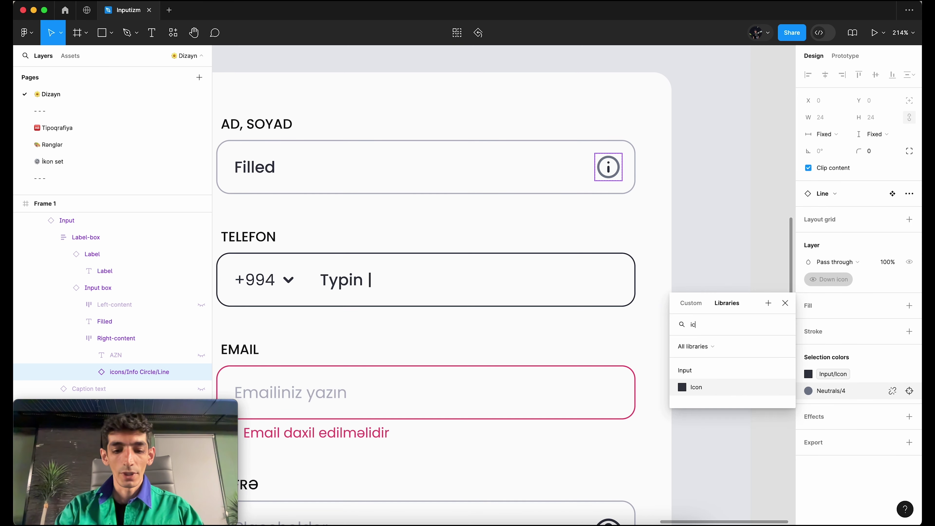
type("o")
left_click(739, 388)
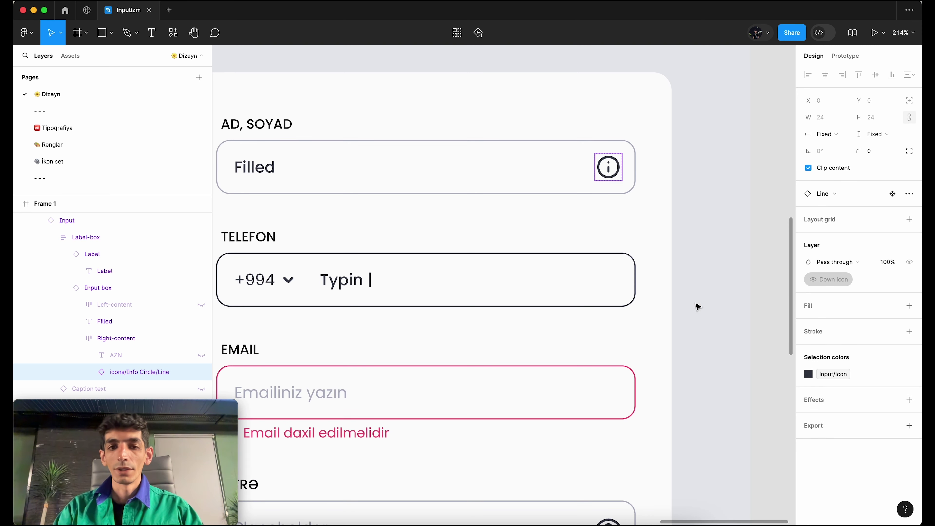
scroll(692, 291, "down", 5)
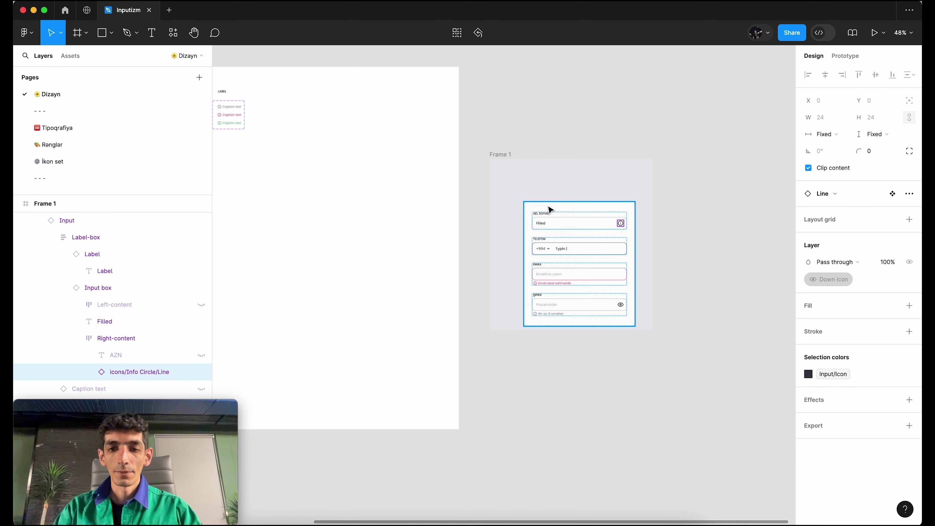
Centre the Qeydiyyat form card horizontally and vertically within Frame 1.
left_click(549, 209)
left_click(823, 75)
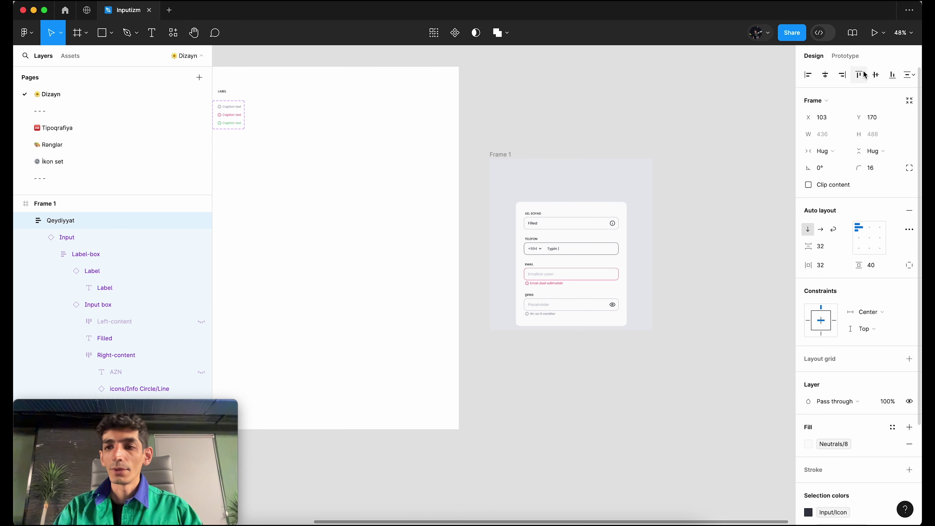
left_click(875, 74)
scroll(746, 222, "up", 3)
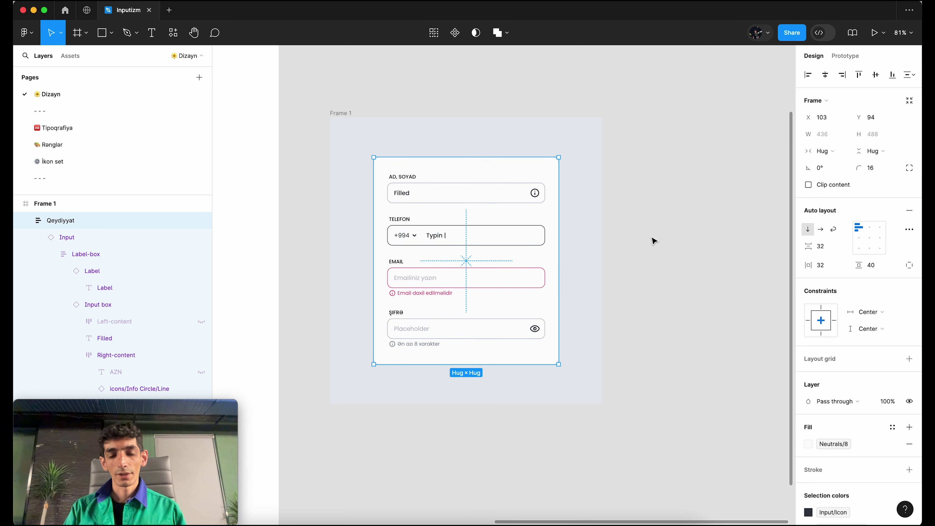
scroll(651, 232, "right", 2)
scroll(652, 231, "down", 1)
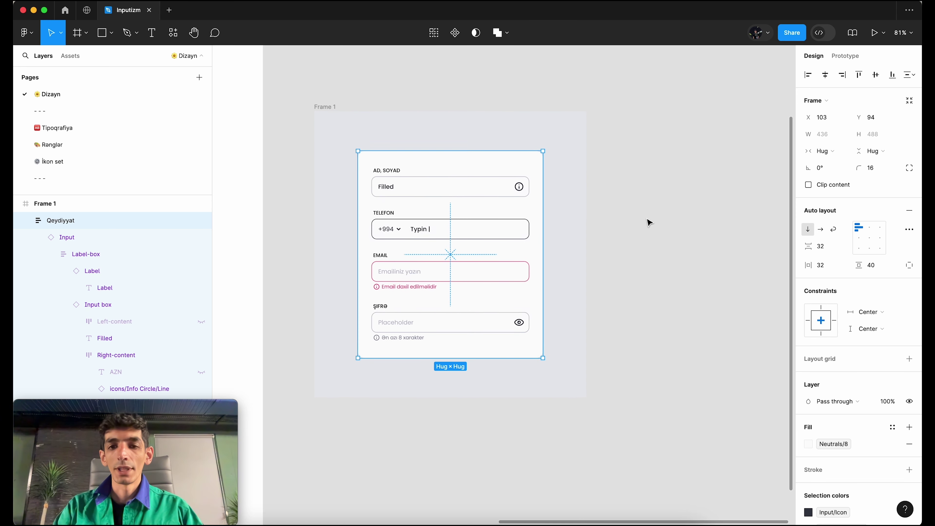
scroll(650, 223, "right", 2)
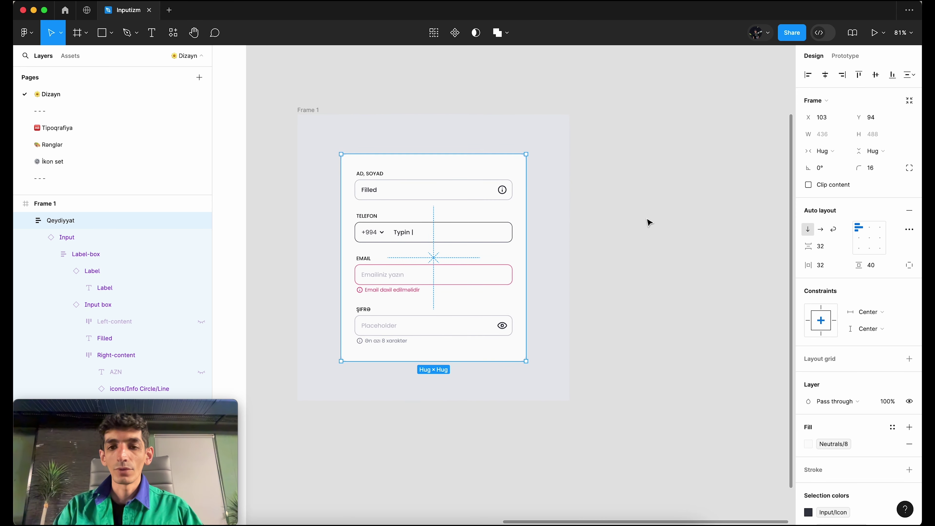
left_click(685, 202)
Rename the Input variables' Value mode to Light and add a second mode named Dark.
left_click(909, 123)
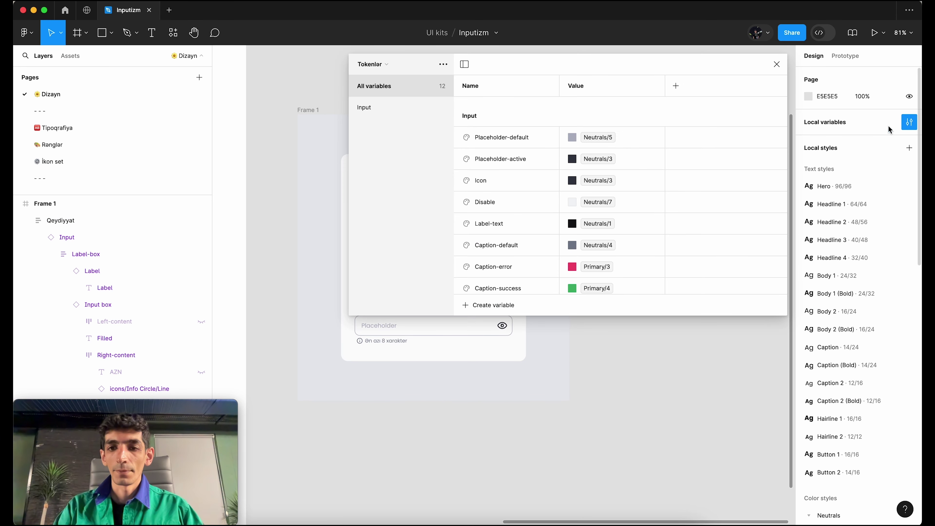
scroll(380, 383, "up", 3)
scroll(379, 383, "left", 1)
scroll(379, 385, "down", 2)
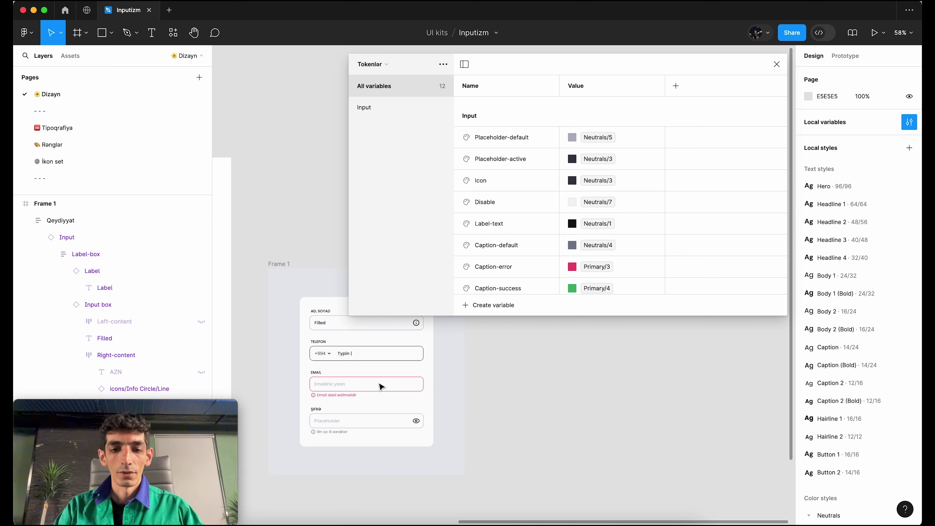
scroll(379, 385, "up", 2)
scroll(380, 386, "up", 1)
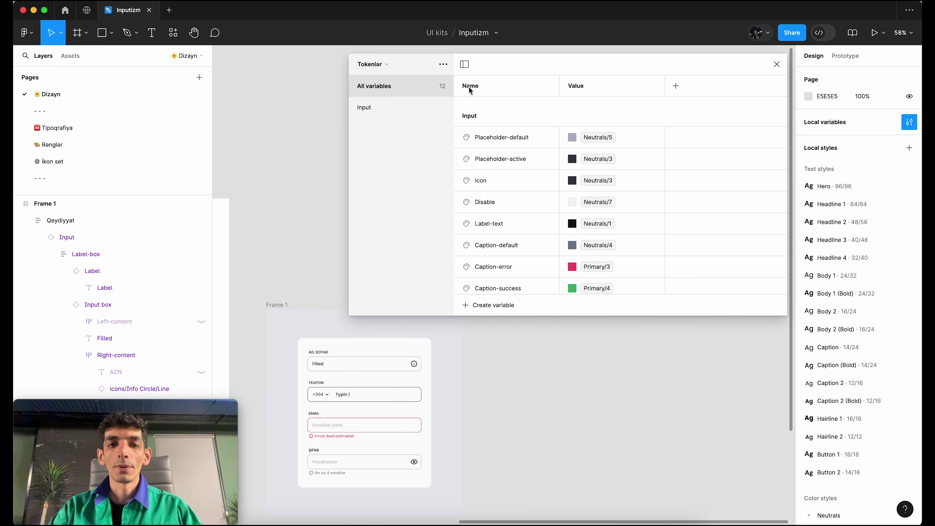
left_click(370, 109)
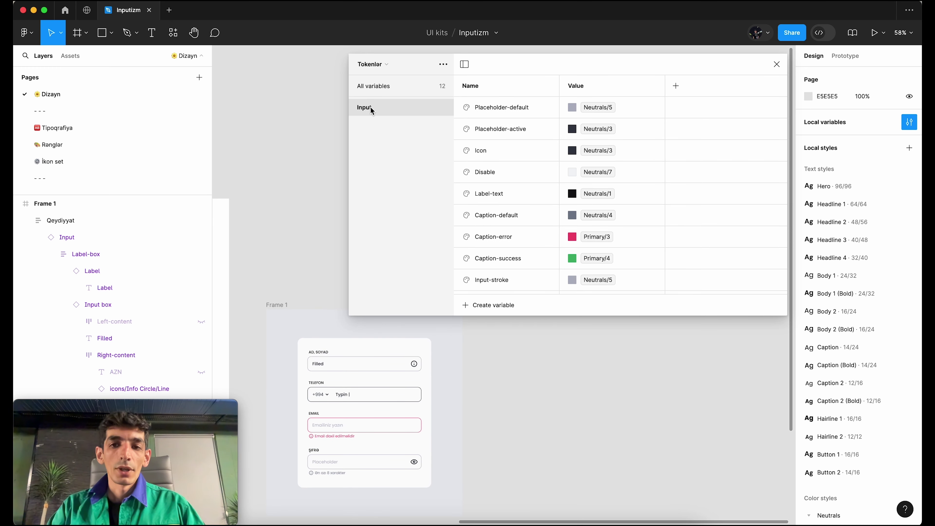
double_click(576, 86)
type("Light")
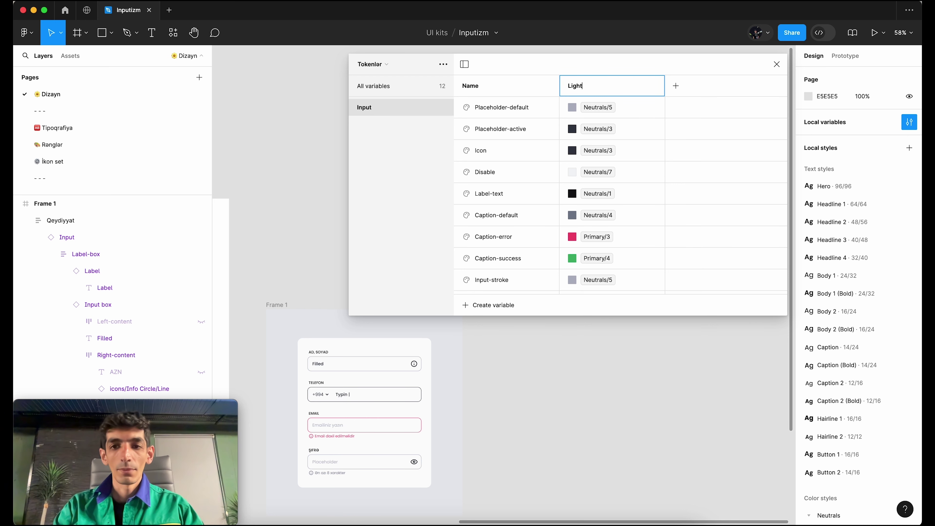
key("Tab")
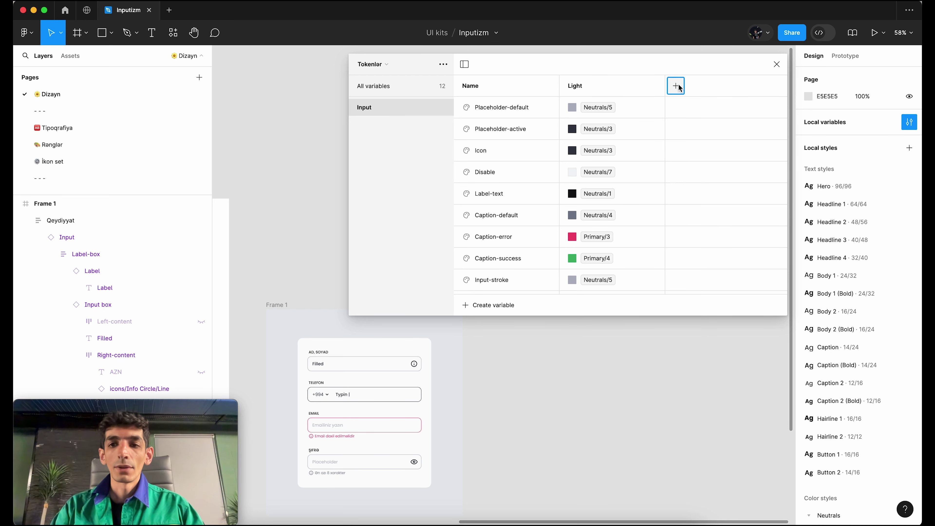
left_click(680, 88)
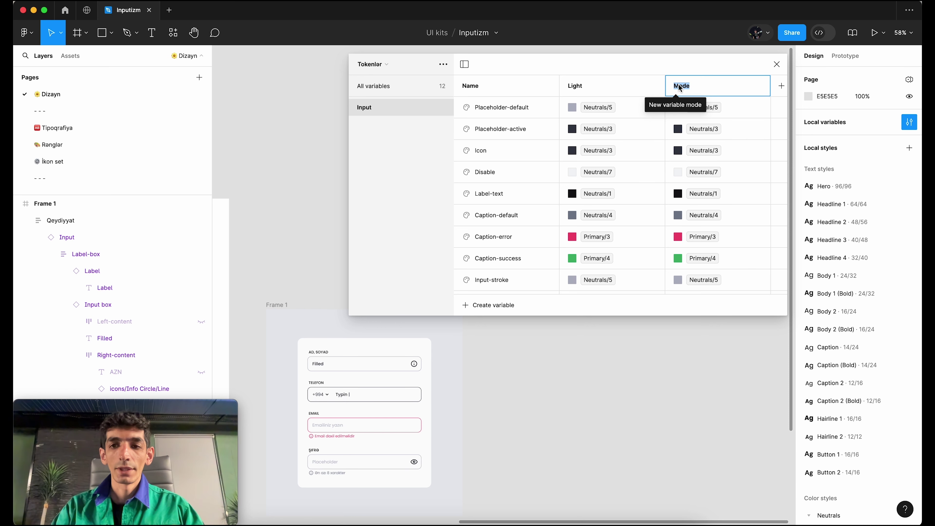
type("Dark")
key("Return")
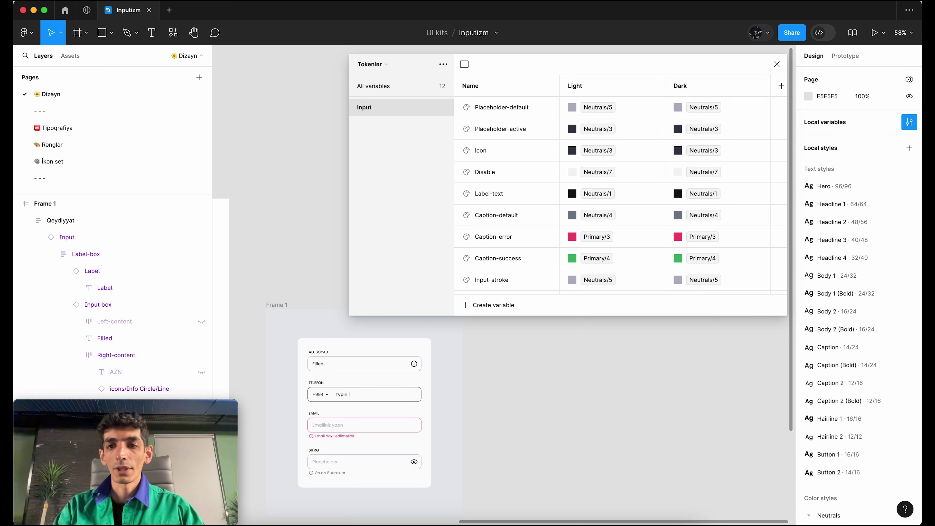
Select the Qeydiyyat form frame to inspect its properties.
scroll(324, 368, "up", 5)
left_click(427, 324)
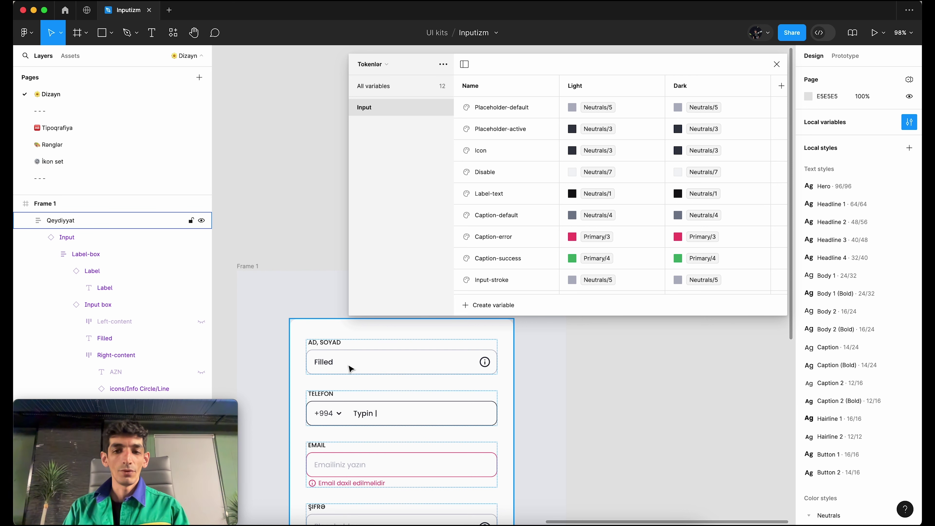
left_click(528, 400)
scroll(530, 405, "up", 2)
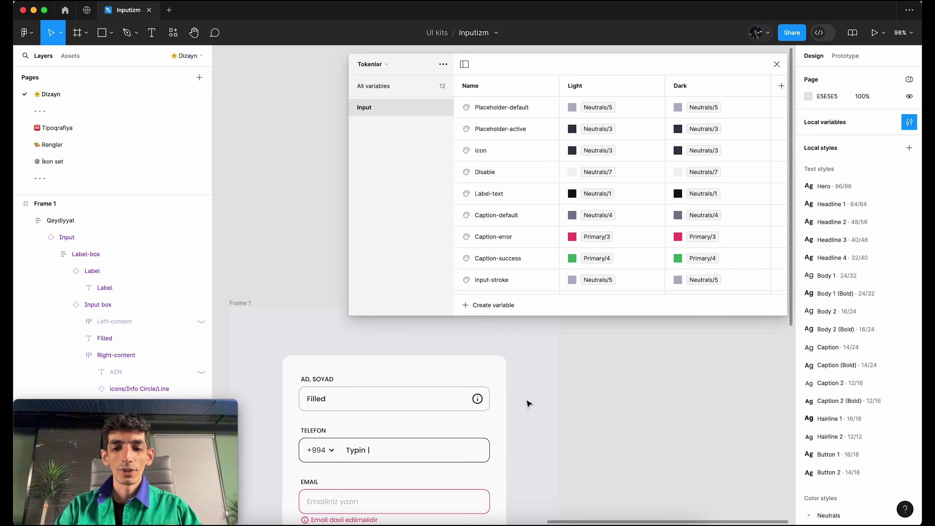
left_click(471, 370)
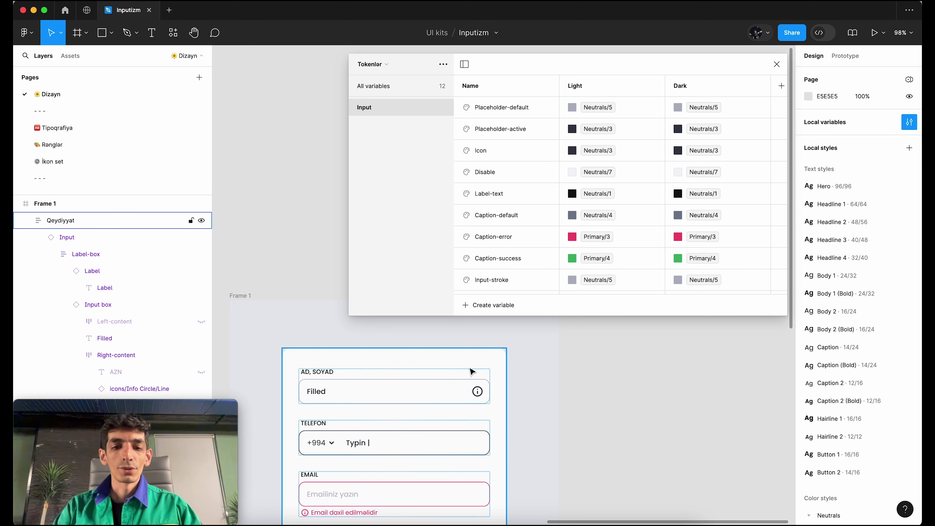
left_click(480, 367)
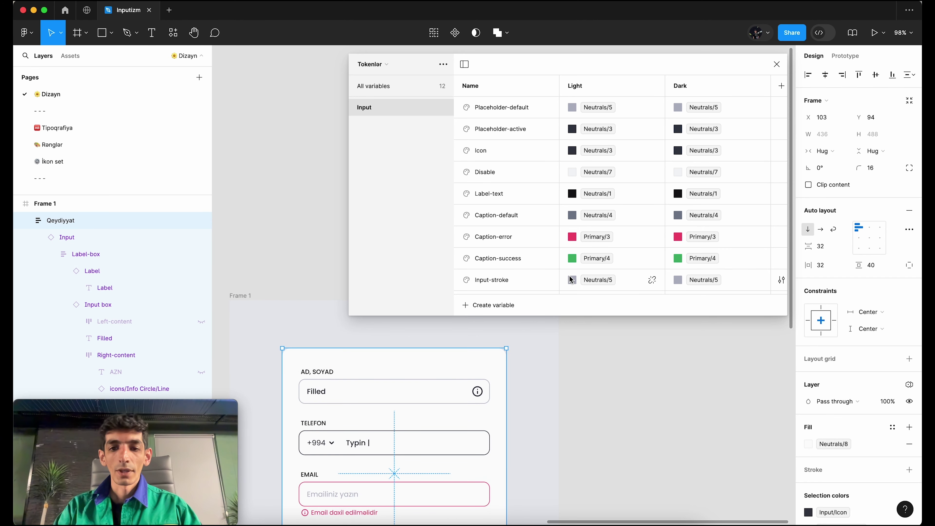
scroll(515, 196, "down", 2)
scroll(563, 206, "down", 1)
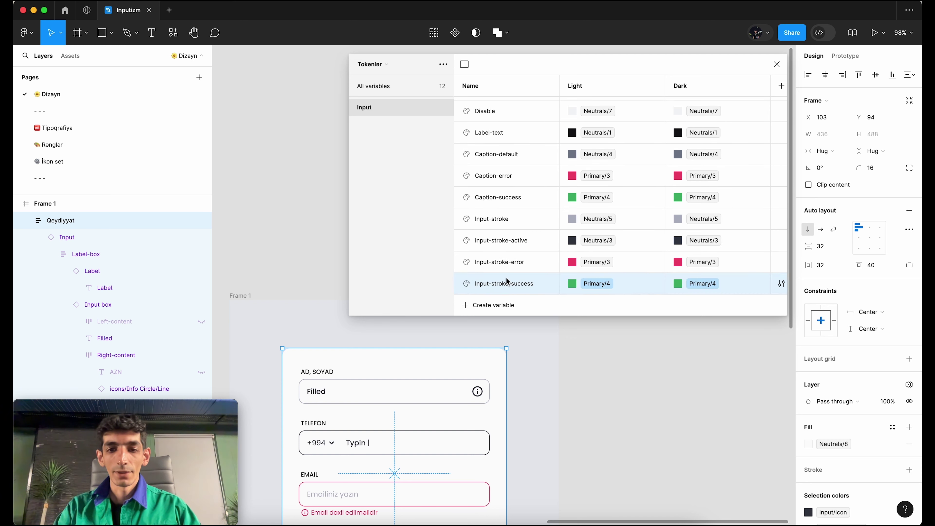
scroll(558, 284, "up", 3)
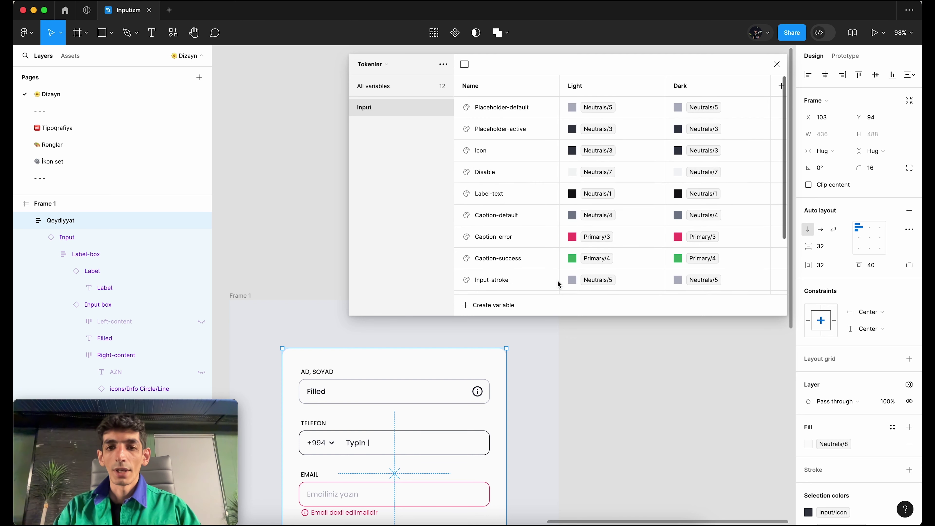
Duplicate Placeholder-default as a new Surface-primary variable placed above it.
left_click(537, 104)
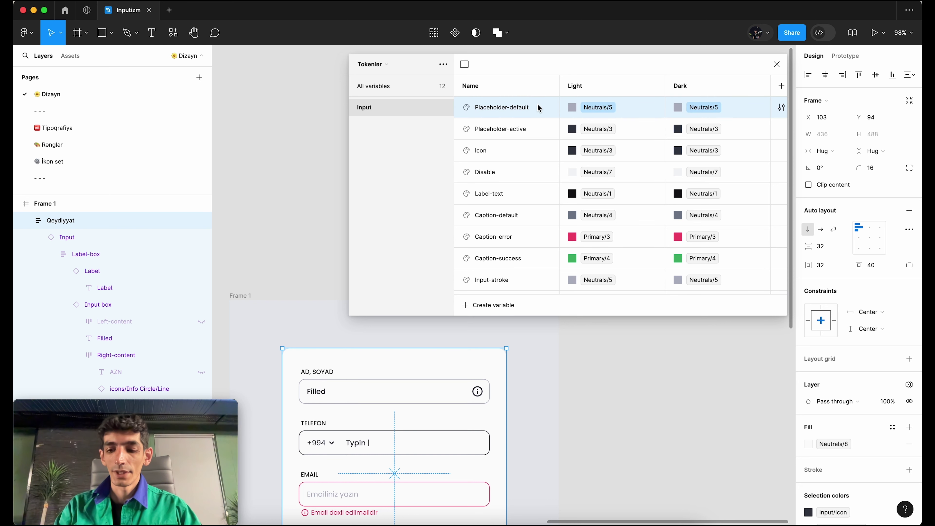
key("ctrl+d")
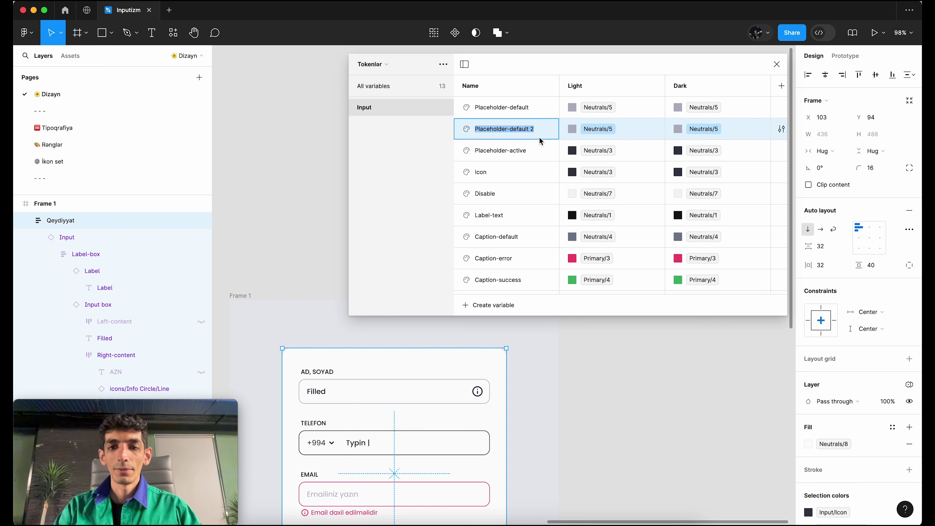
key("Return")
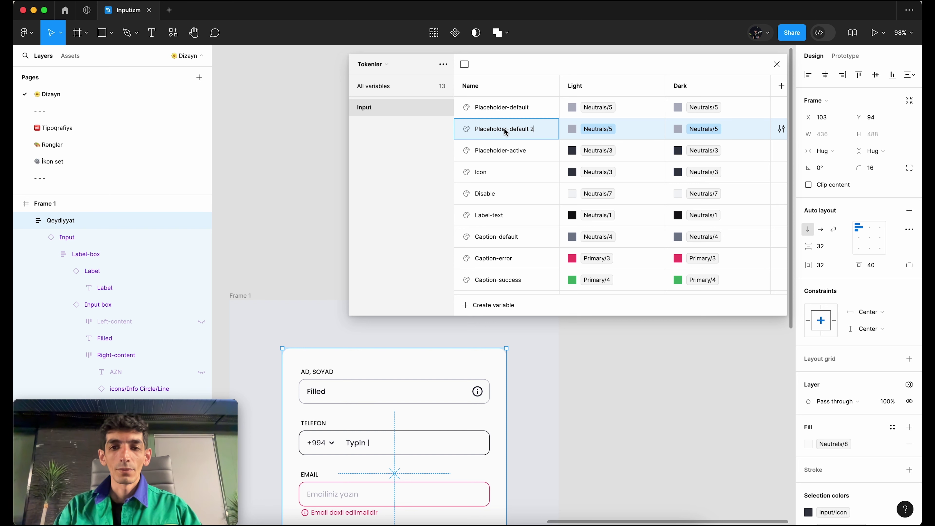
type("S")
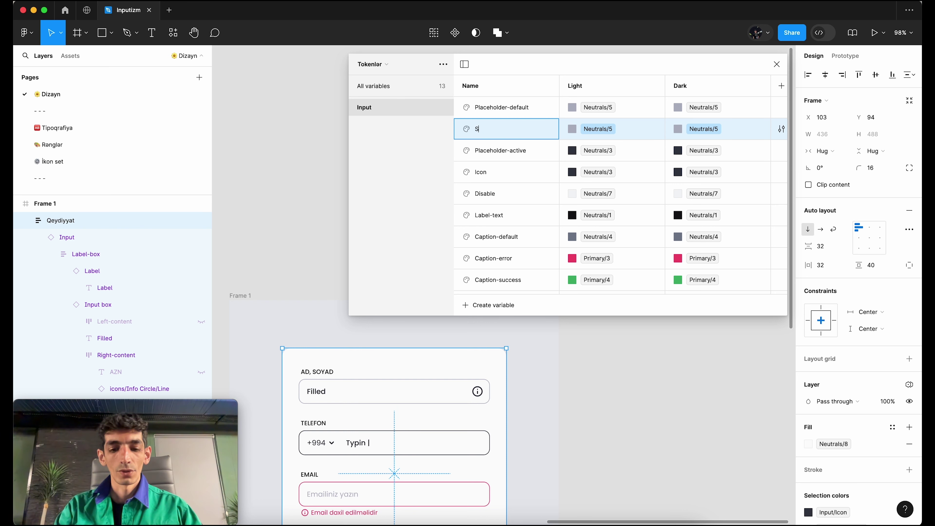
type("urface-primary")
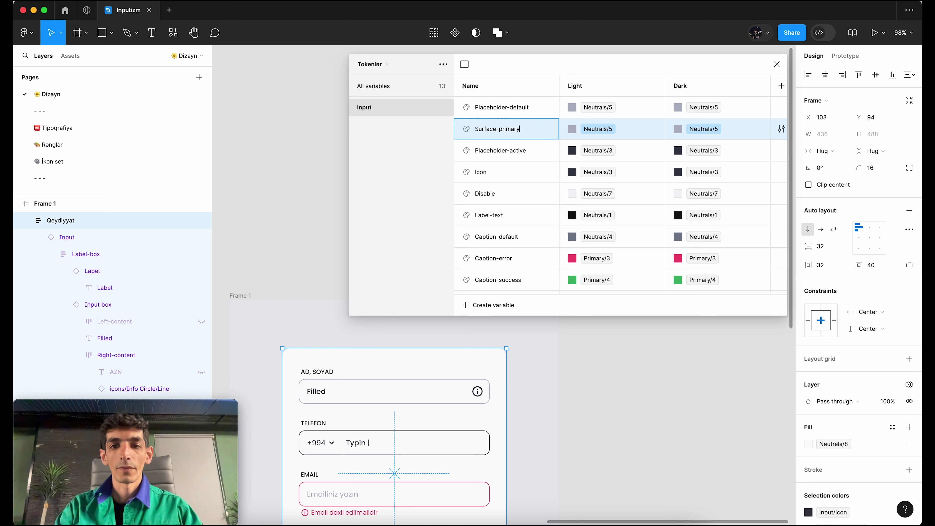
key("Return")
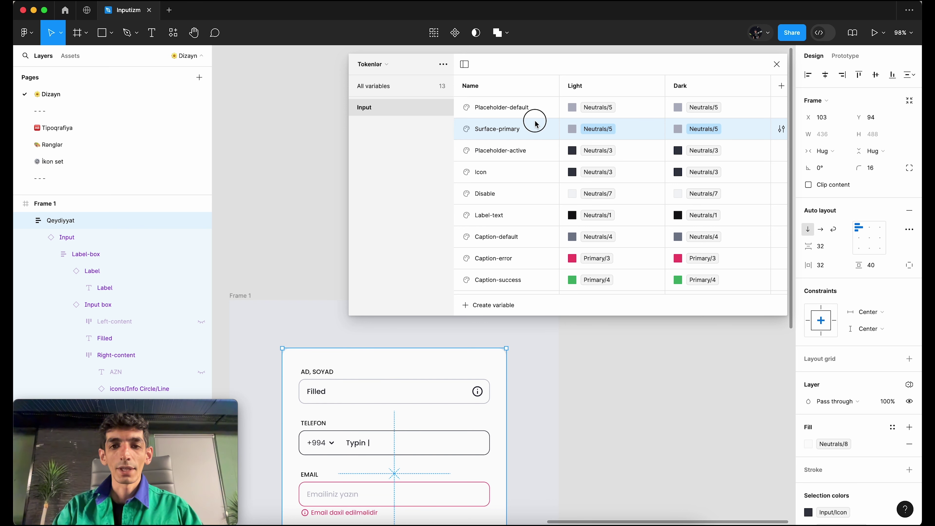
left_click_drag(535, 123, 538, 103)
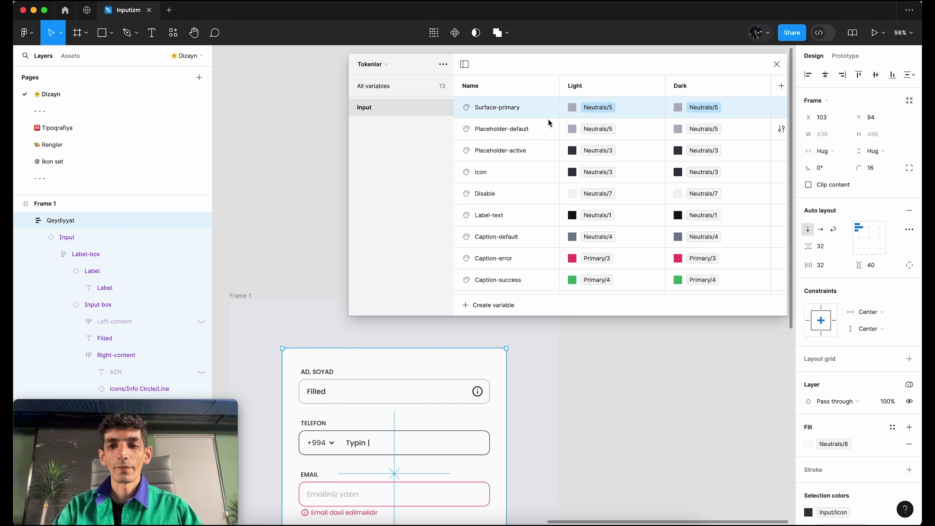
Set Surface-primary's Light value to Neutrals 8.
left_click(597, 108)
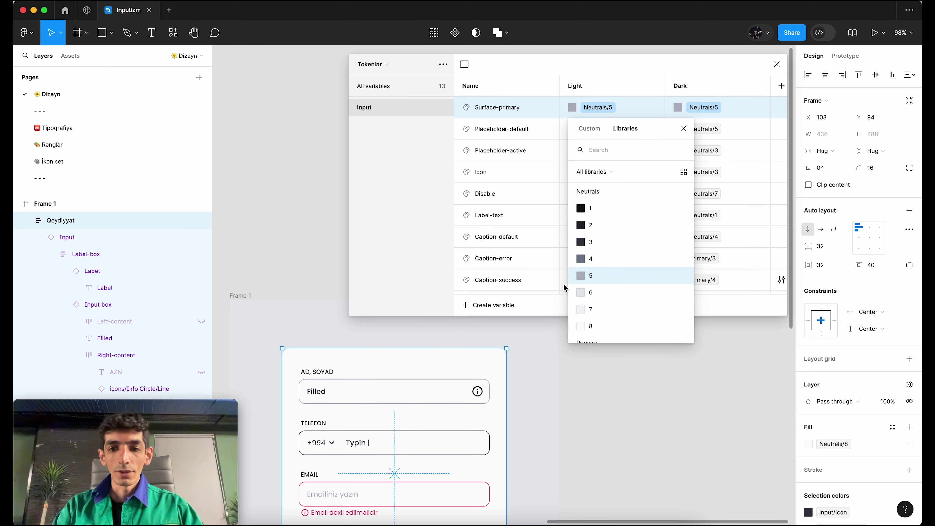
scroll(631, 284, "down", 2)
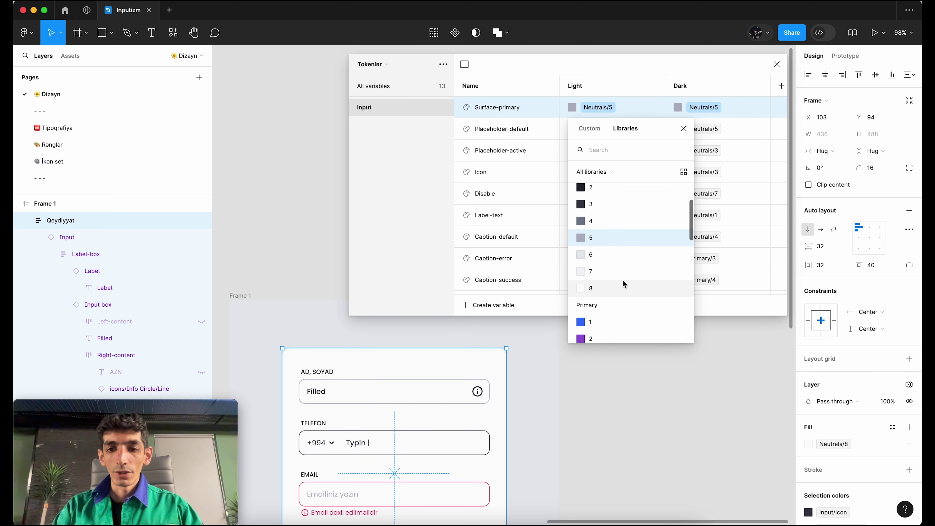
left_click(590, 288)
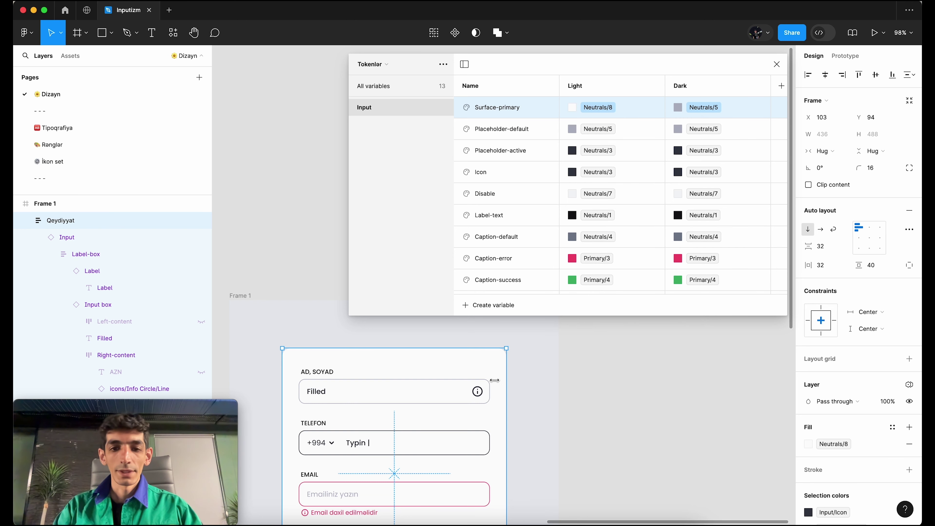
scroll(832, 357, "down", 3)
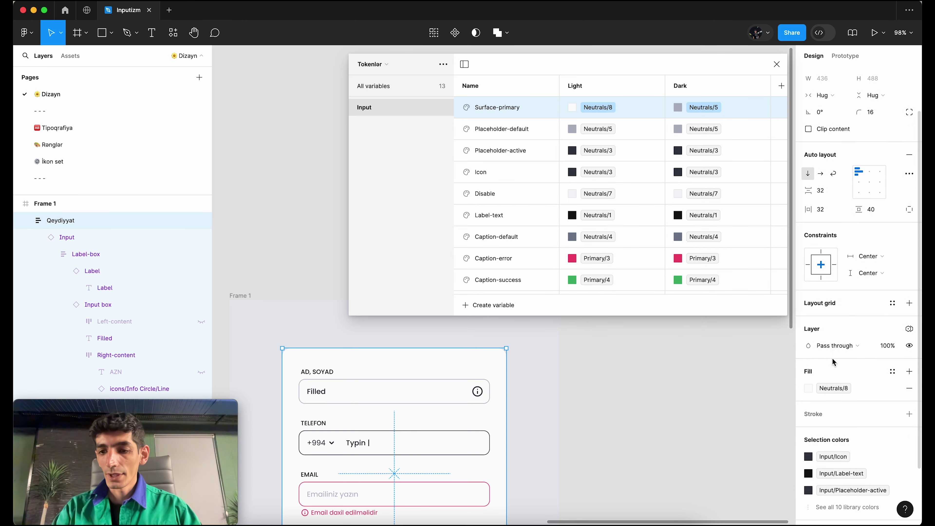
scroll(830, 355, "down", 2)
Bind the Qeydiyyat form card's fill to the Input/Surface-primary variable.
left_click(829, 352)
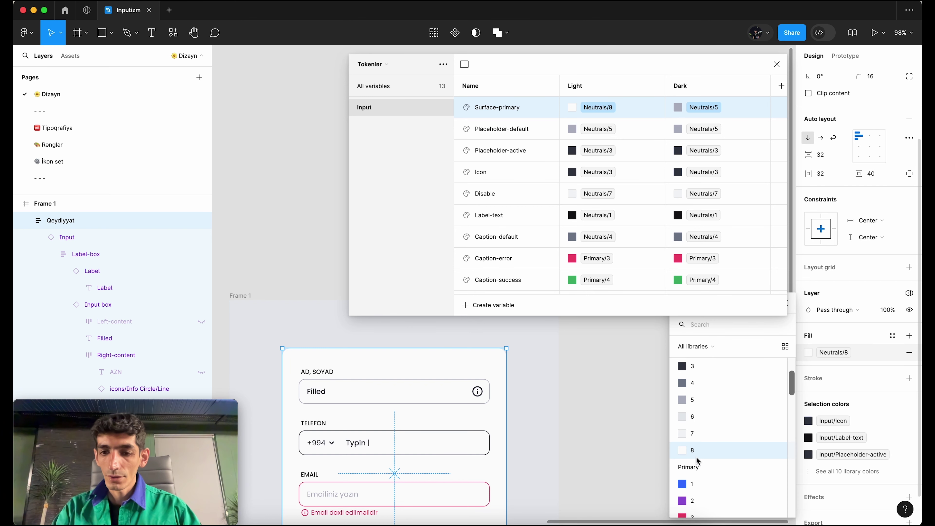
scroll(711, 447, "down", 3)
scroll(705, 438, "down", 2)
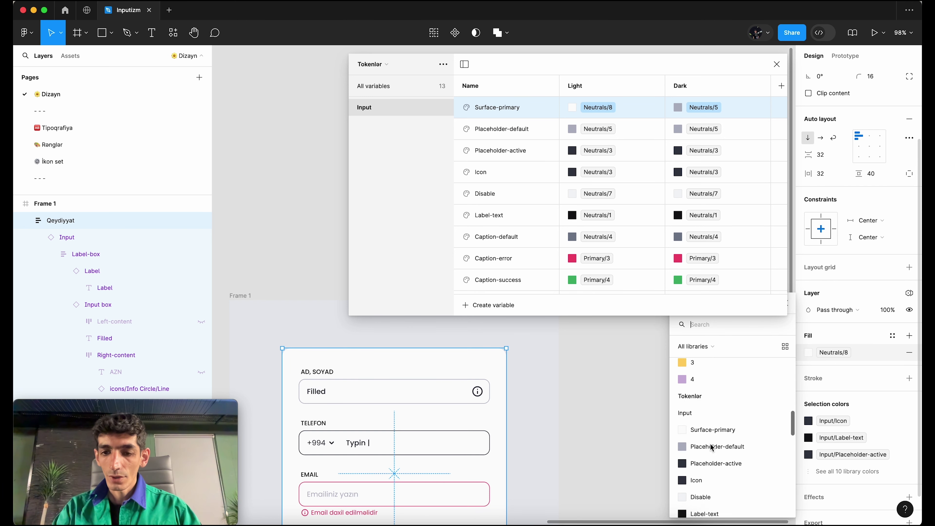
left_click(702, 429)
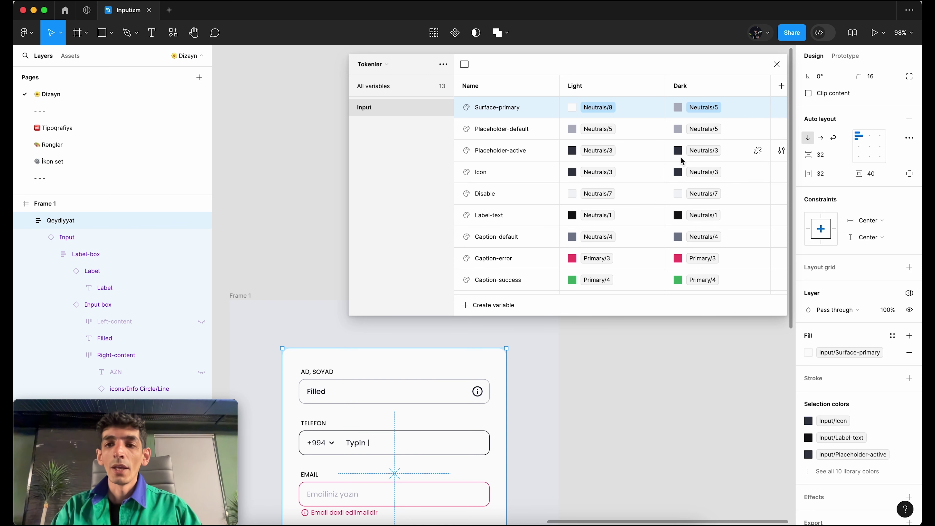
scroll(505, 366, "down", 5)
left_click(298, 327)
scroll(298, 327, "right", 5)
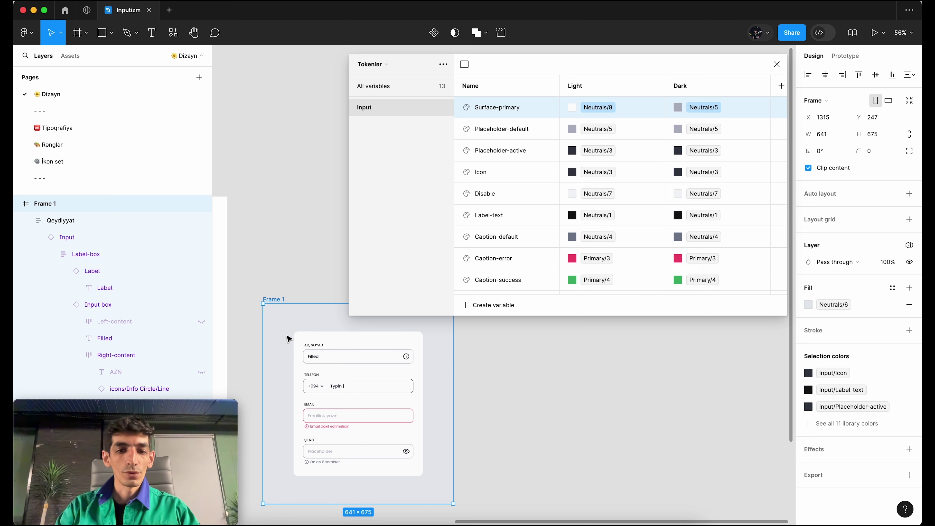
Rename Frame 1 to Light.
scroll(279, 334, "up", 2)
scroll(280, 333, "left", 1)
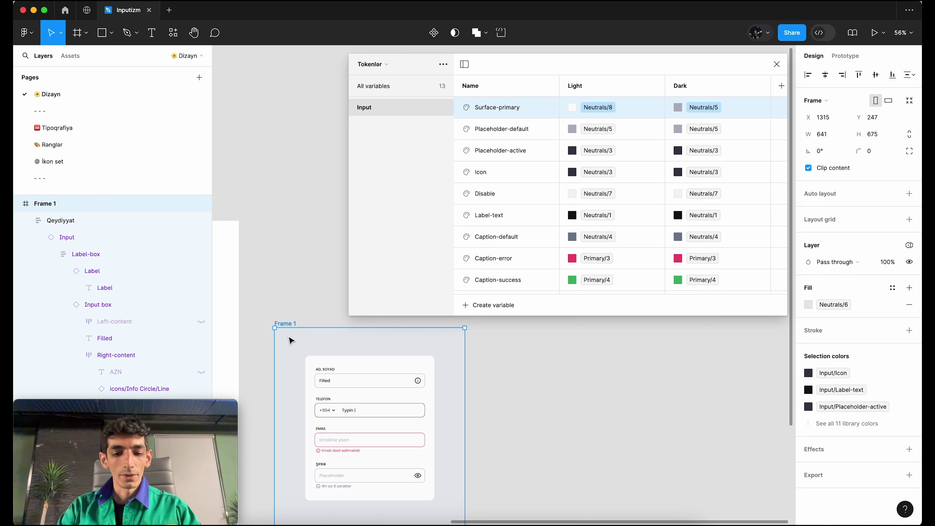
key("super+r")
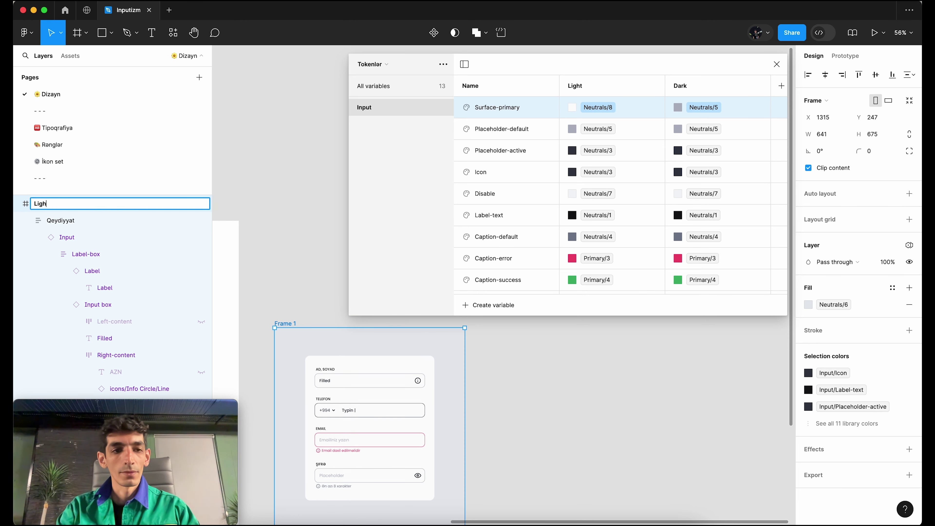
key("Return")
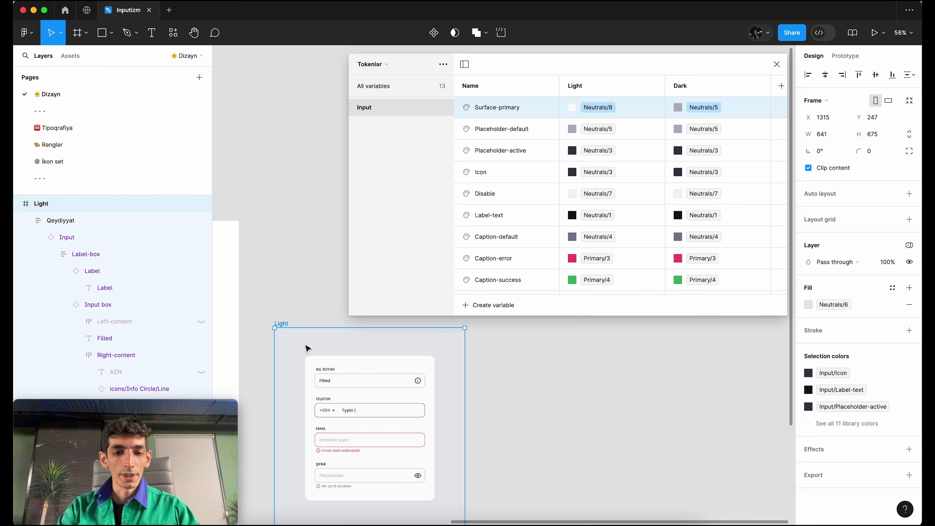
Alt-drag a copy of the Light frame to its right and name it Dark.
left_click_drag(307, 348, 673, 366)
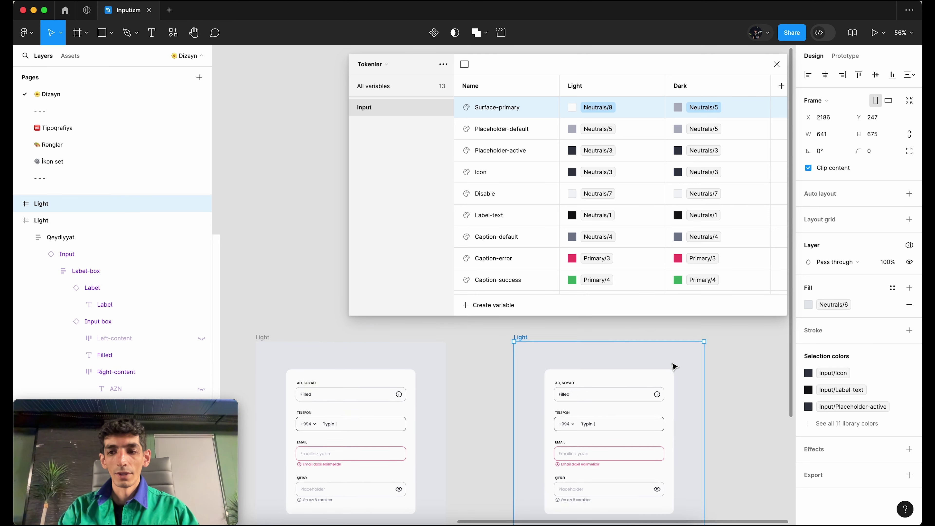
scroll(673, 366, "right", 1)
key("super+r")
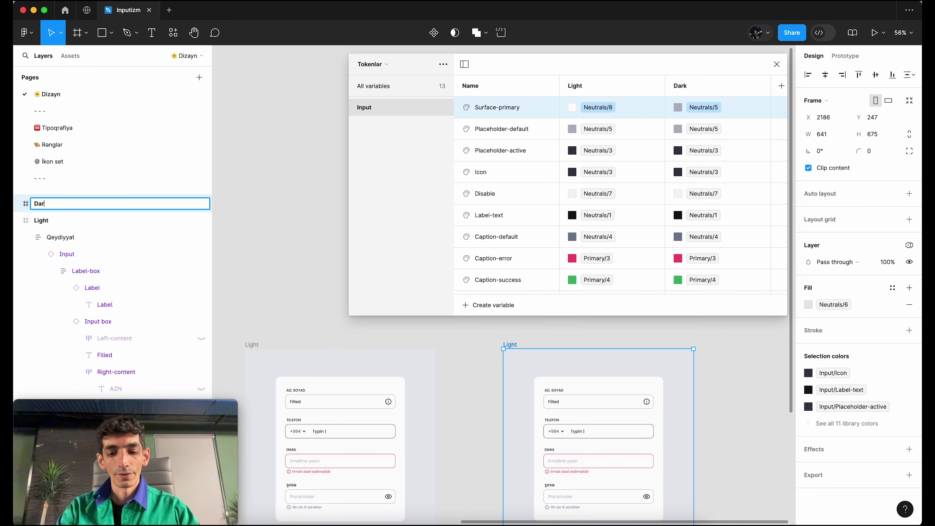
type("k")
key("Return")
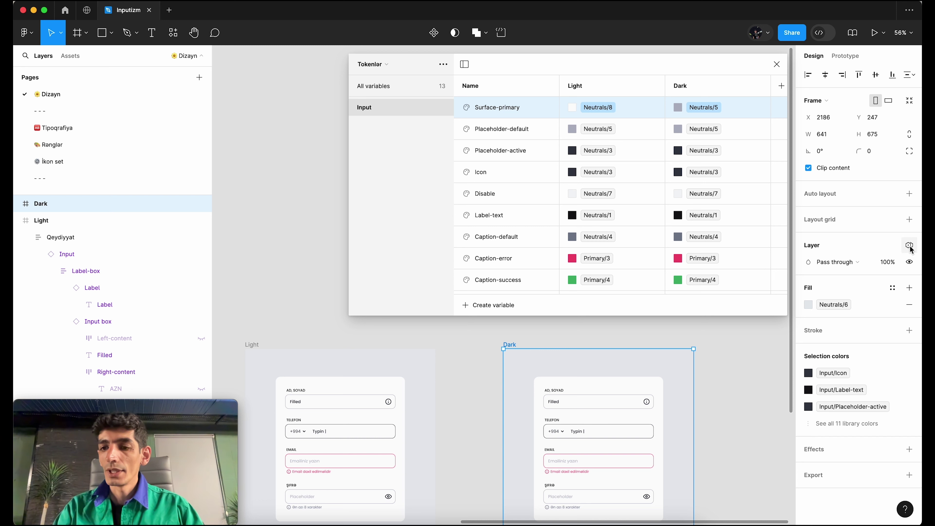
Check the page's variable mode options, leaving them unchanged.
left_click(731, 359)
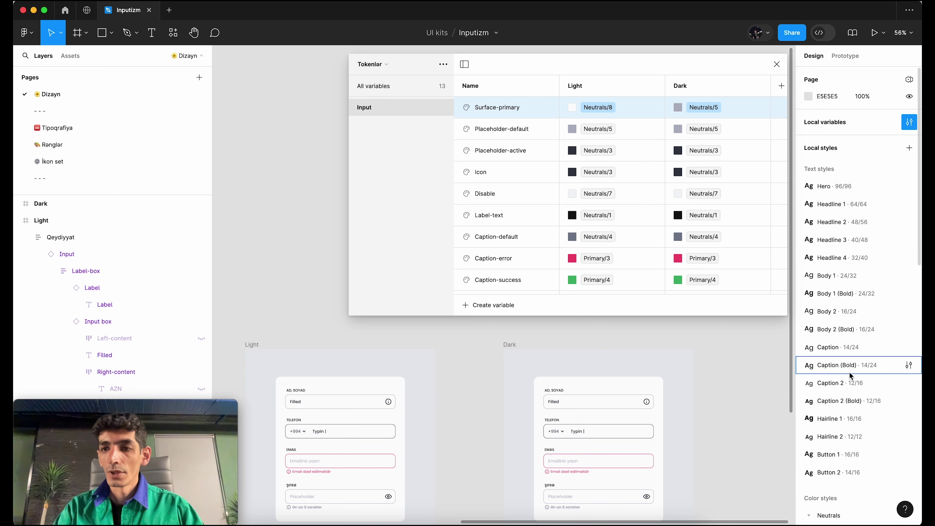
left_click(909, 79)
mouse_move(858, 113)
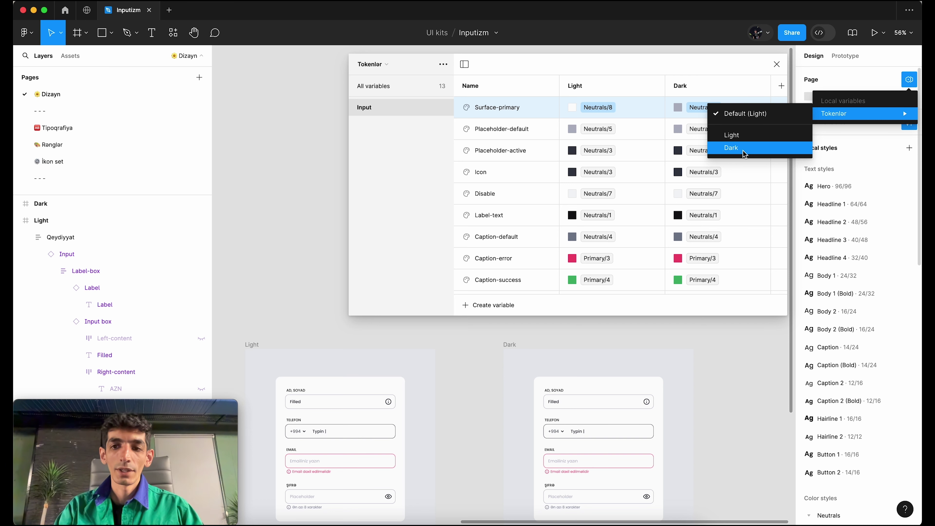
left_click(692, 376)
scroll(693, 378, "left", 3)
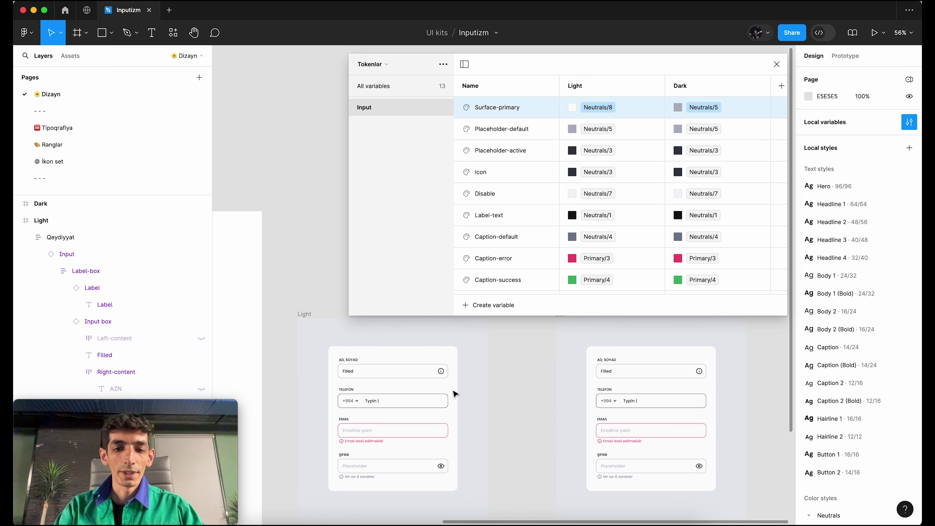
scroll(348, 370, "up", 2)
Assign Tokenlər mode Light to the Light frame and mode Dark to the Dark frame.
scroll(347, 369, "down", 1)
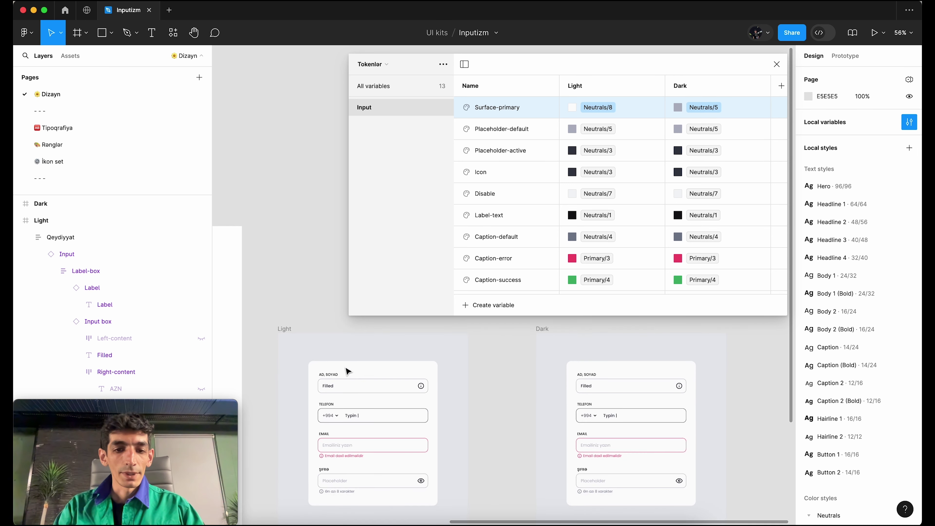
left_click(288, 332)
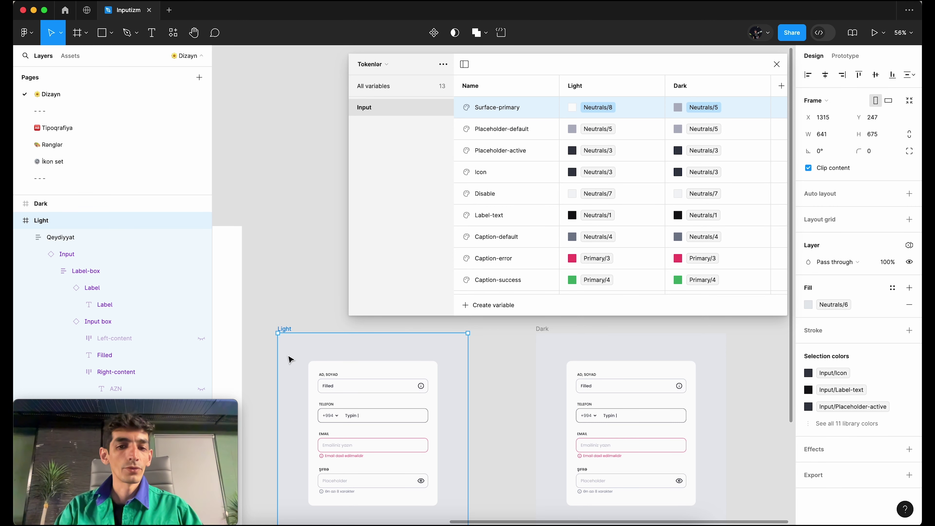
left_click(908, 243)
mouse_move(862, 278)
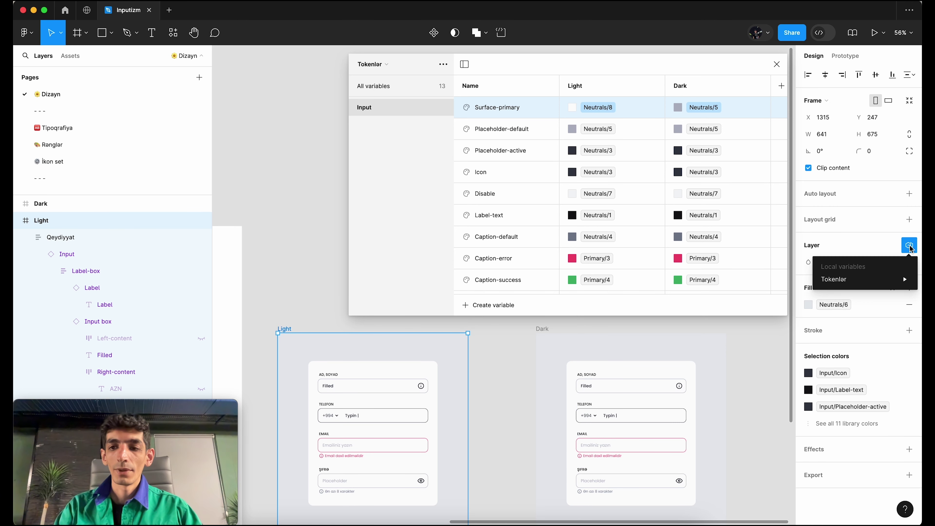
left_click(743, 300)
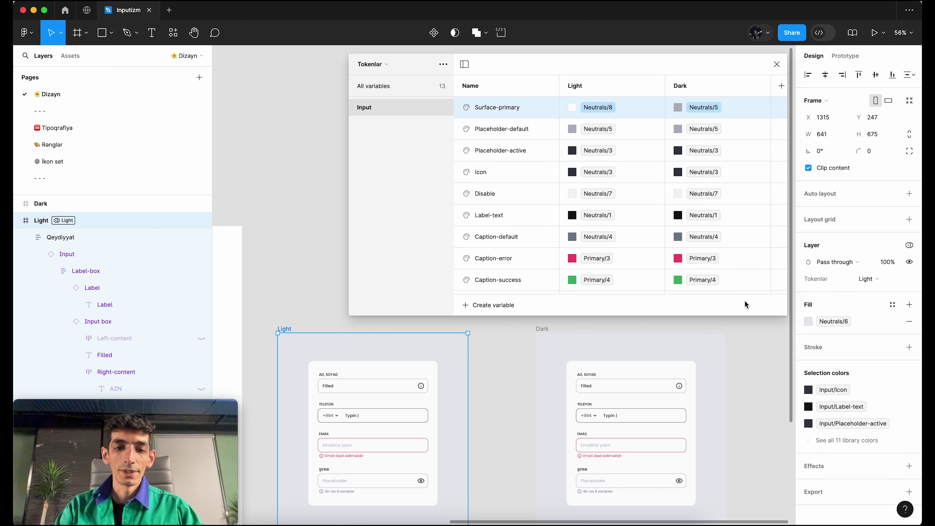
left_click(545, 331)
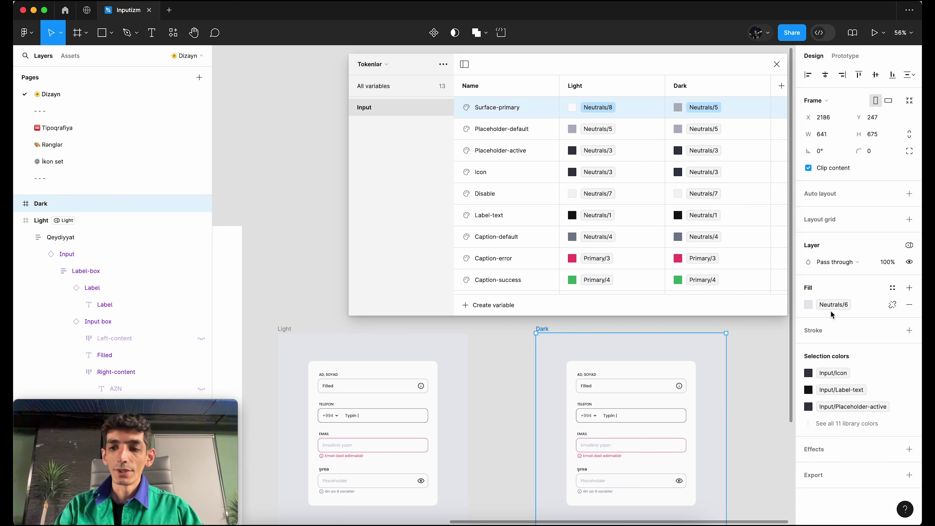
left_click(908, 248)
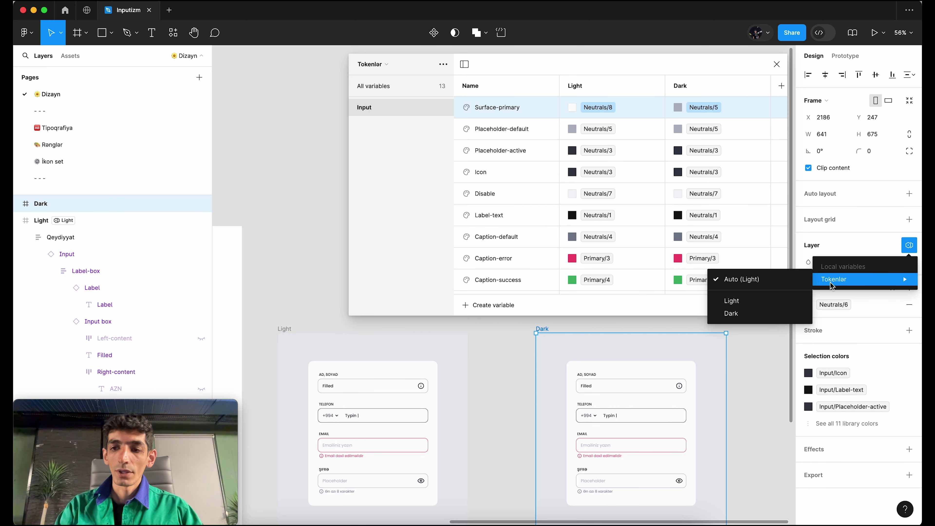
left_click(753, 314)
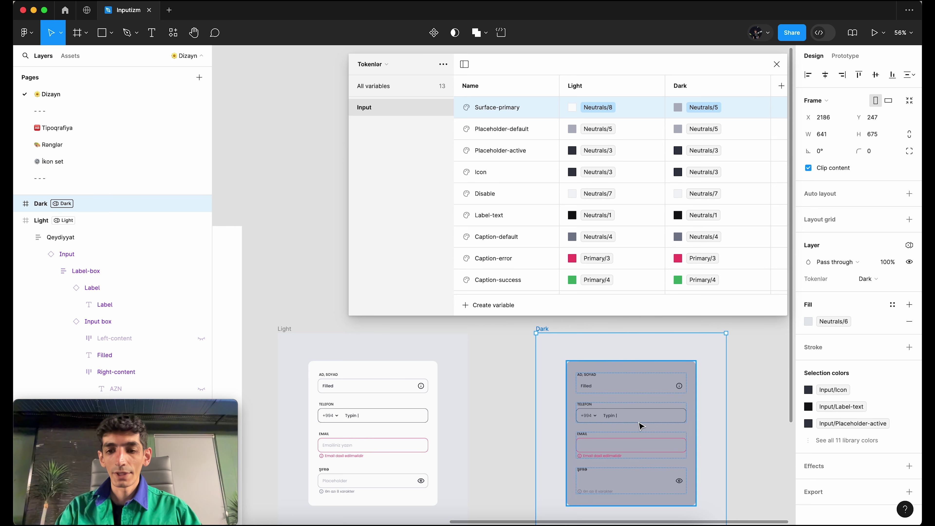
scroll(641, 425, "up", 3)
scroll(641, 425, "right", 2)
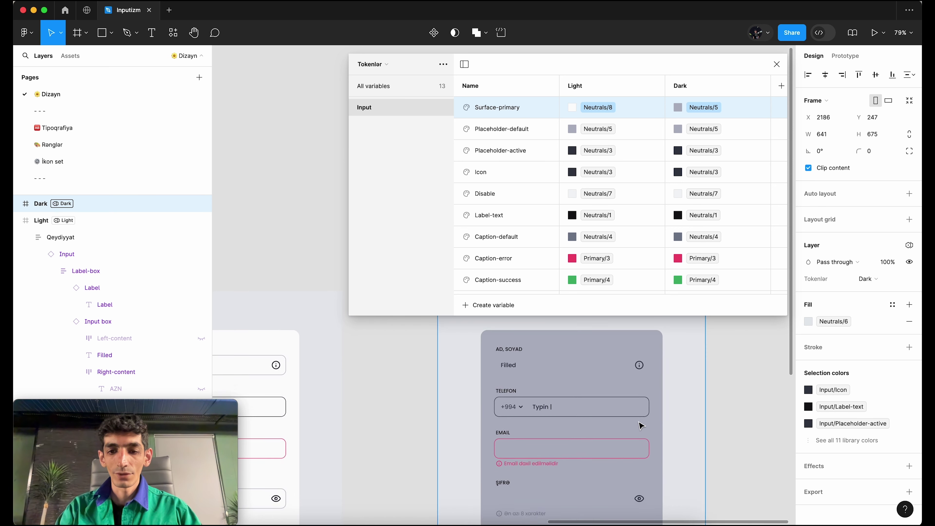
scroll(641, 425, "right", 3)
scroll(641, 425, "right", 1)
scroll(640, 425, "right", 1)
scroll(641, 426, "right", 2)
scroll(640, 425, "down", 2)
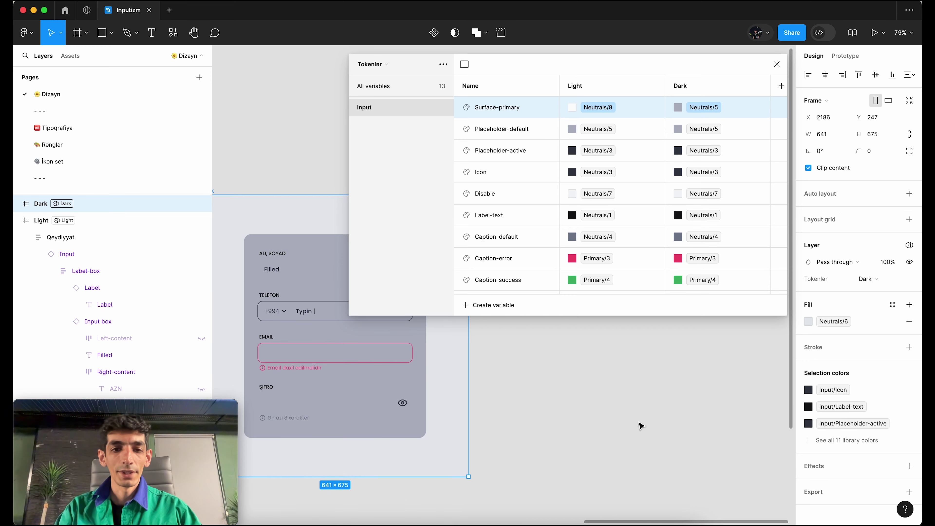
scroll(640, 425, "up", 2)
scroll(640, 425, "up", 1)
scroll(641, 425, "left", 2)
scroll(641, 425, "up", 1)
scroll(640, 425, "left", 1)
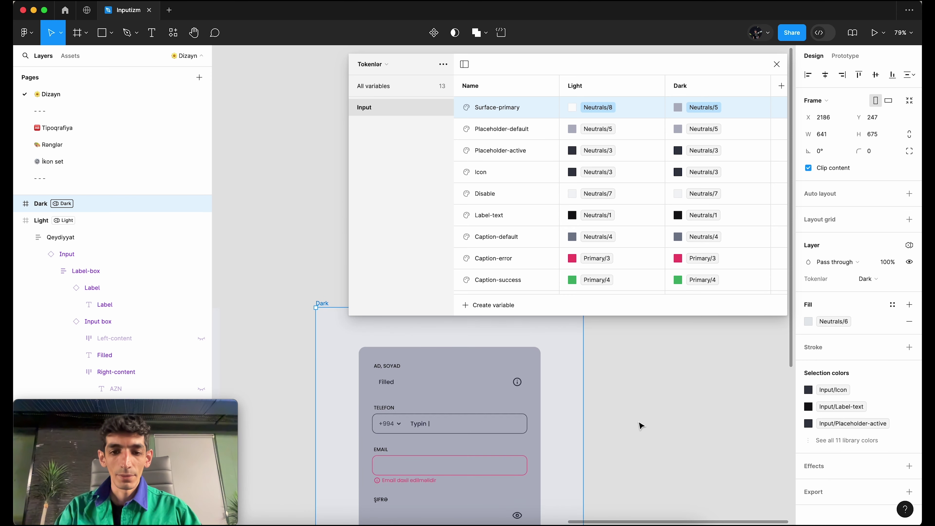
Set Surface-primary's Dark value to Neutrals 1.
left_click(702, 108)
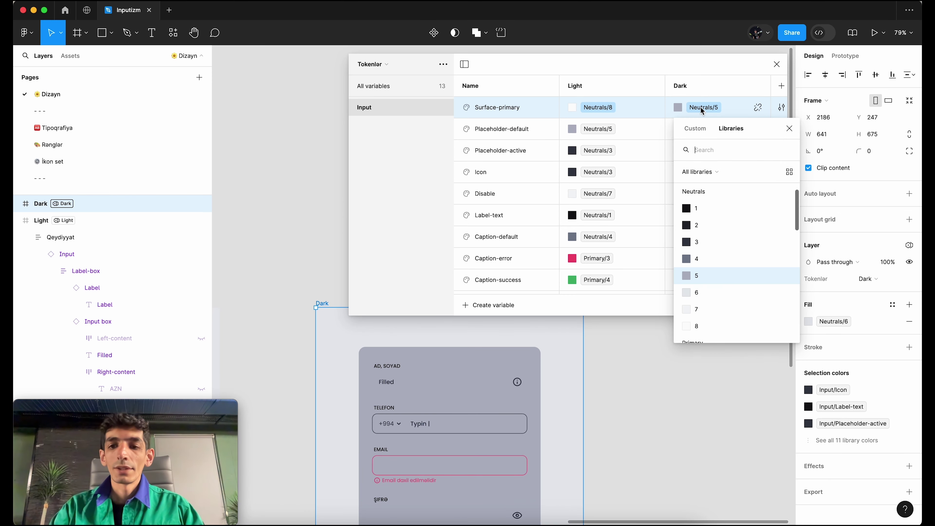
left_click(711, 214)
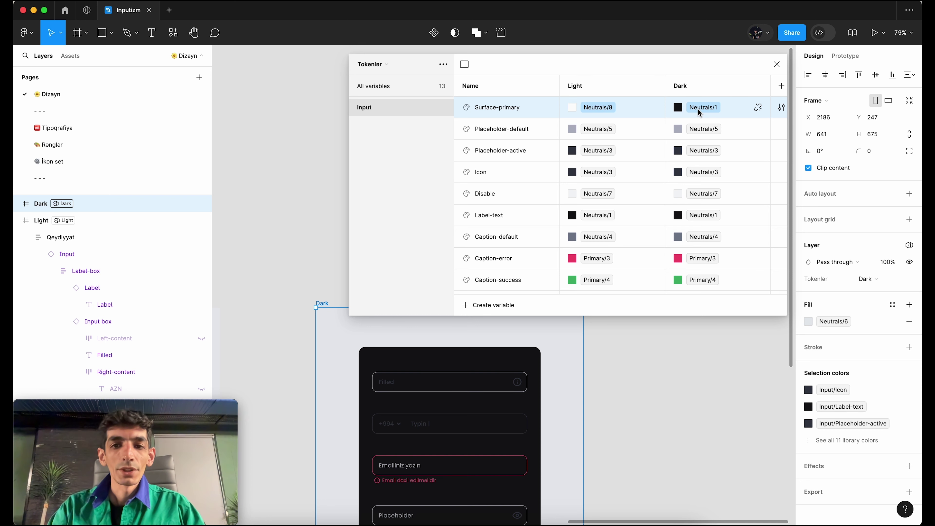
scroll(429, 395, "up", 4, "ctrl")
scroll(429, 395, "up", 1, "ctrl")
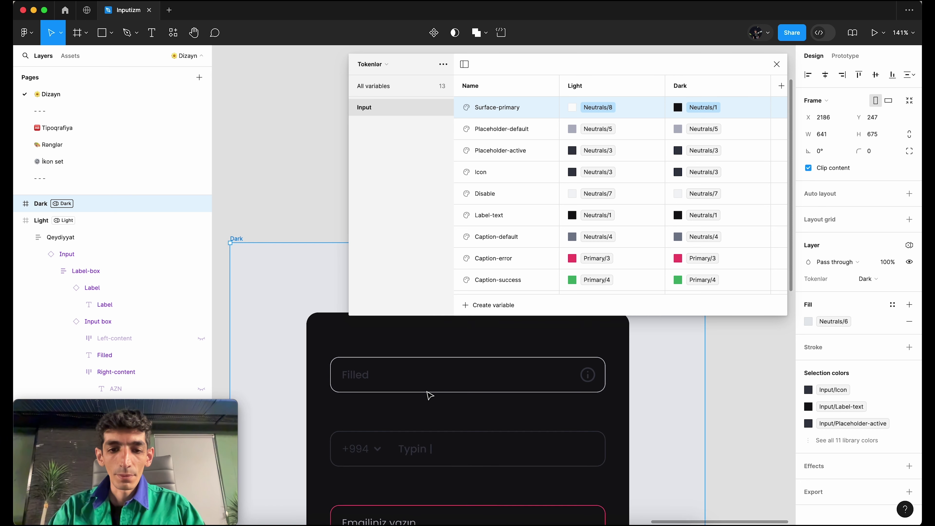
scroll(429, 395, "up", 1)
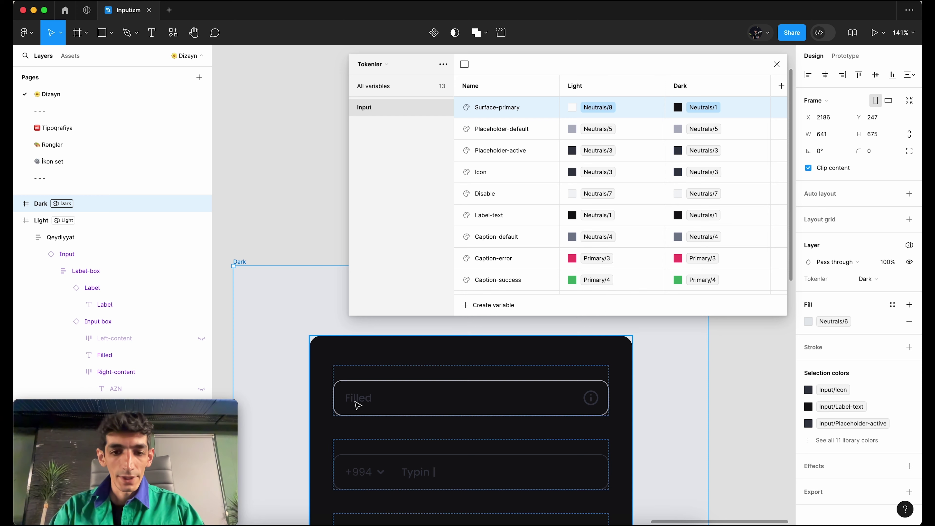
scroll(372, 401, "up", 3, "ctrl")
scroll(371, 401, "up", 2, "ctrl")
scroll(371, 401, "up", 2, "ctrl")
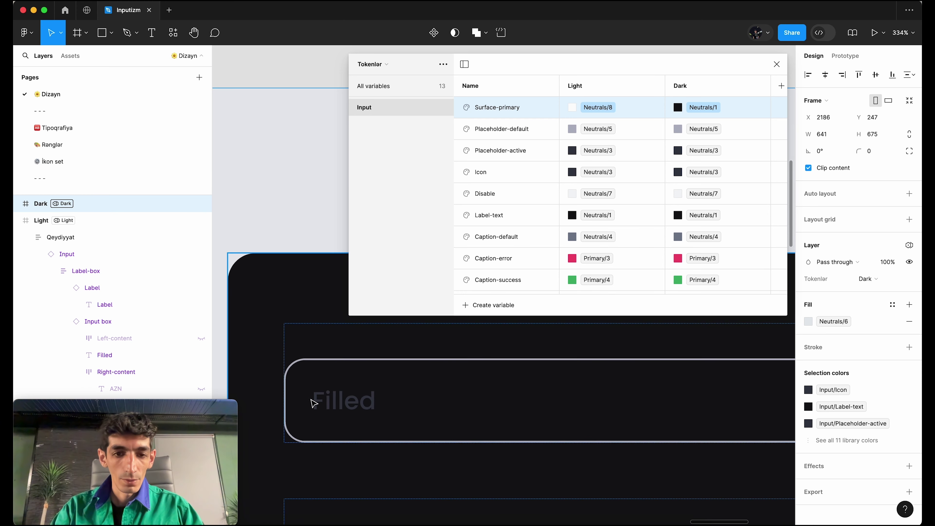
Try Neutrals/6 as Placeholder-default's Dark value.
left_click(700, 129)
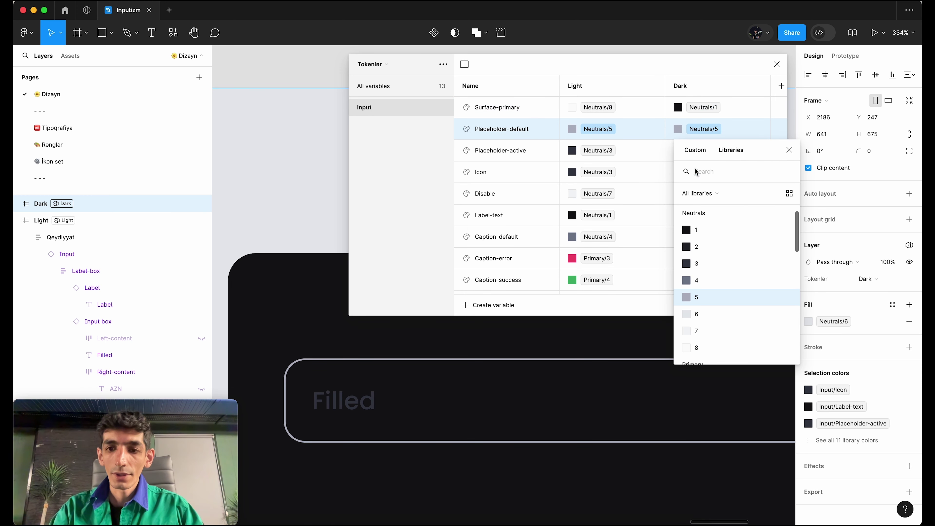
left_click(699, 314)
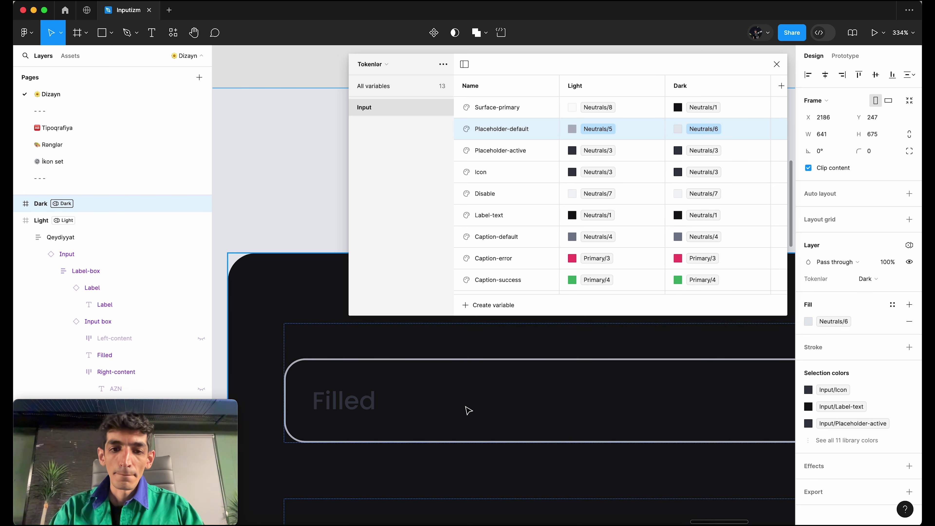
scroll(468, 410, "down", 1)
scroll(468, 410, "down", 3)
scroll(468, 410, "down", 2)
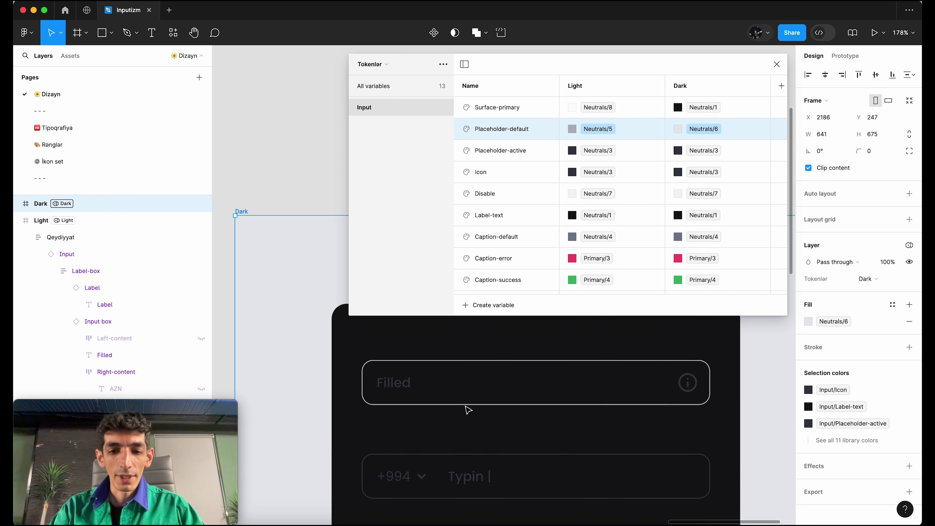
scroll(468, 410, "down", 1)
scroll(468, 410, "down", 4)
scroll(467, 409, "down", 1)
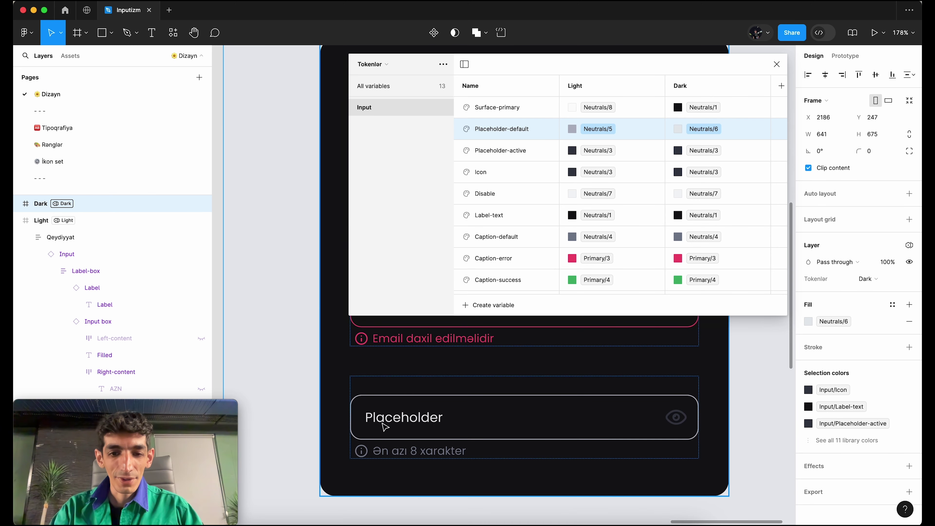
scroll(383, 425, "up", 5)
scroll(382, 425, "down", 1)
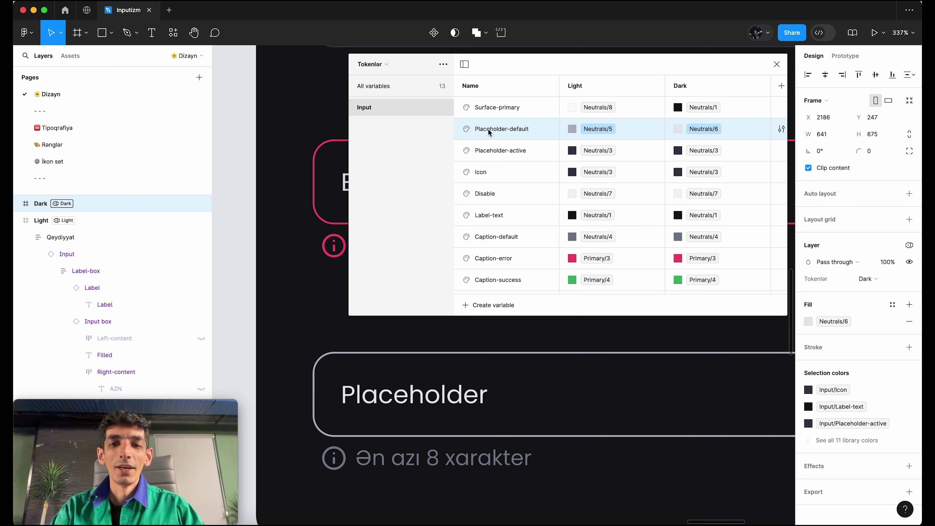
mouse_move(706, 149)
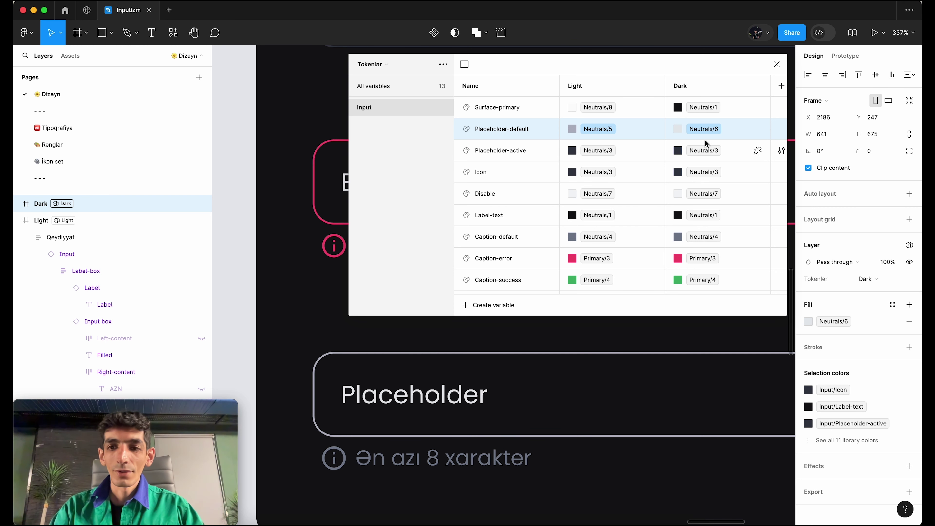
Settle Placeholder-default's Dark value on Neutrals/4 after briefly trying Neutrals/5.
left_click(706, 132)
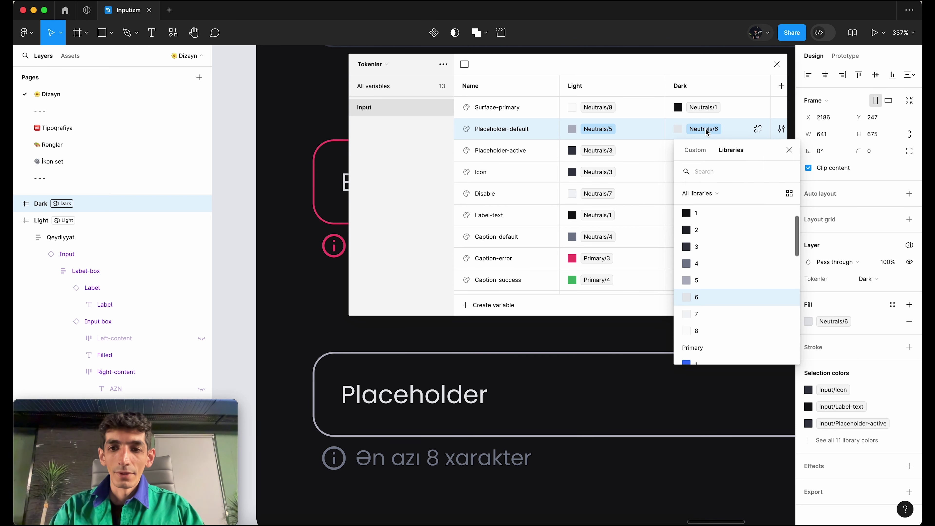
left_click(699, 281)
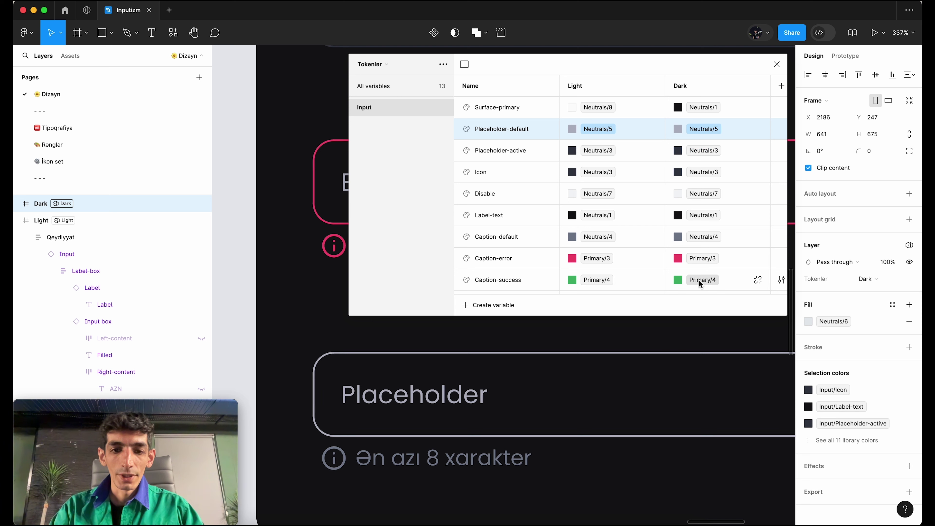
left_click(706, 129)
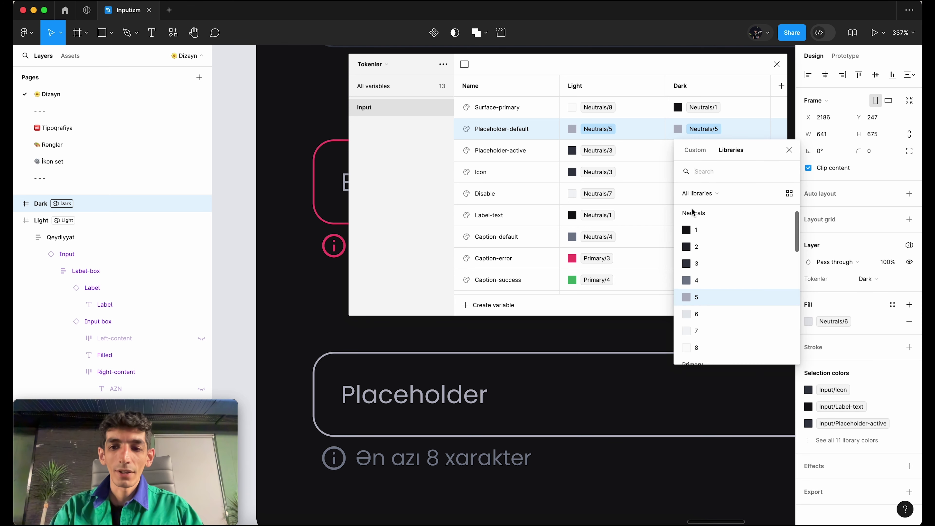
left_click(699, 280)
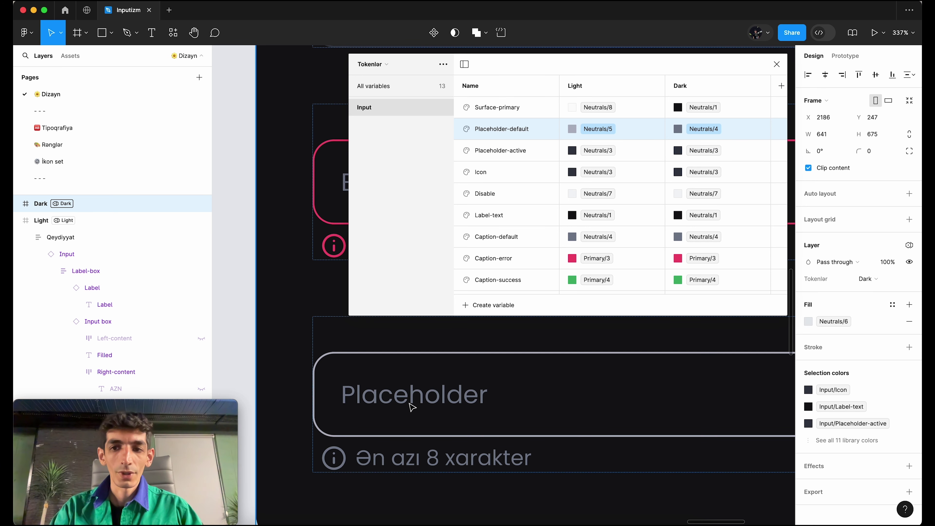
scroll(412, 407, "up", 2)
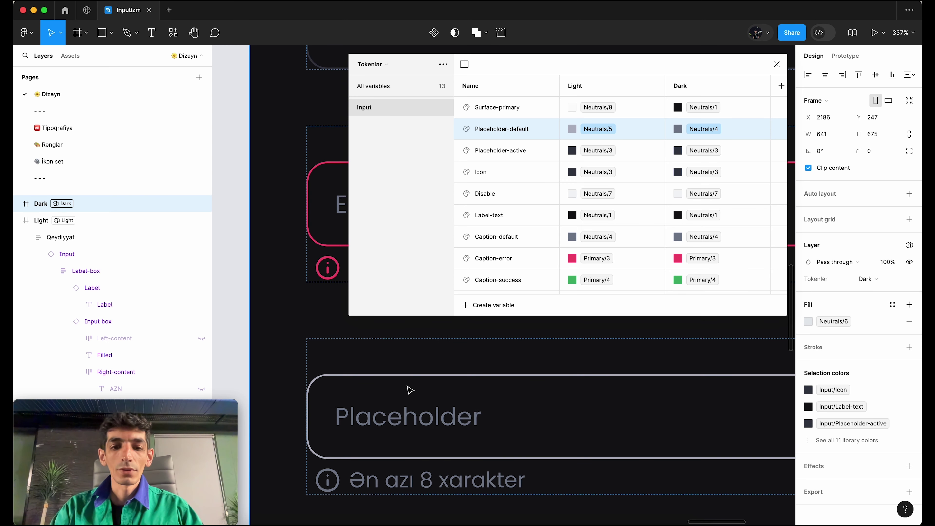
scroll(409, 393, "up", 10)
scroll(408, 393, "up", 5)
scroll(408, 393, "up", 6)
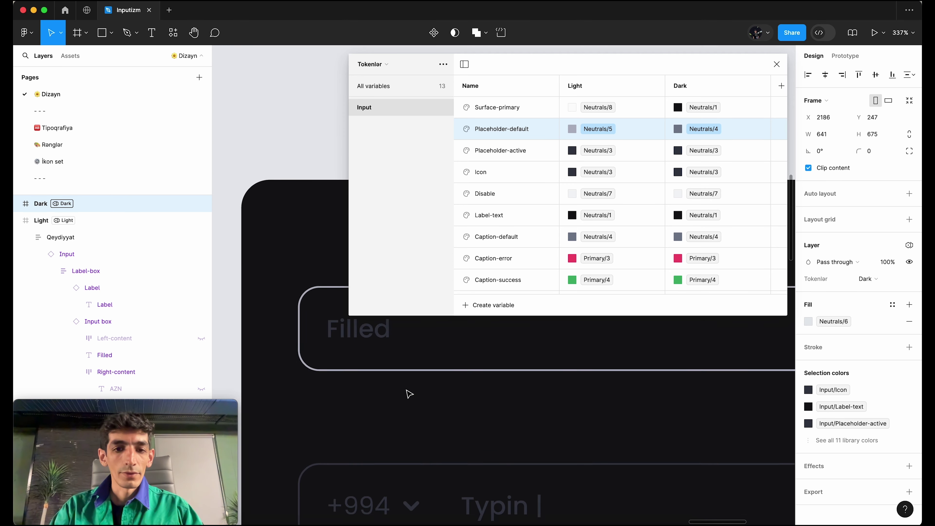
scroll(409, 394, "up", 3)
scroll(409, 393, "down", 6)
scroll(408, 393, "down", 3)
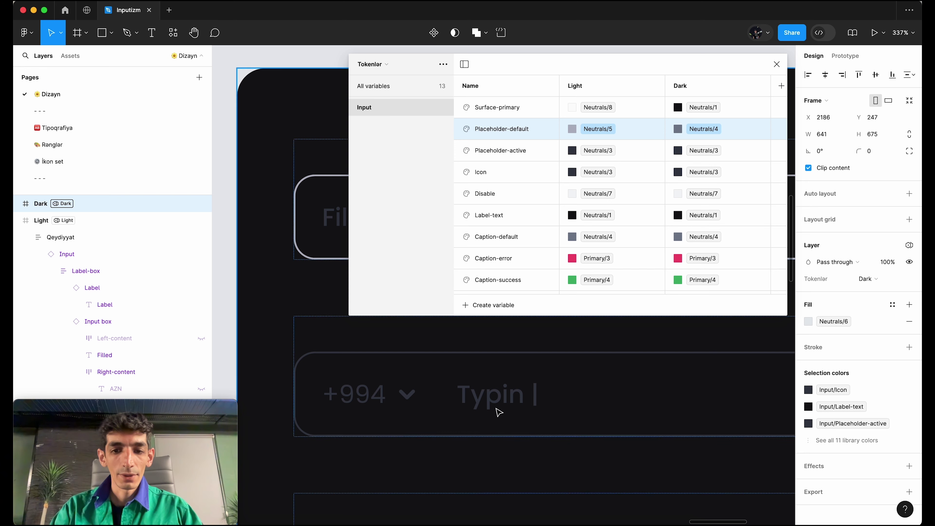
scroll(499, 411, "down", 1)
Set the Dark values of both Placeholder-active and Icon to Neutrals/6 from the Libraries picker.
left_click(705, 150)
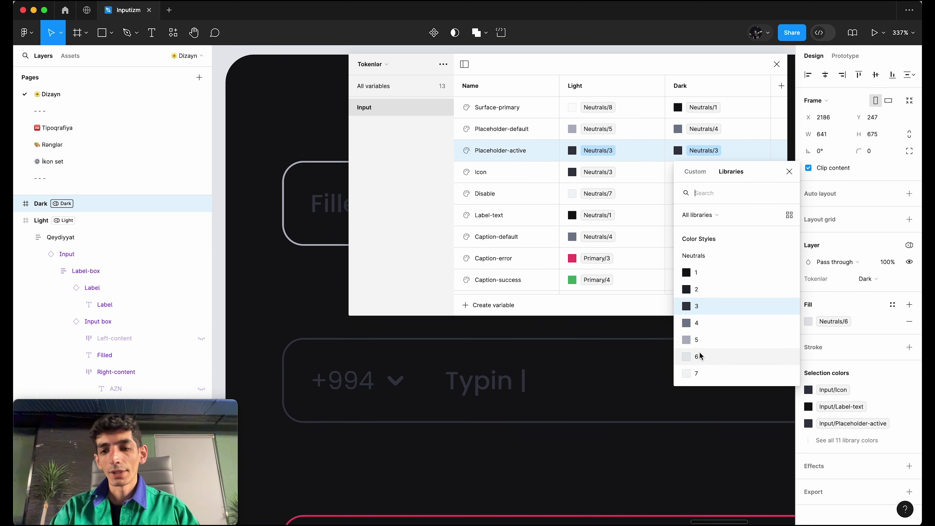
left_click(704, 359)
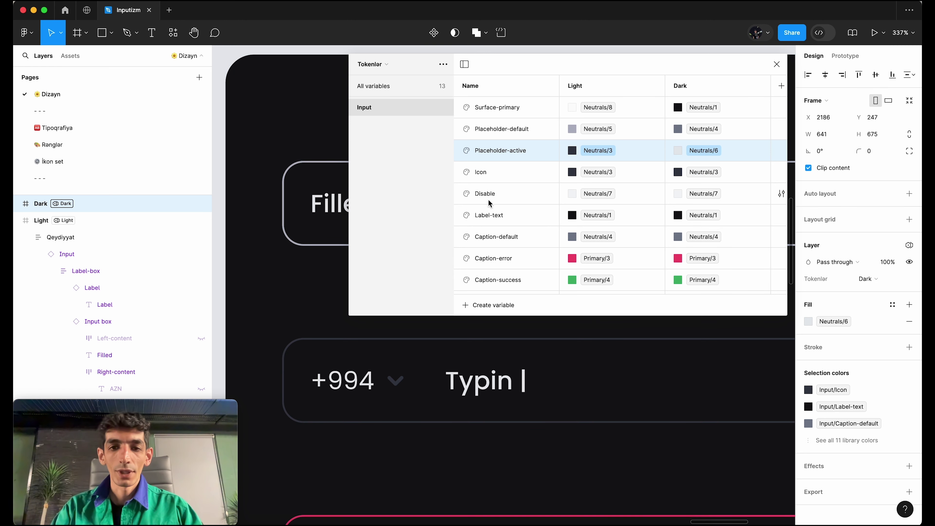
scroll(408, 393, "down", 3)
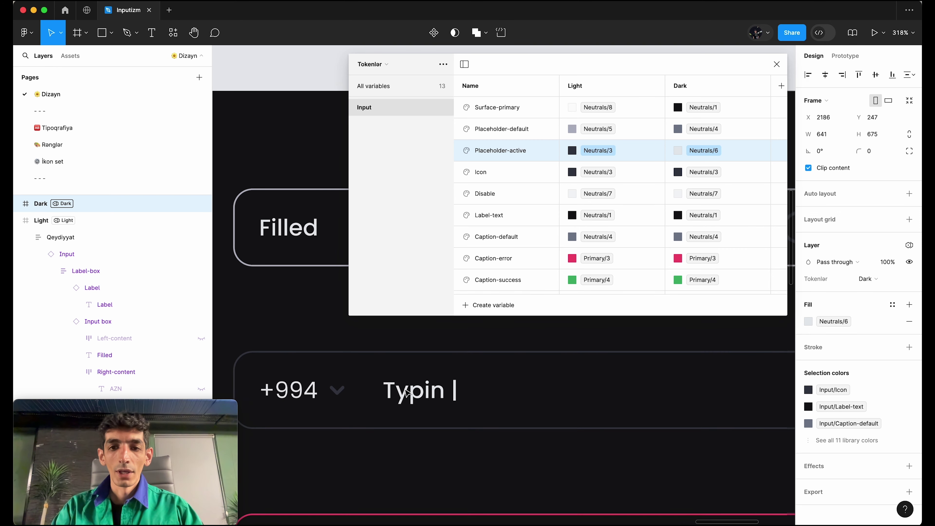
left_click(704, 174)
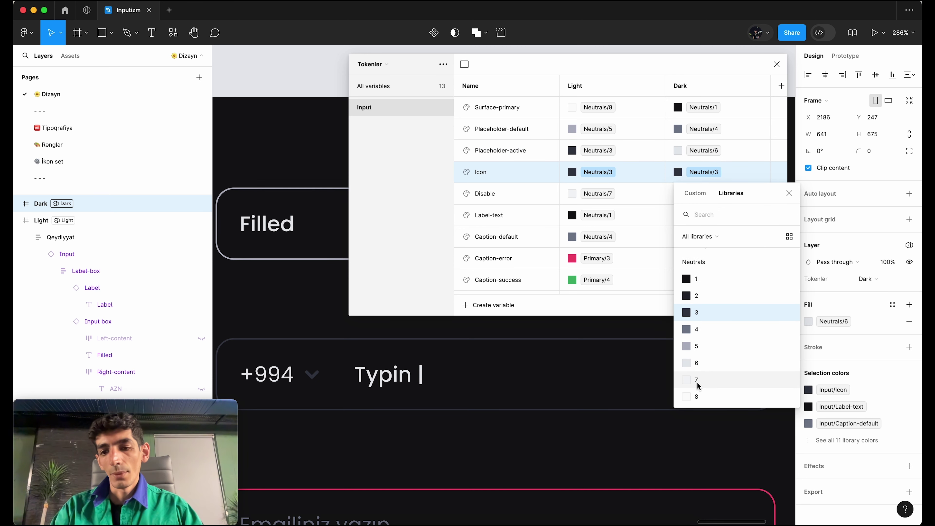
left_click(711, 365)
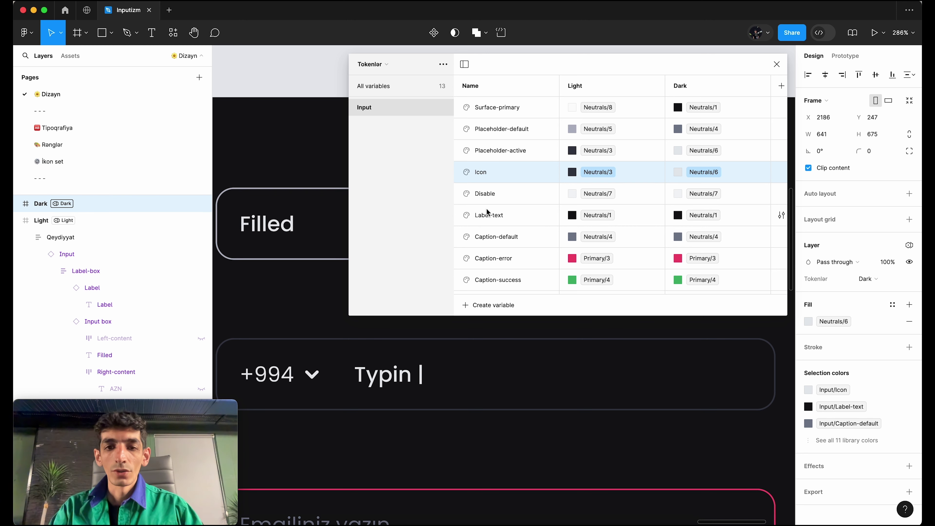
scroll(604, 422, "down", 2)
scroll(602, 421, "down", 2)
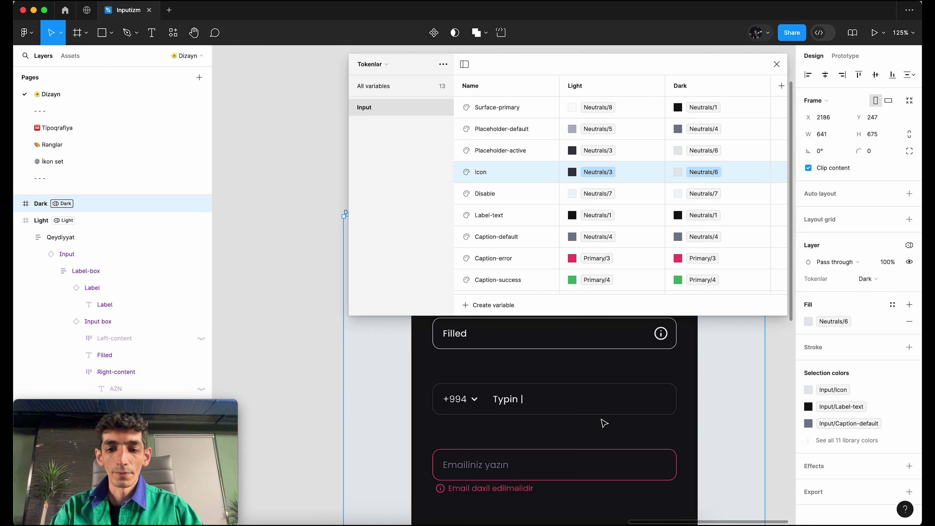
scroll(602, 419, "down", 2)
scroll(600, 417, "down", 1)
scroll(549, 361, "down", 1)
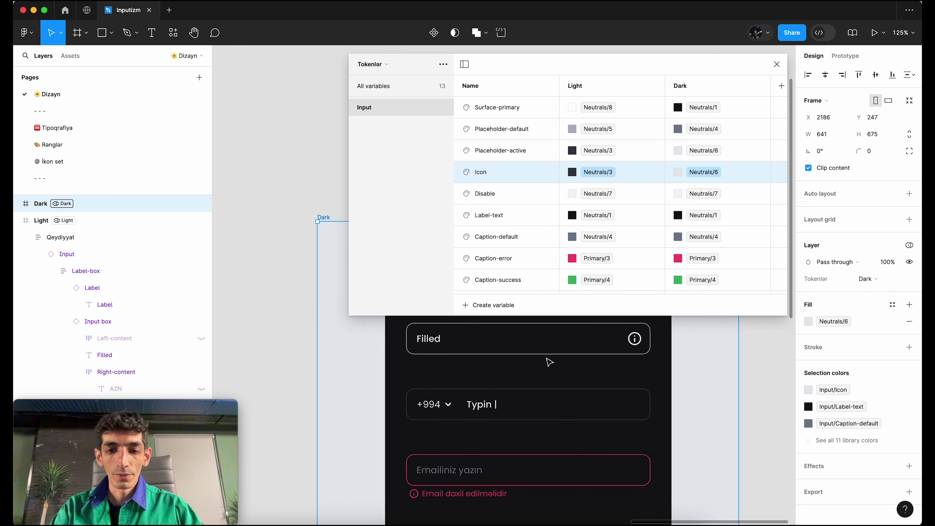
scroll(549, 362, "down", 3)
scroll(549, 362, "down", 5)
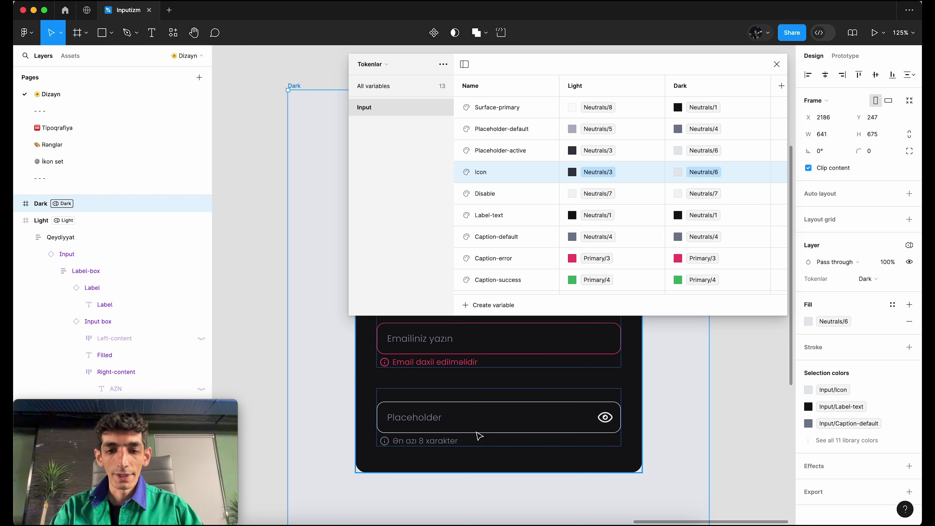
Duplicate the Dark form's Placeholder input and switch the copy to its Disable variant.
left_click(481, 419)
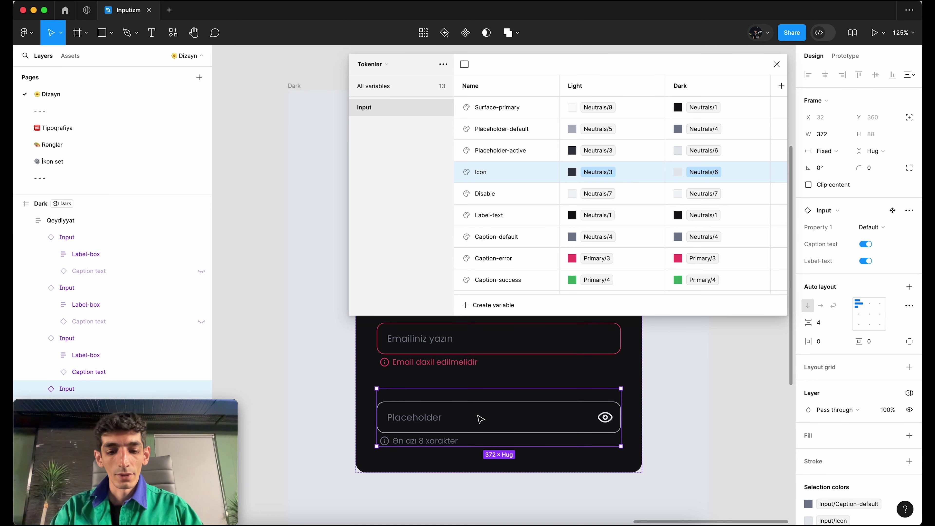
key("ctrl+d")
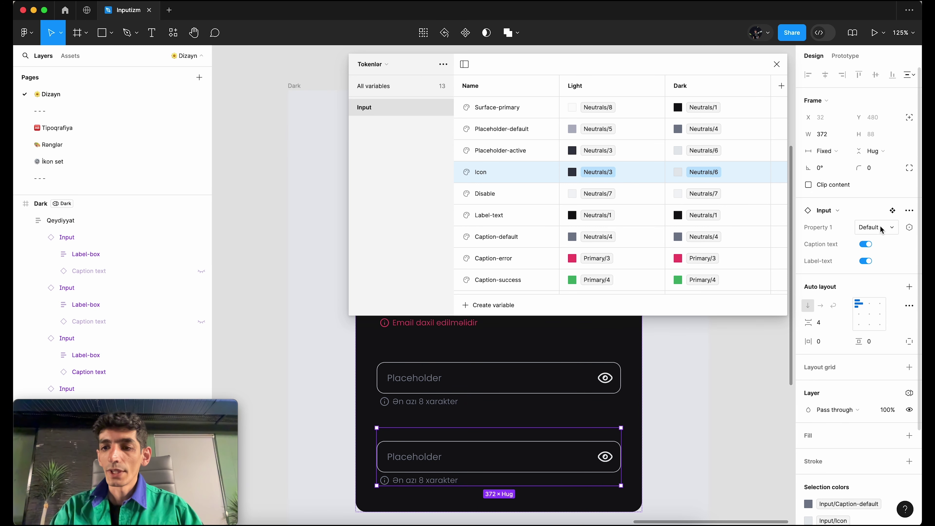
left_click(880, 225)
left_click(845, 268)
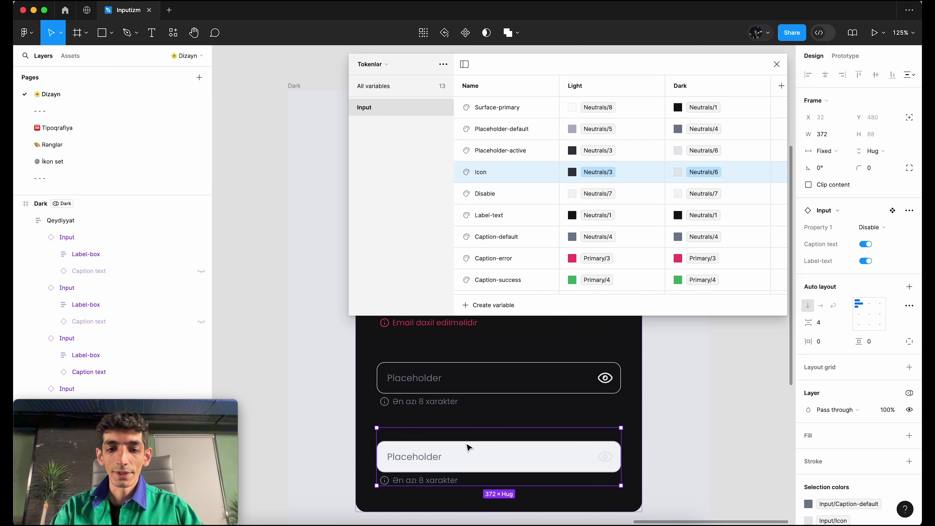
Set the Disable variable's Dark value to Neutrals/2.
scroll(466, 444, "up", 5)
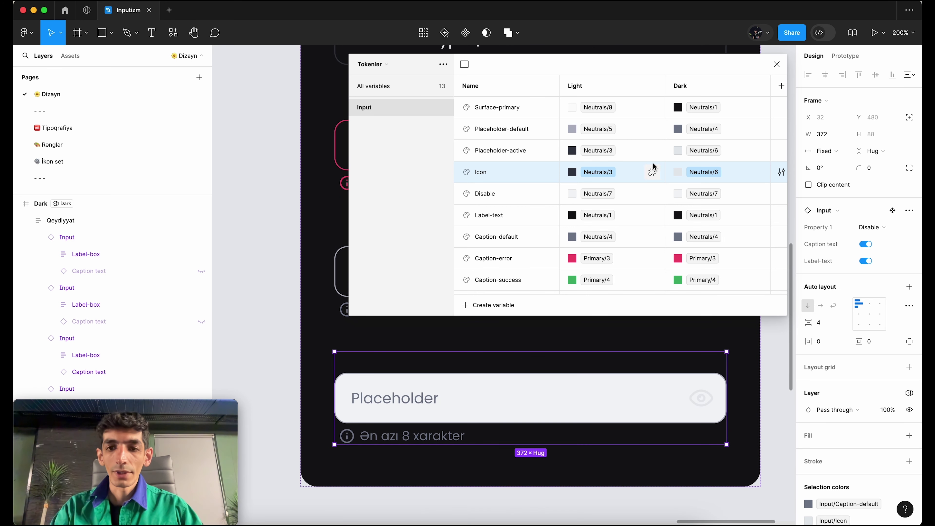
mouse_move(620, 193)
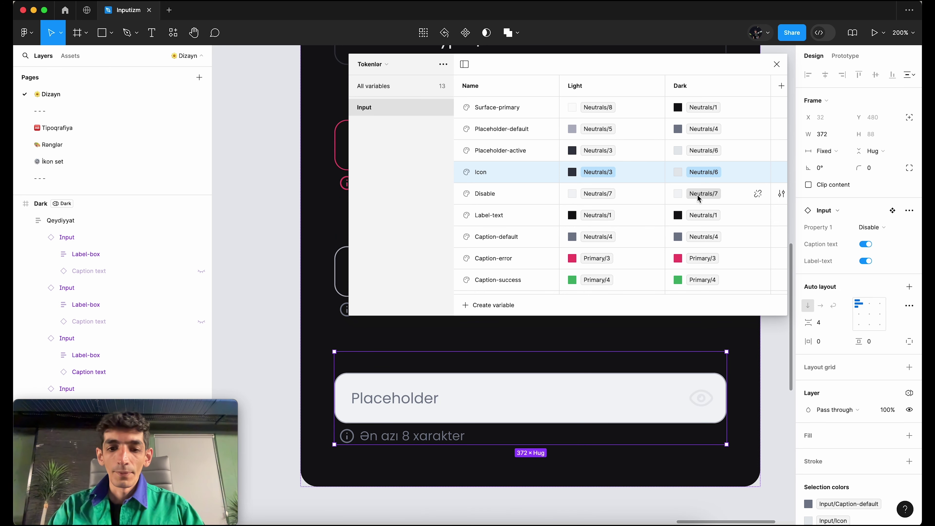
left_click(699, 195)
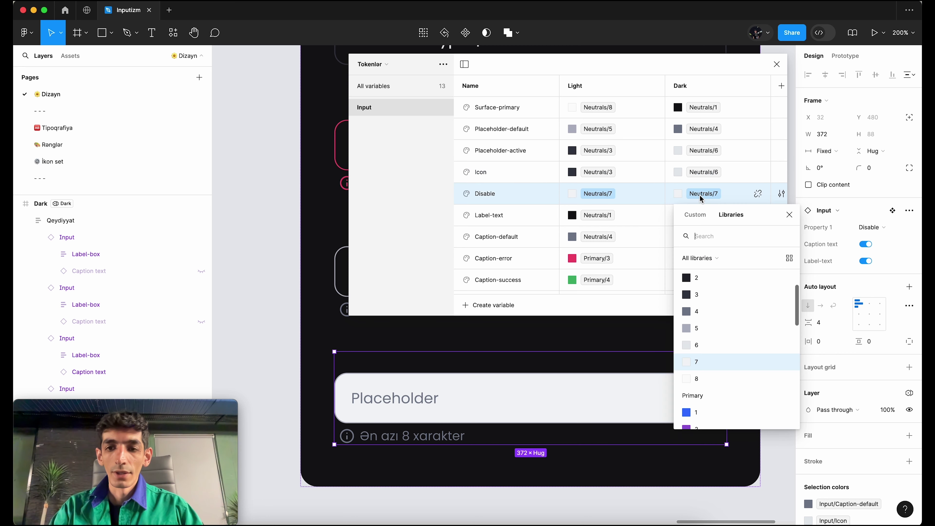
scroll(710, 296, "up", 2)
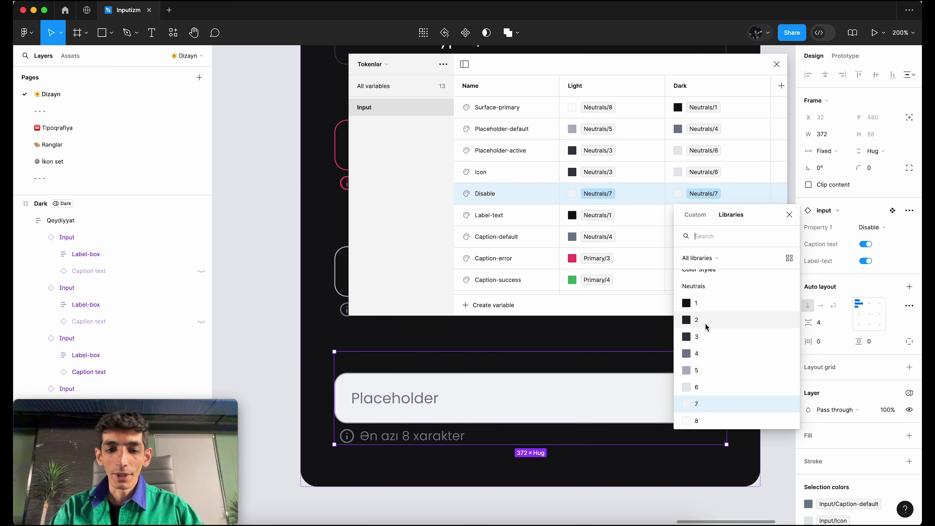
left_click(705, 320)
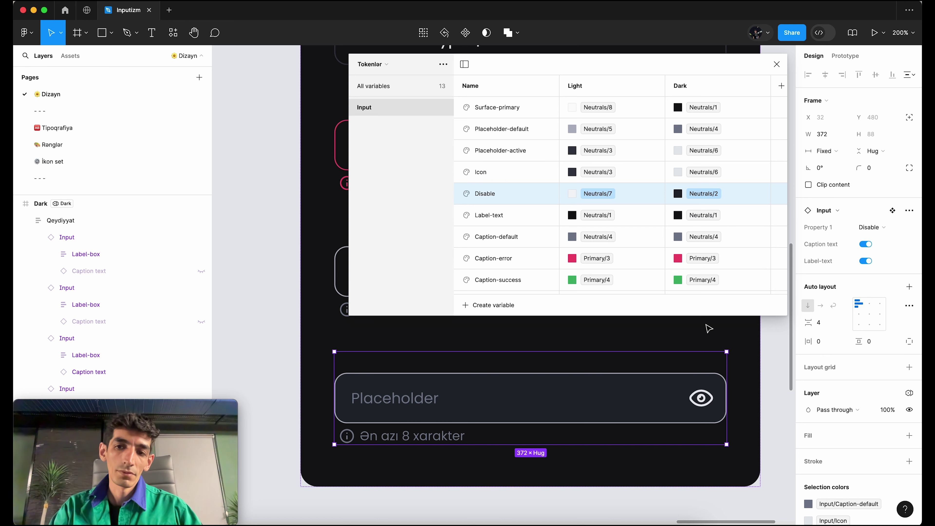
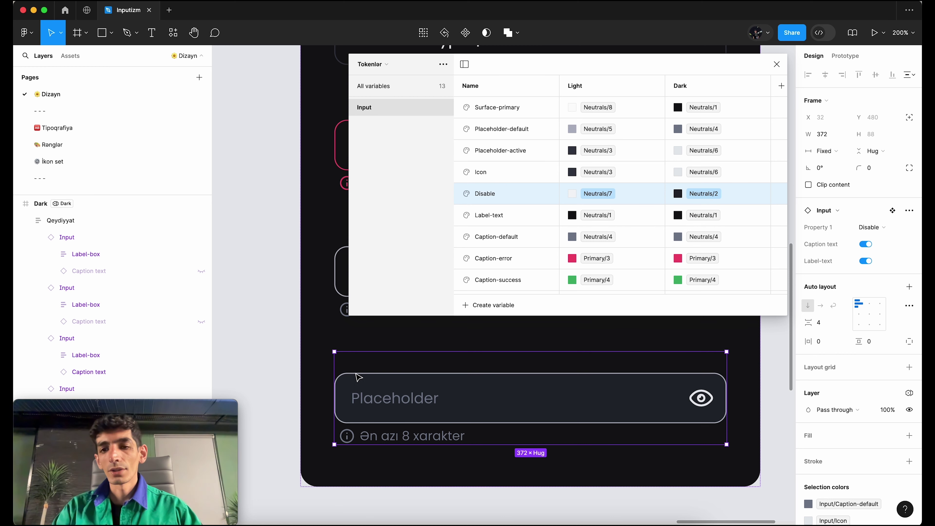
Set the Label-text variable's Dark value to Neutrals/8.
left_click(699, 218)
scroll(699, 387, "down", 2)
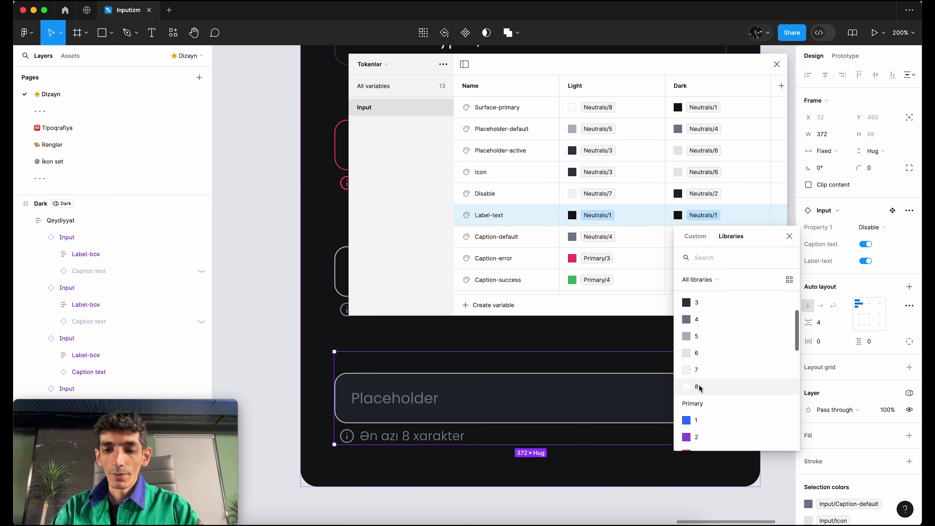
left_click(696, 386)
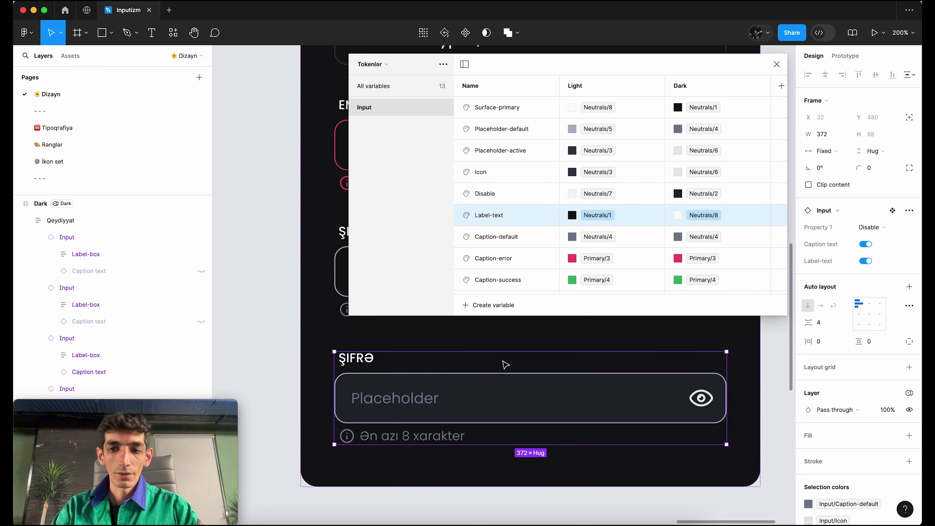
mouse_move(703, 237)
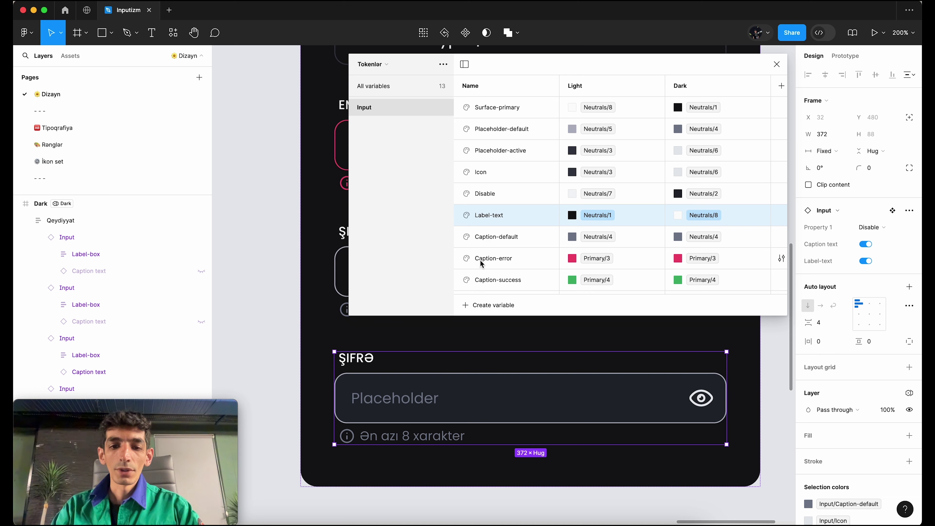
Set Caption-default's Dark value to Neutrals/6 and review the variables table.
left_click(703, 238)
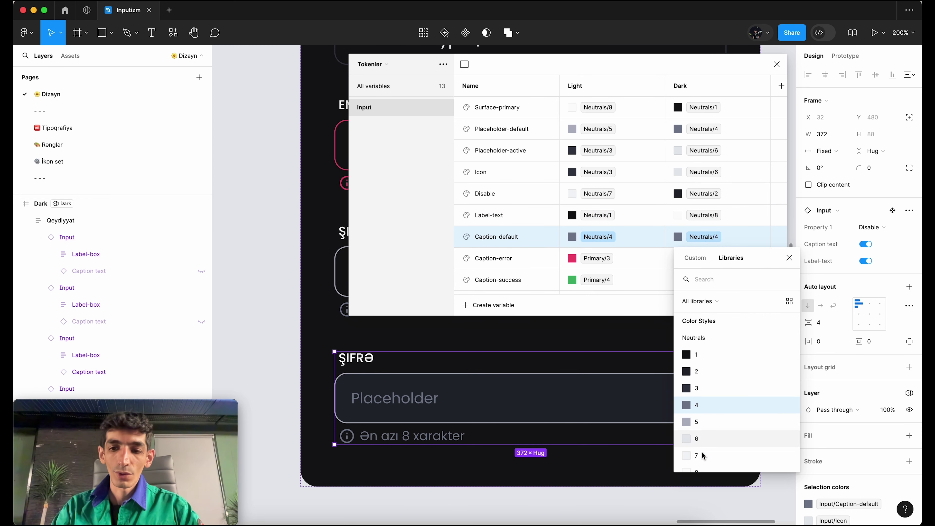
scroll(702, 446, "down", 1)
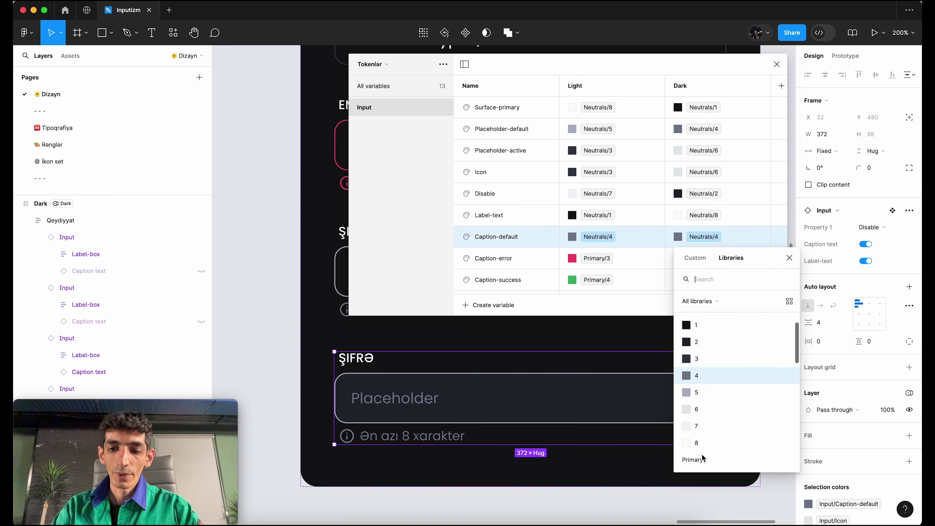
left_click(714, 410)
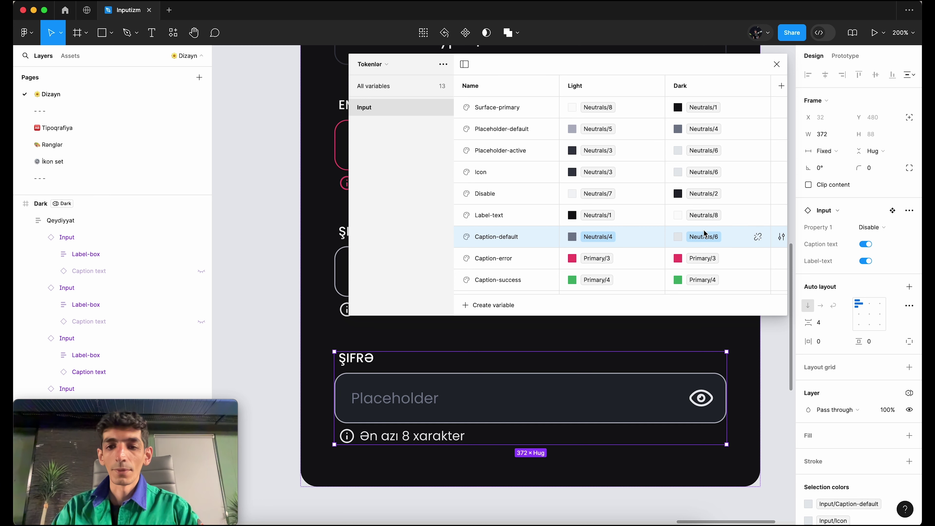
scroll(704, 233, "down", 3)
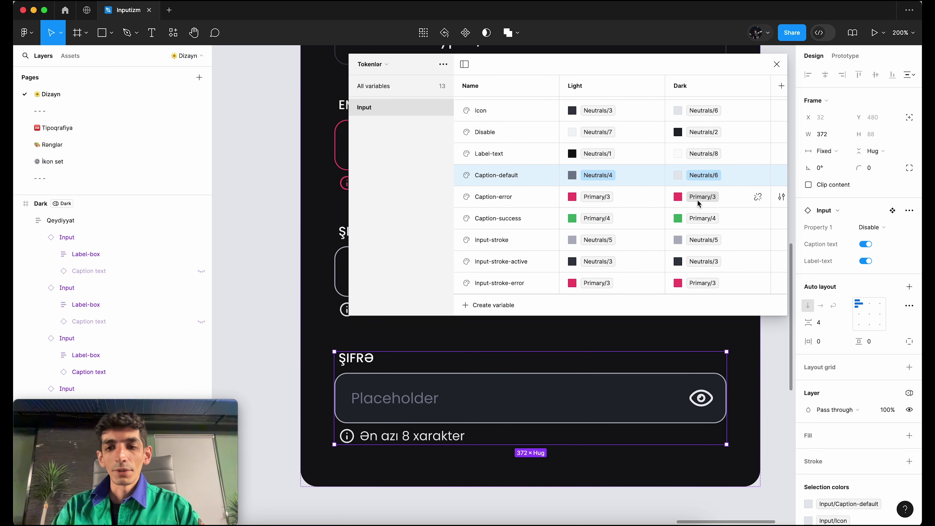
scroll(715, 224, "down", 1)
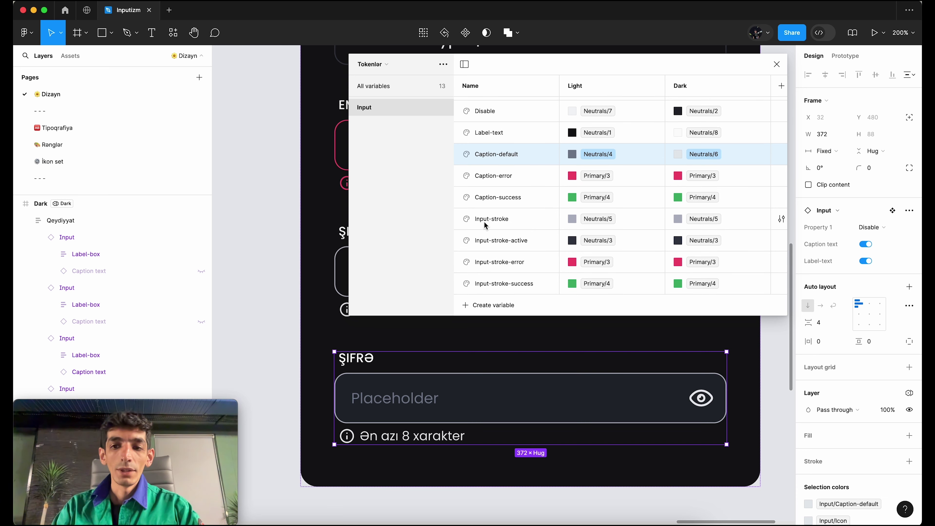
scroll(495, 330, "up", 3)
scroll(494, 331, "up", 3)
scroll(495, 330, "up", 5)
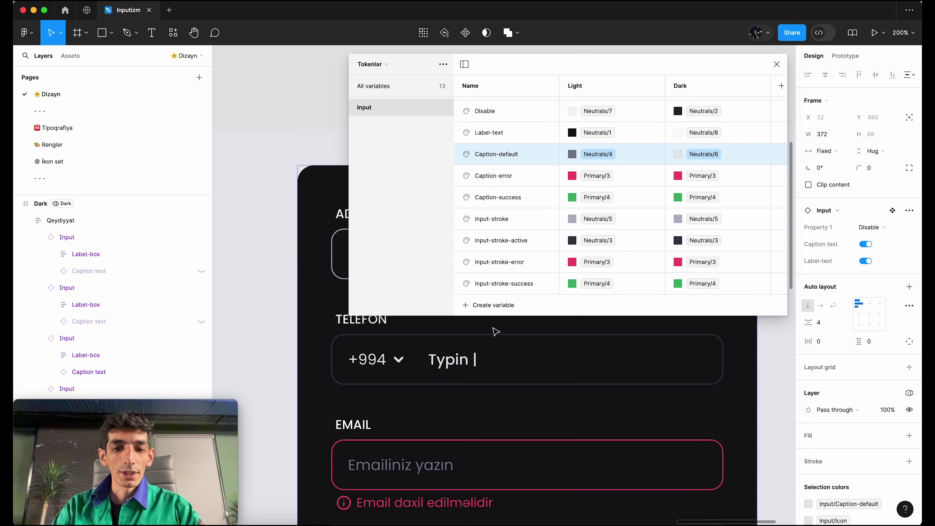
scroll(495, 330, "up", 3)
scroll(494, 331, "down", 4)
scroll(495, 330, "down", 5)
scroll(495, 331, "down", 1)
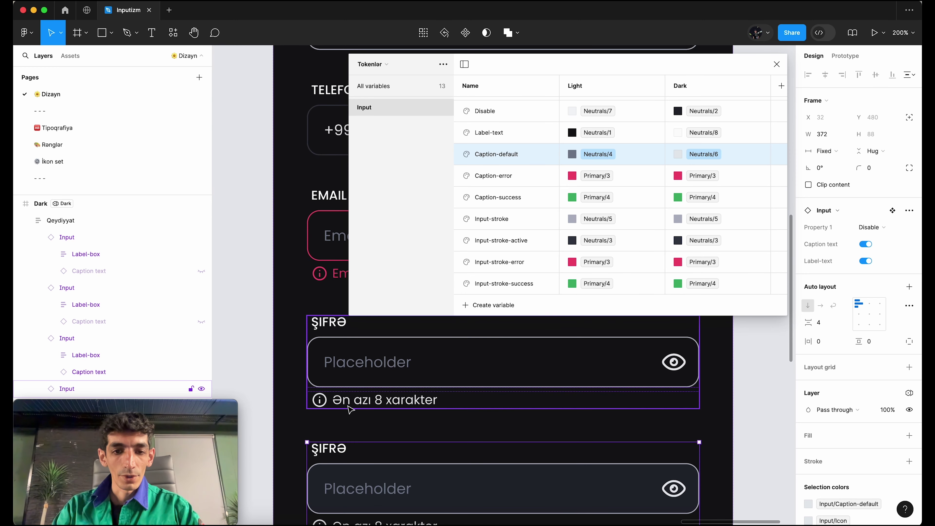
scroll(350, 409, "up", 3)
scroll(350, 408, "up", 1)
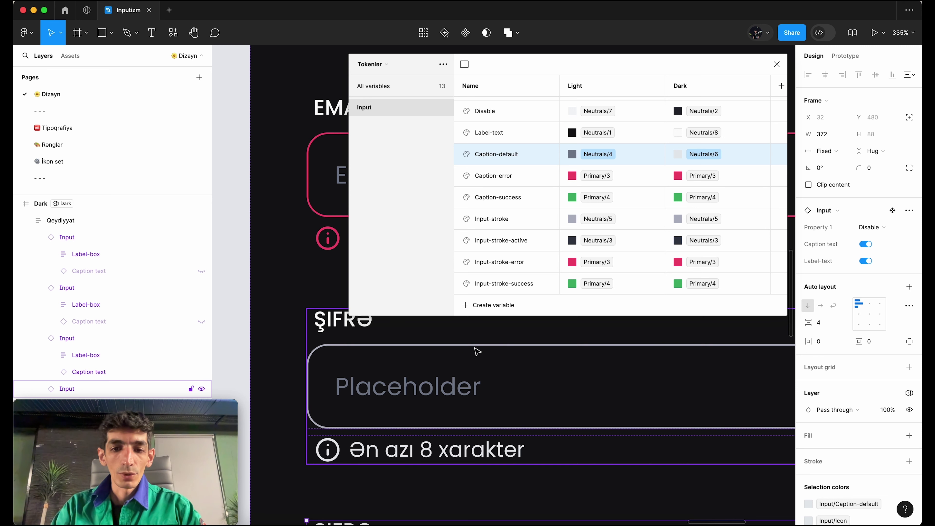
Set Dark values: Input-stroke to Neutrals/4 and Input-stroke-active to Neutrals/8.
left_click(701, 221)
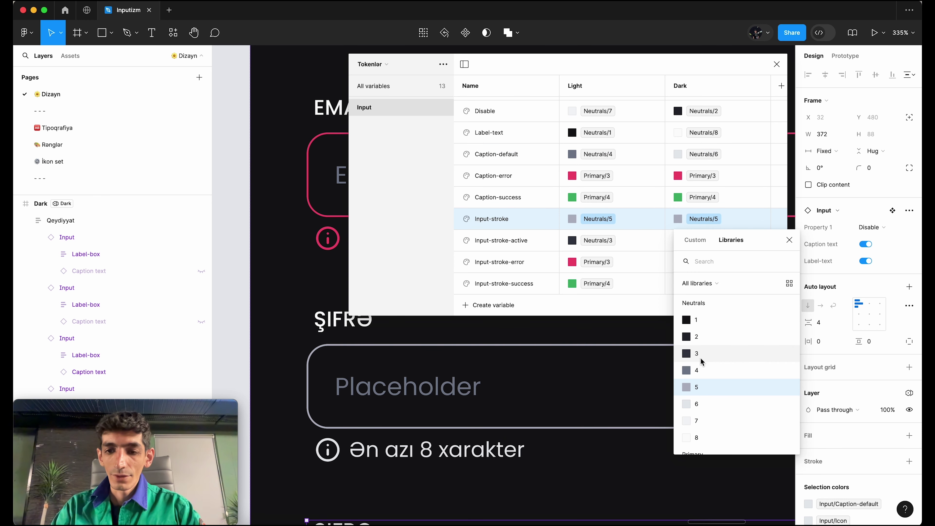
left_click(702, 375)
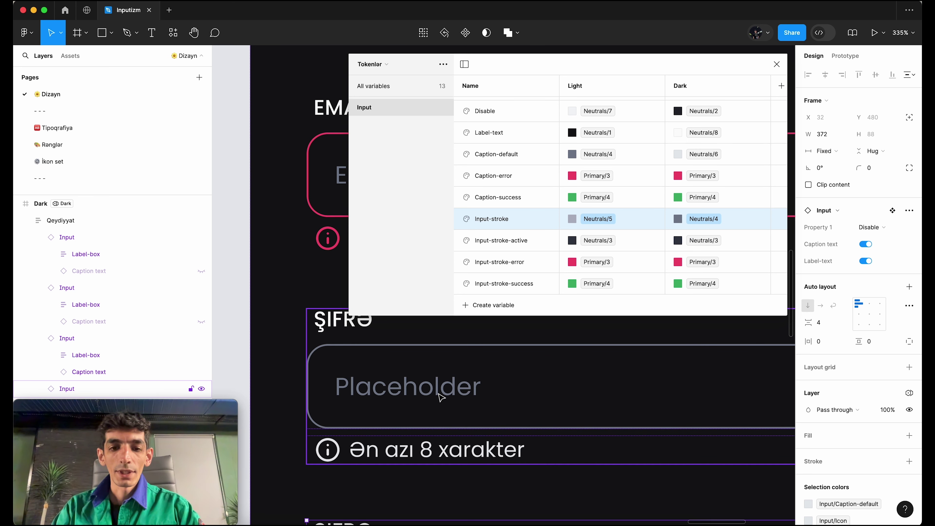
left_click(703, 240)
scroll(691, 405, "down", 3)
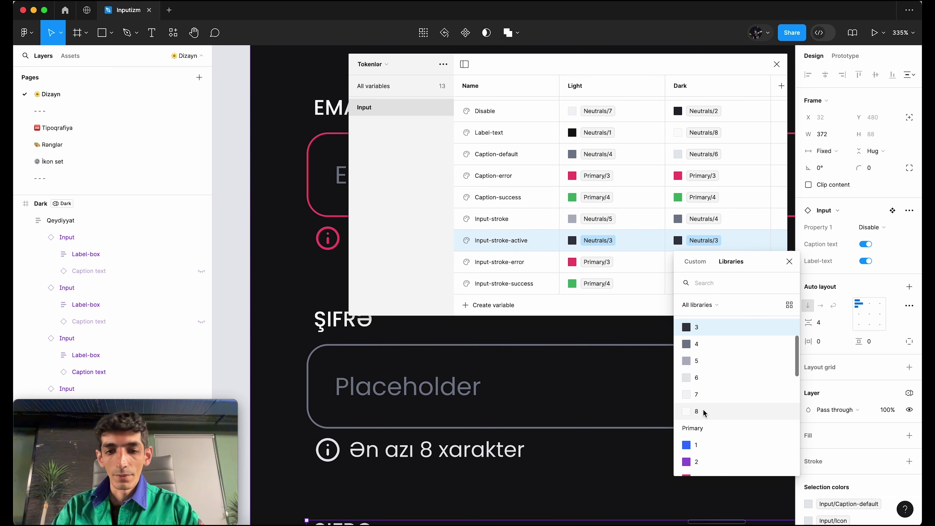
left_click(703, 412)
Scroll back to the top and close the Tokenlər variables collection.
scroll(705, 413, "up", 5)
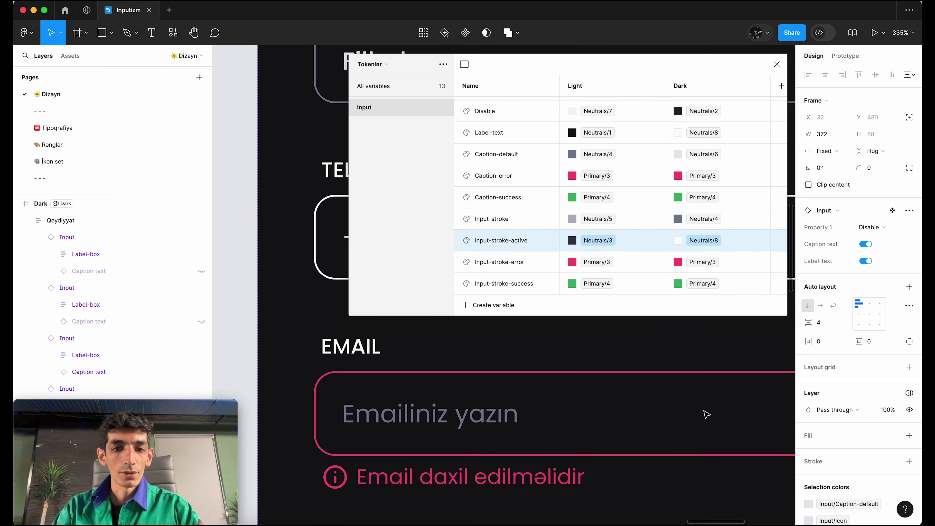
scroll(705, 413, "up", 3)
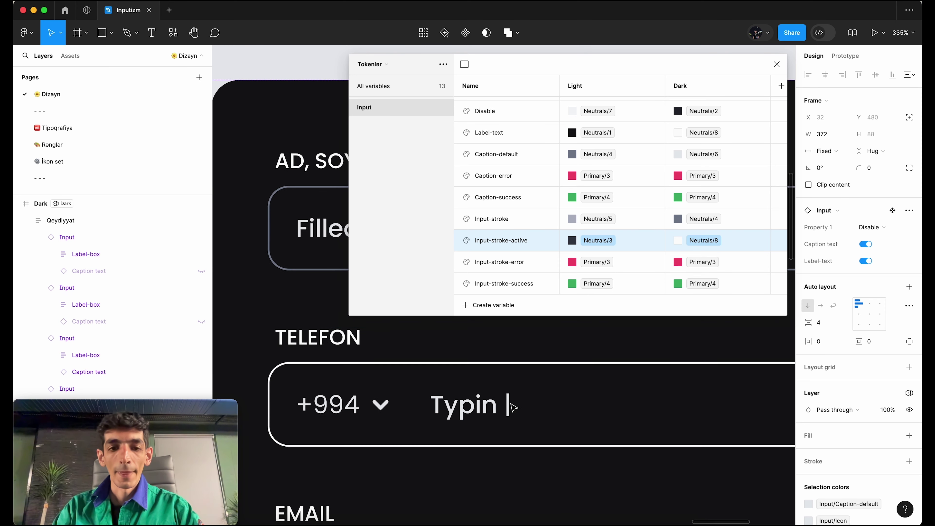
scroll(368, 394, "up", 2)
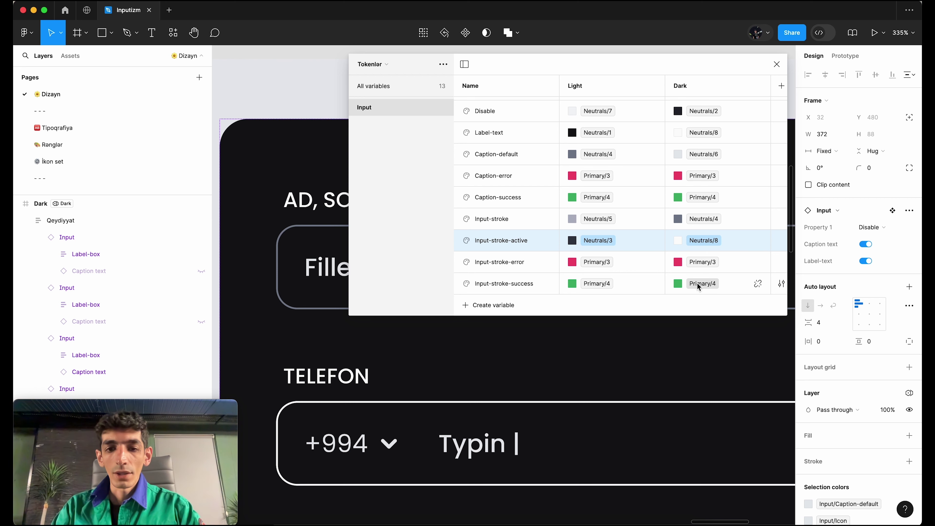
left_click(776, 65)
Draw a 620×743 empty frame, Frame 1, on the canvas beneath the Light form.
scroll(507, 214, "down", 10)
scroll(507, 215, "down", 2)
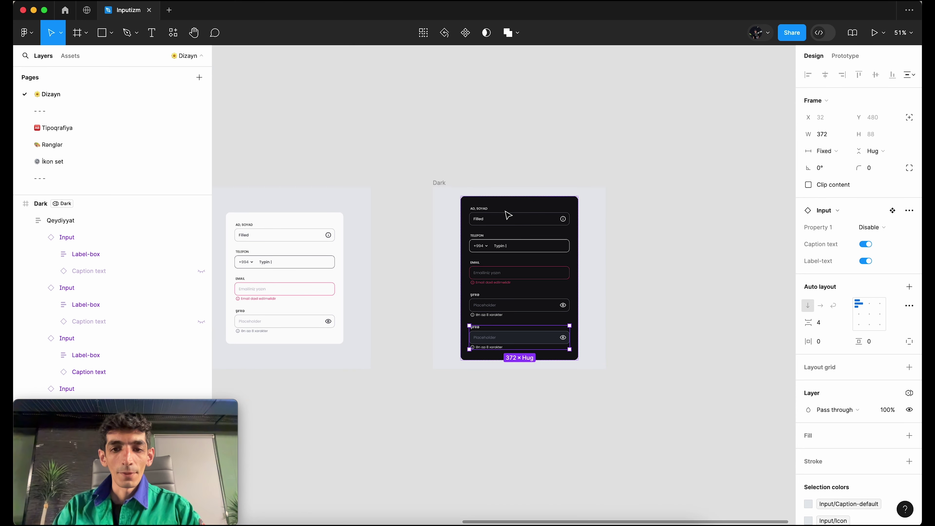
scroll(502, 376, "up", 3)
scroll(502, 375, "down", 2)
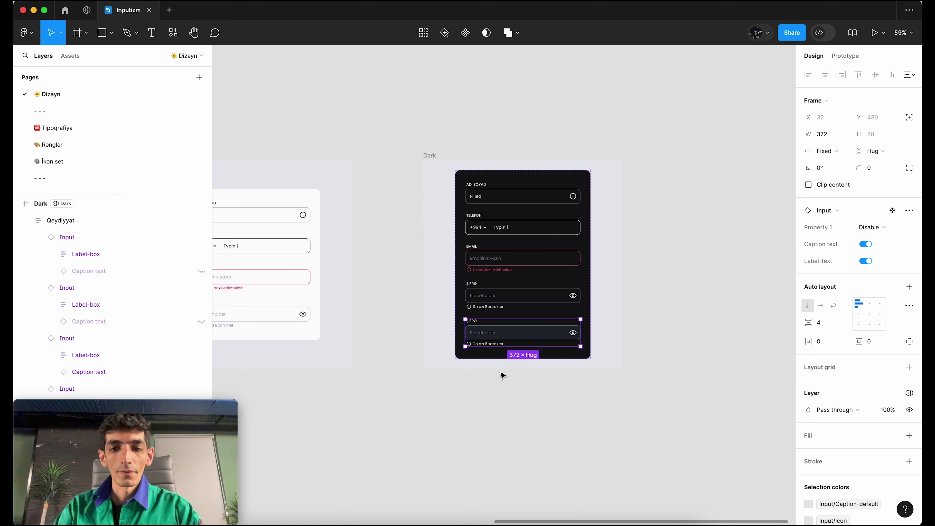
left_click(492, 426)
scroll(493, 426, "left", 5)
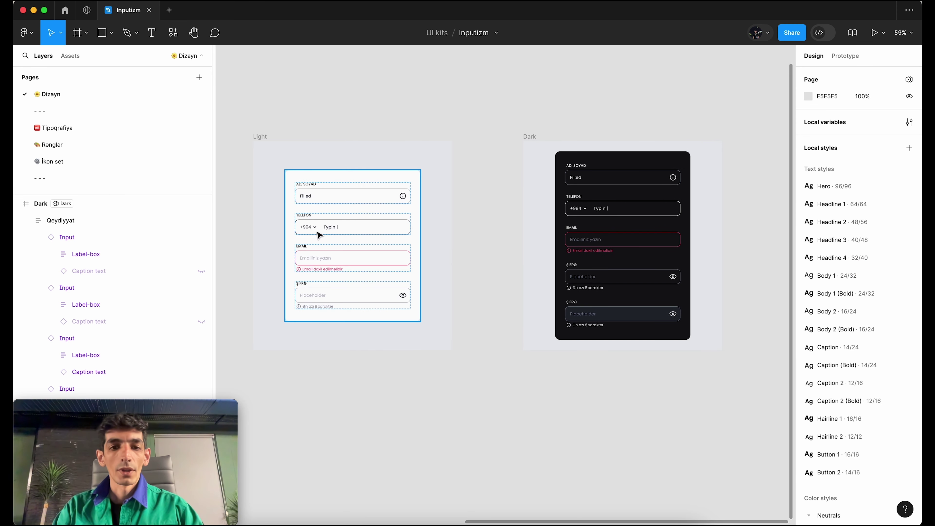
scroll(653, 208, "down", 2)
scroll(653, 208, "left", 2)
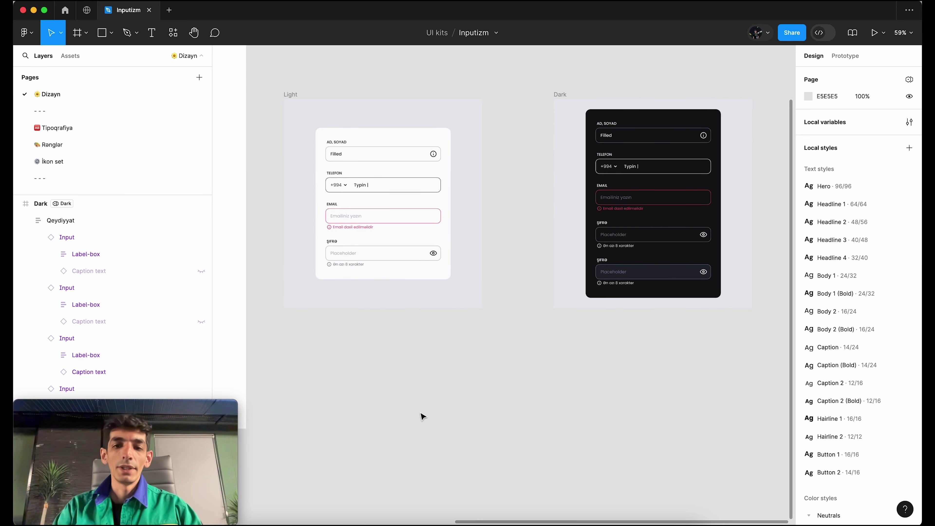
scroll(414, 417, "left", 2)
scroll(414, 418, "down", 1)
key("f")
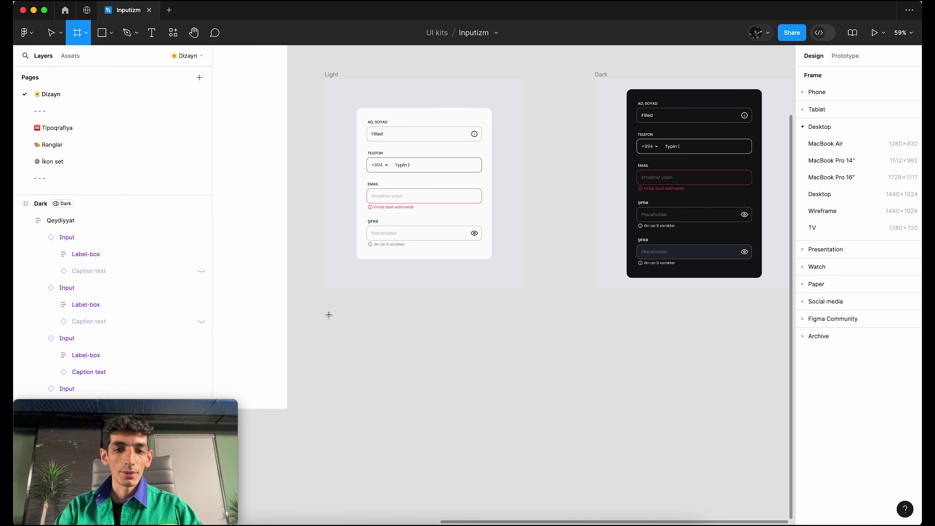
left_click_drag(331, 316, 524, 493)
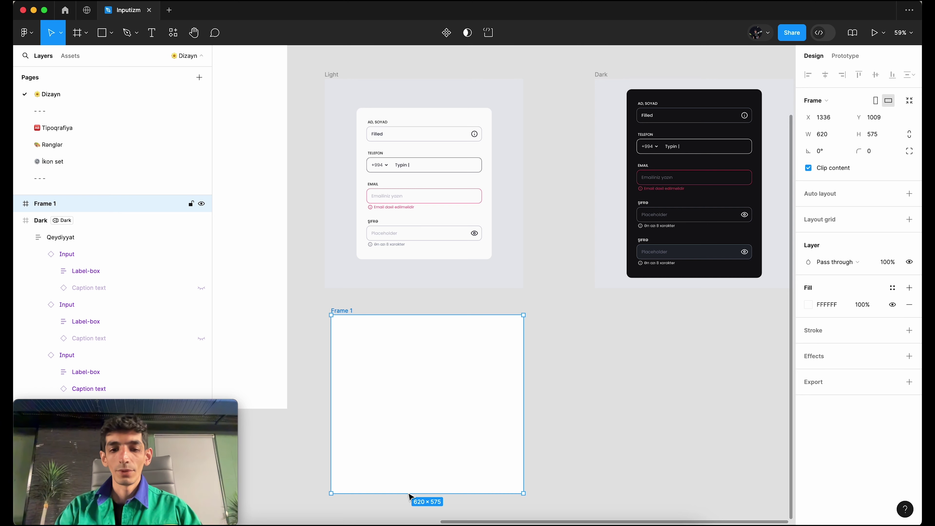
left_click_drag(405, 492, 405, 436)
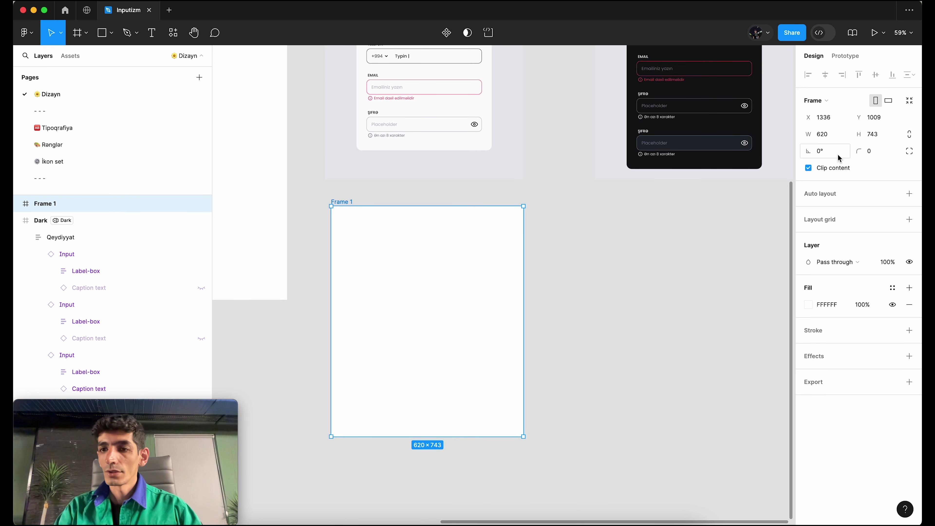
scroll(511, 259, "up", 2)
Move the Qeydiyyat registration form into Frame 1.
left_click(455, 142)
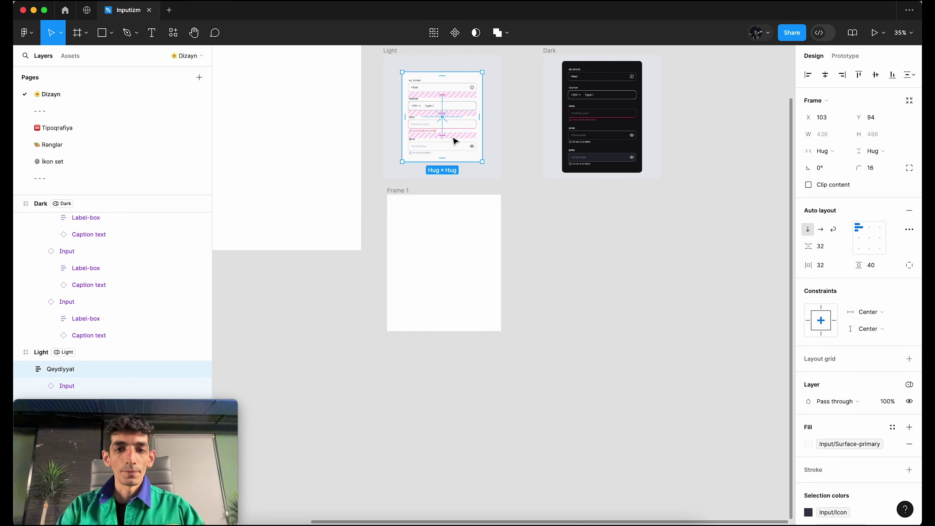
scroll(455, 143, "down", 5)
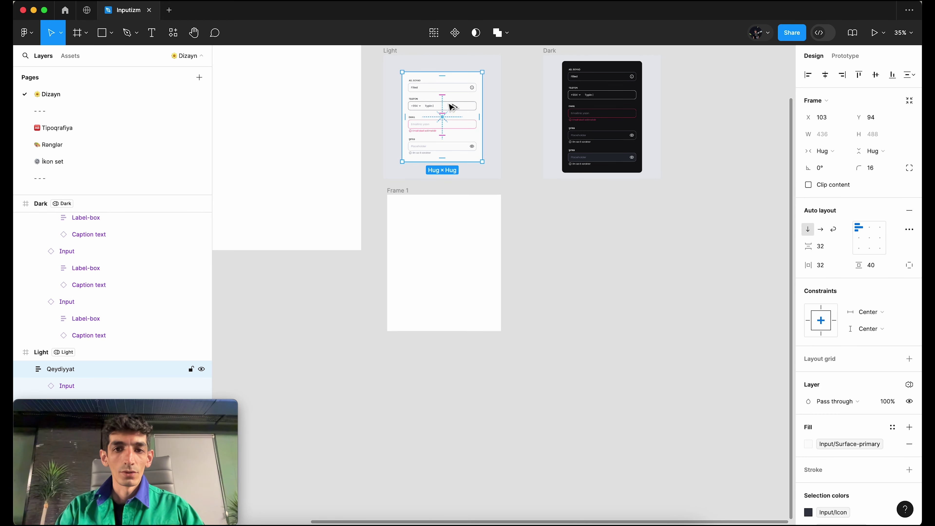
left_click_drag(452, 107, 451, 252)
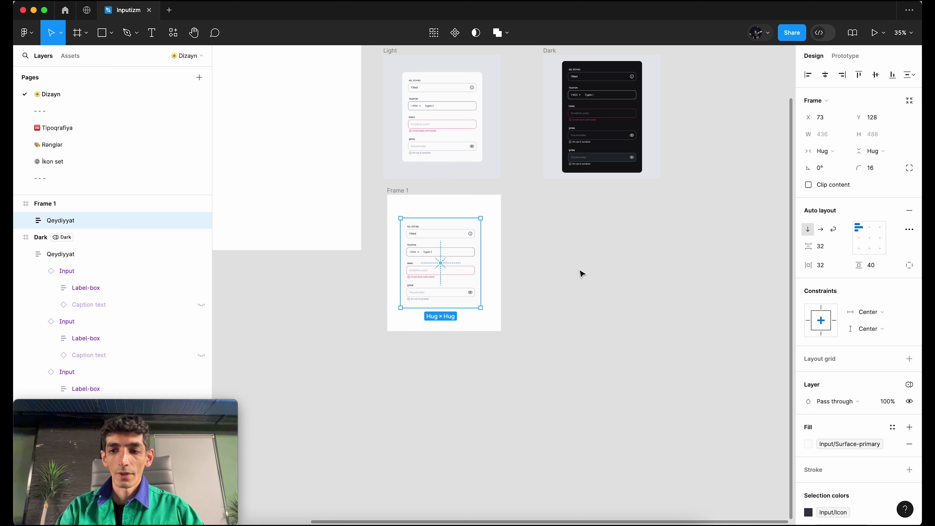
Set Frame 1's Tokenlər variable mode to Light.
left_click(394, 195)
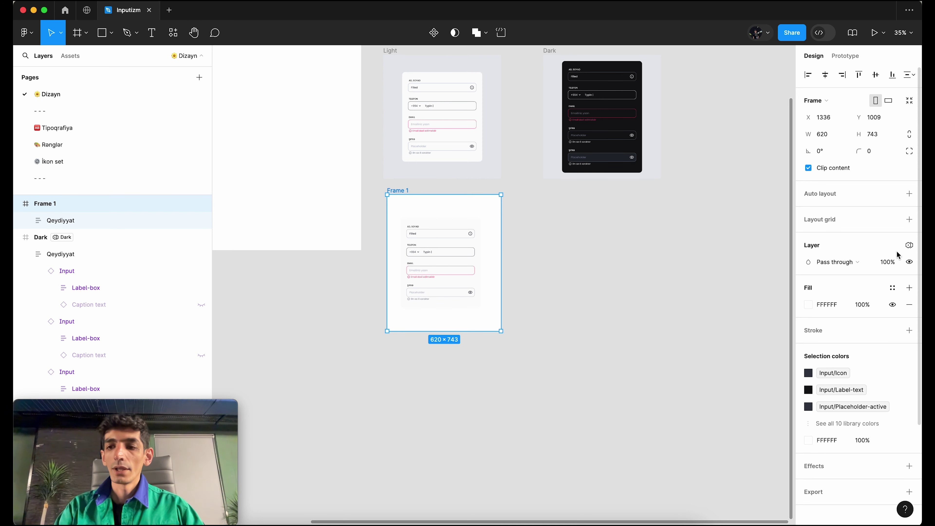
left_click(910, 248)
mouse_move(833, 279)
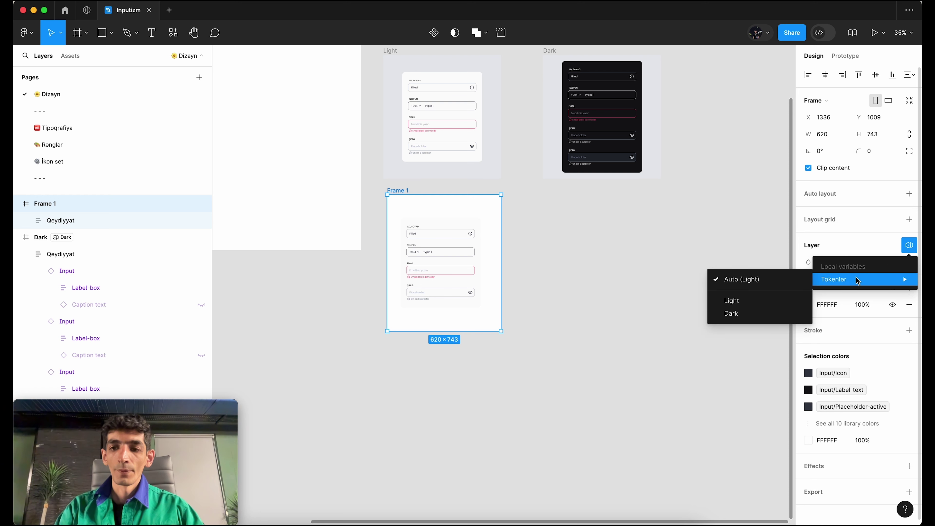
left_click(745, 303)
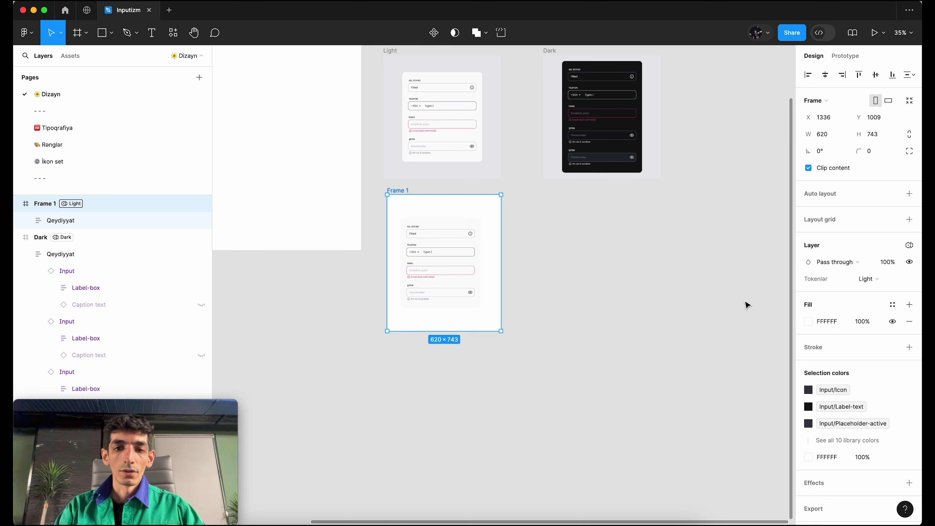
scroll(428, 237, "up", 3)
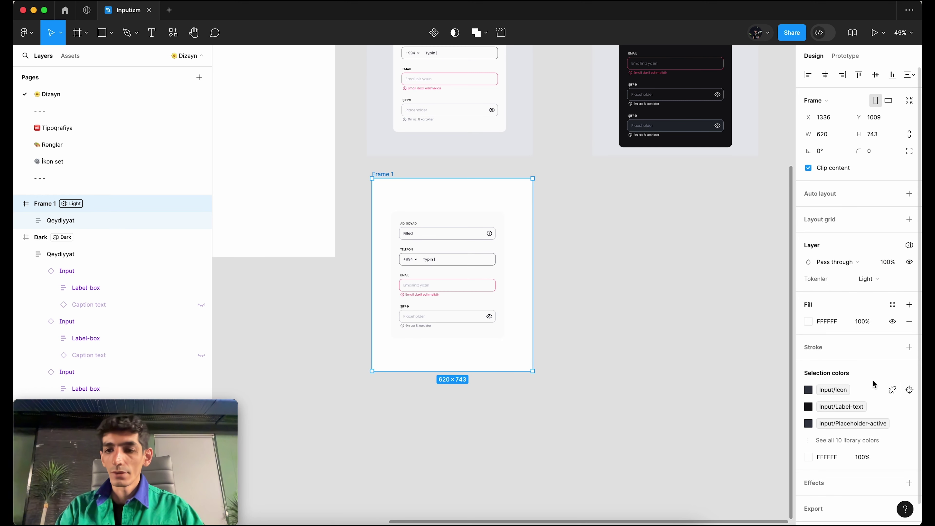
Fill Frame 1 with the Neutrals/7 colour style.
left_click(892, 304)
scroll(699, 462, "down", 3)
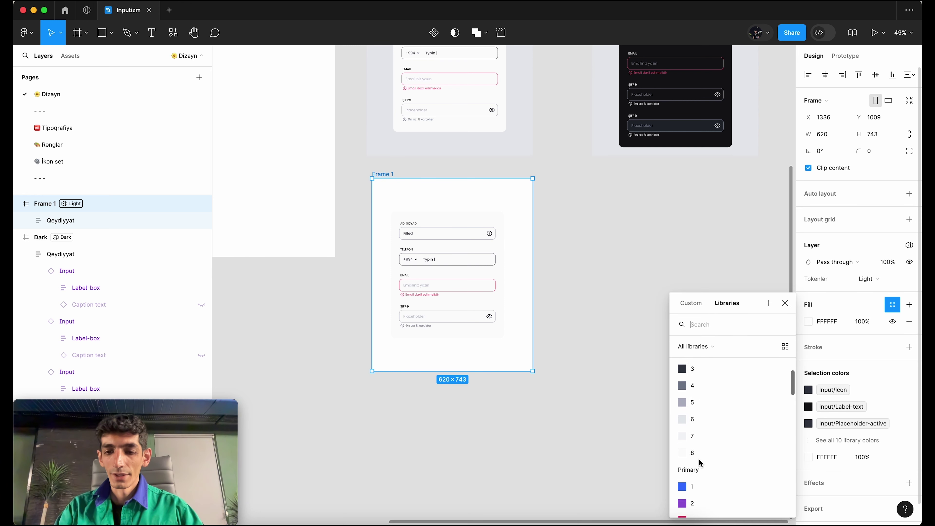
left_click(692, 415)
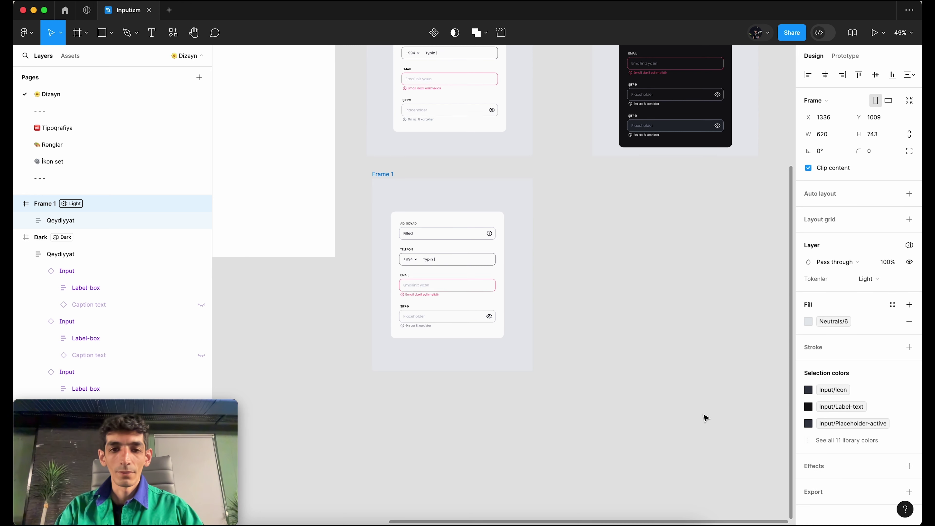
left_click(832, 323)
left_click(718, 470)
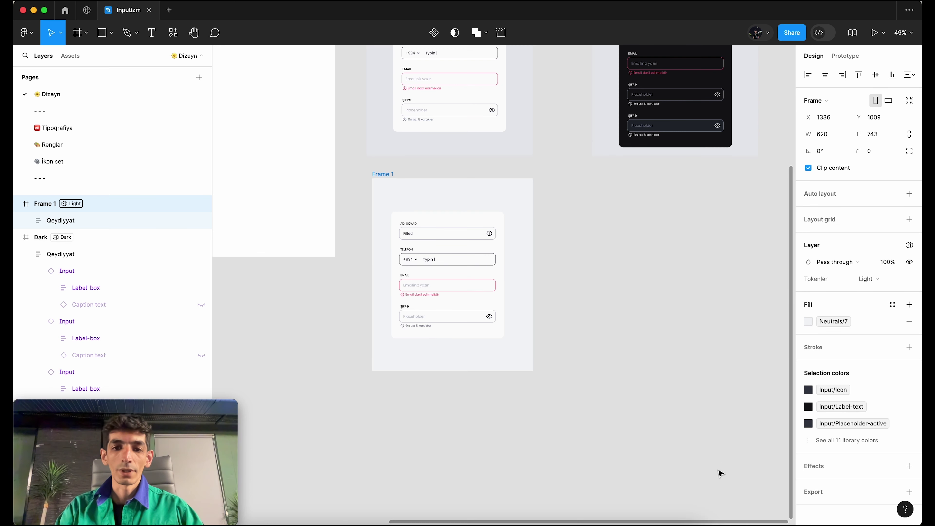
scroll(483, 292, "up", 5)
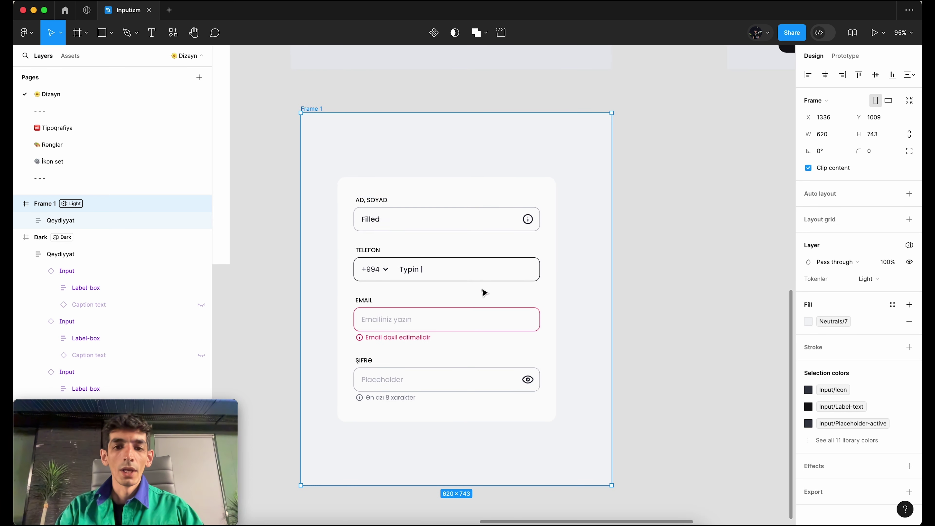
Centre the Qeydiyyat form horizontally inside Frame 1.
left_click(473, 241)
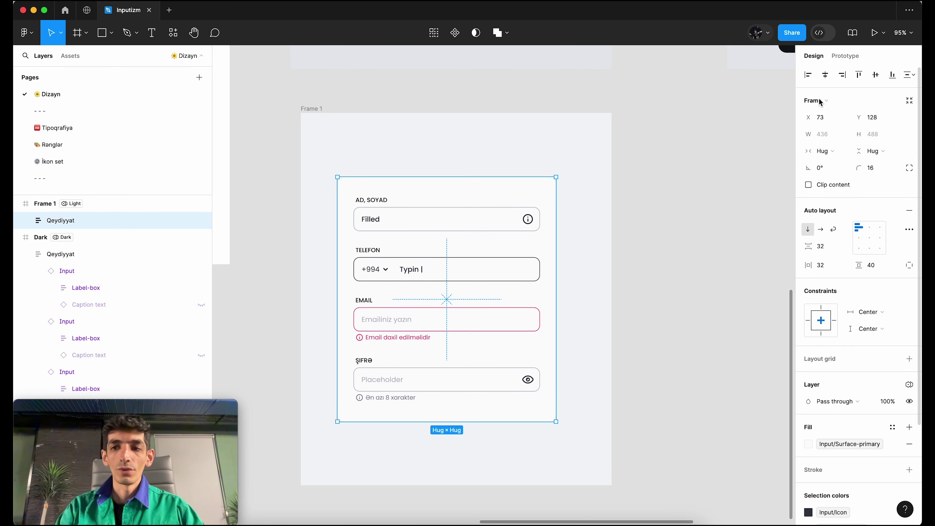
left_click(824, 75)
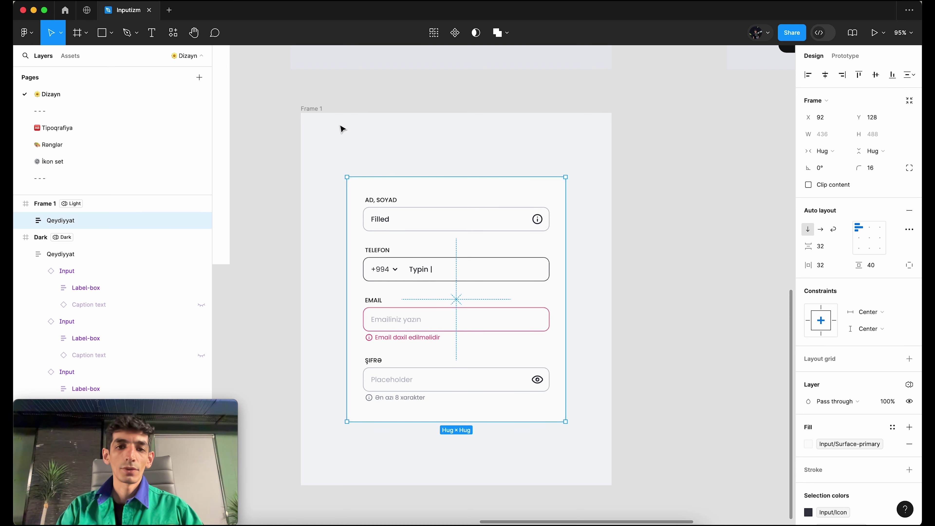
left_click(318, 112)
scroll(317, 110, "down", 3)
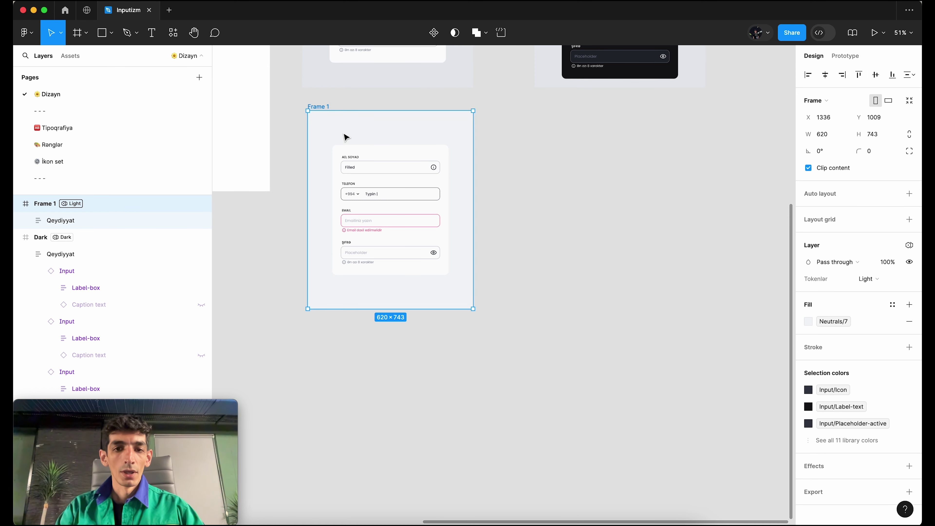
Duplicate Frame 1 to the right as Frame 2 and set its Tokenlər mode to Dark.
left_click_drag(346, 137, 543, 142, "alt")
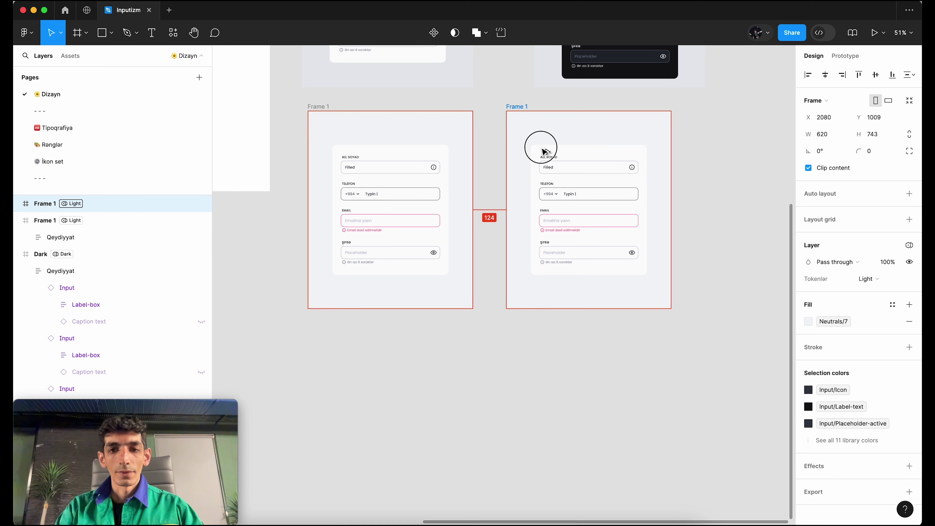
scroll(686, 163, "up", 3)
scroll(685, 161, "left", 3)
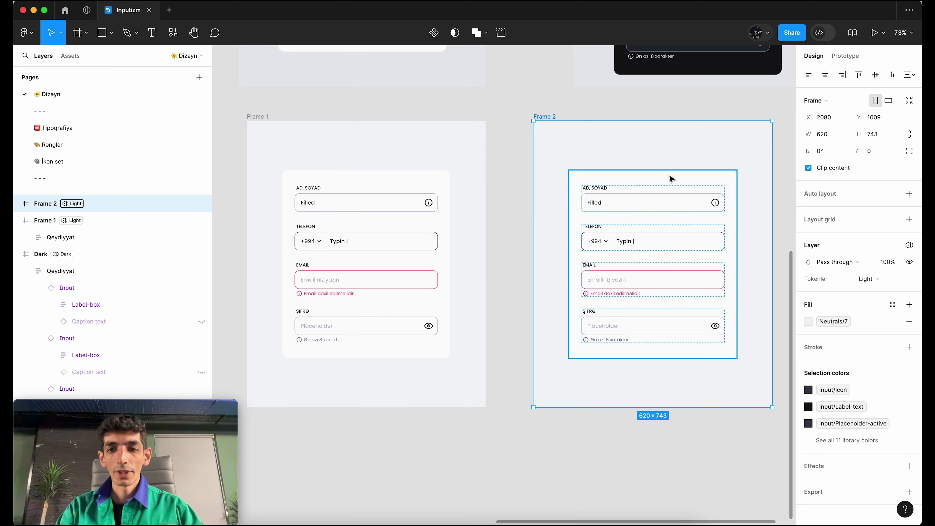
left_click(908, 245)
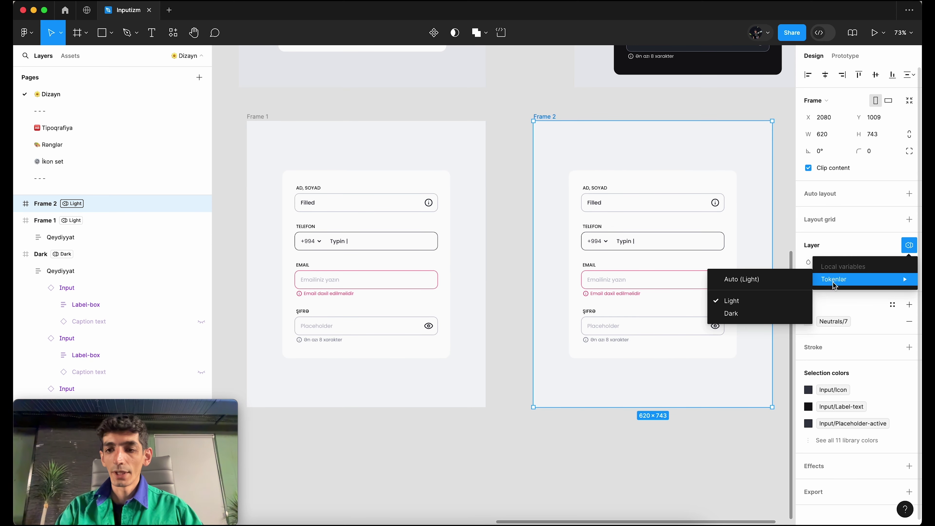
left_click(761, 314)
Replace Frame 2's form card with a fresh copy of the form from Frame 1.
left_click(695, 284)
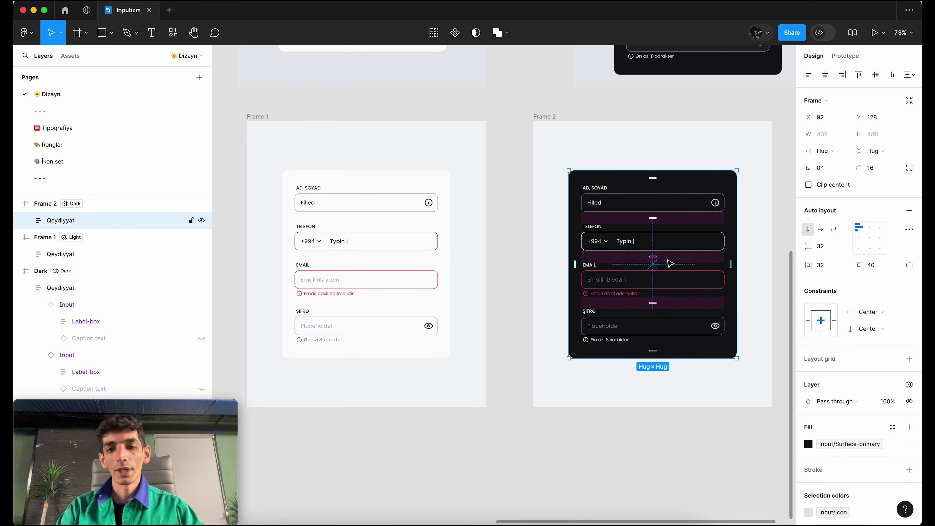
key("Delete")
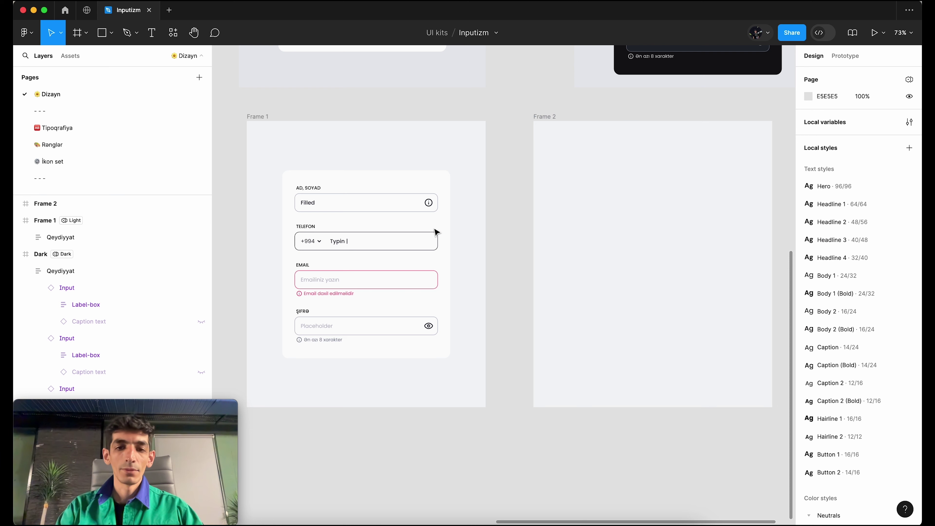
left_click(351, 218)
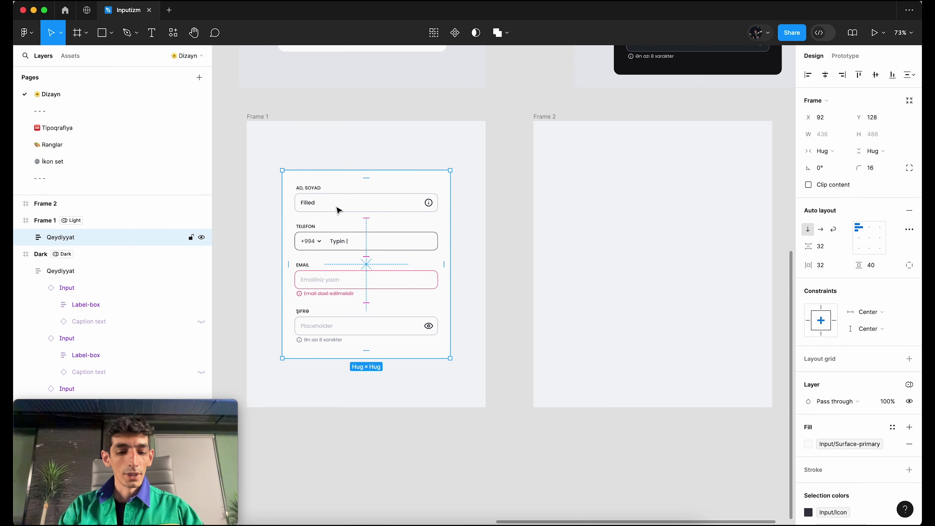
left_click_drag(338, 210, 606, 198)
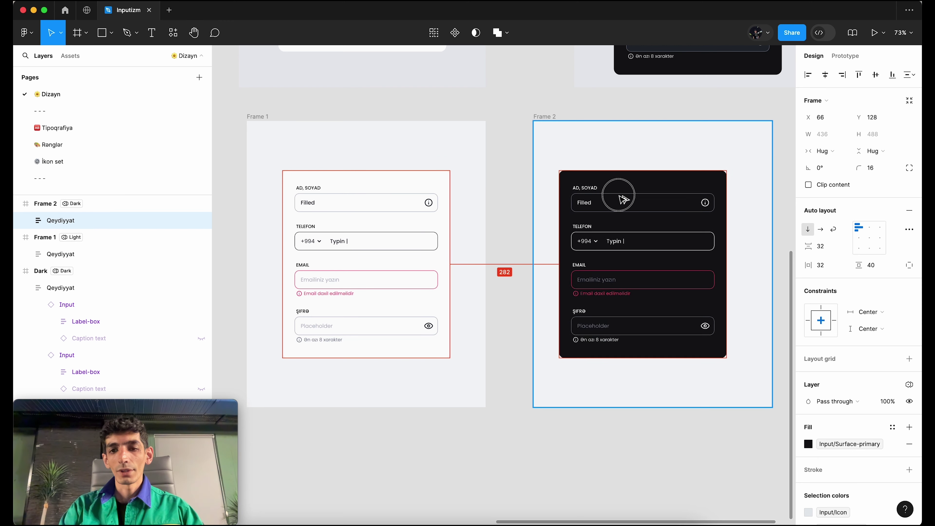
left_click_drag(606, 198, 635, 198)
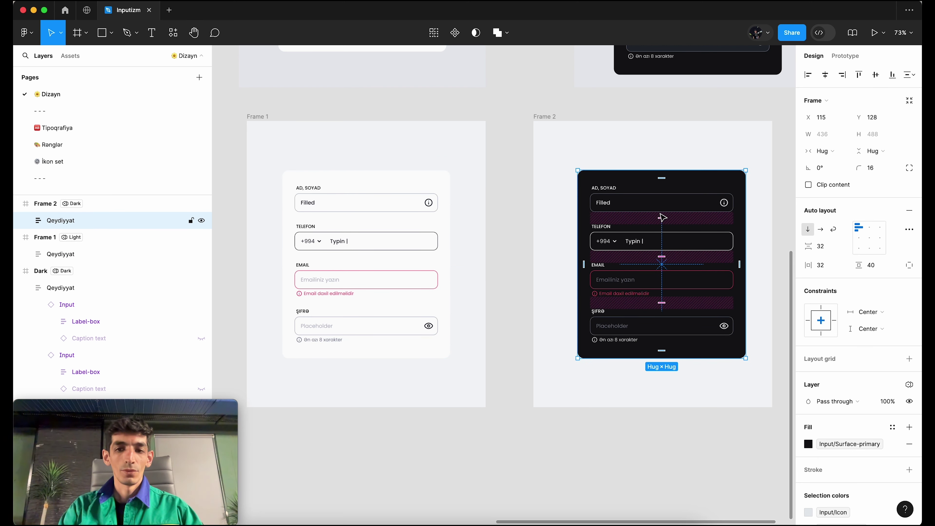
mouse_move(661, 217)
left_mouse_down()
mouse_move(370, 213)
mouse_move(659, 215)
left_mouse_up()
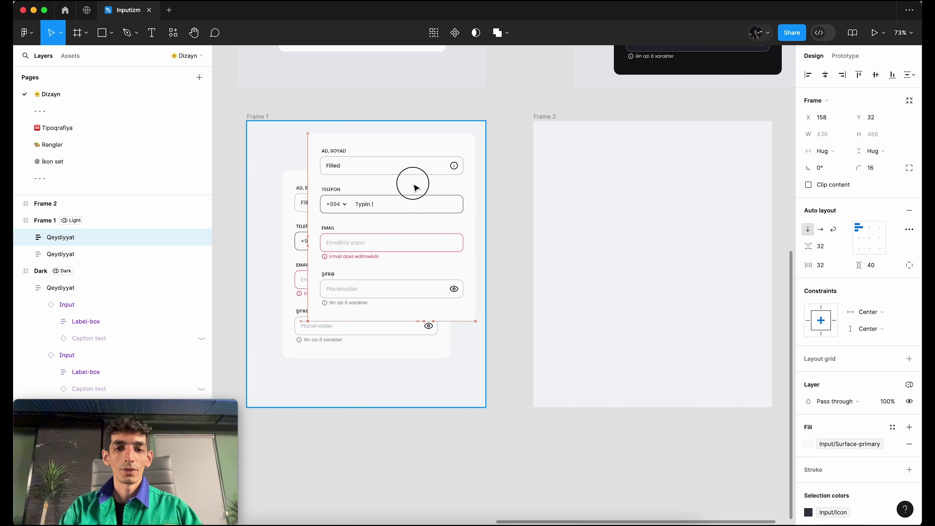